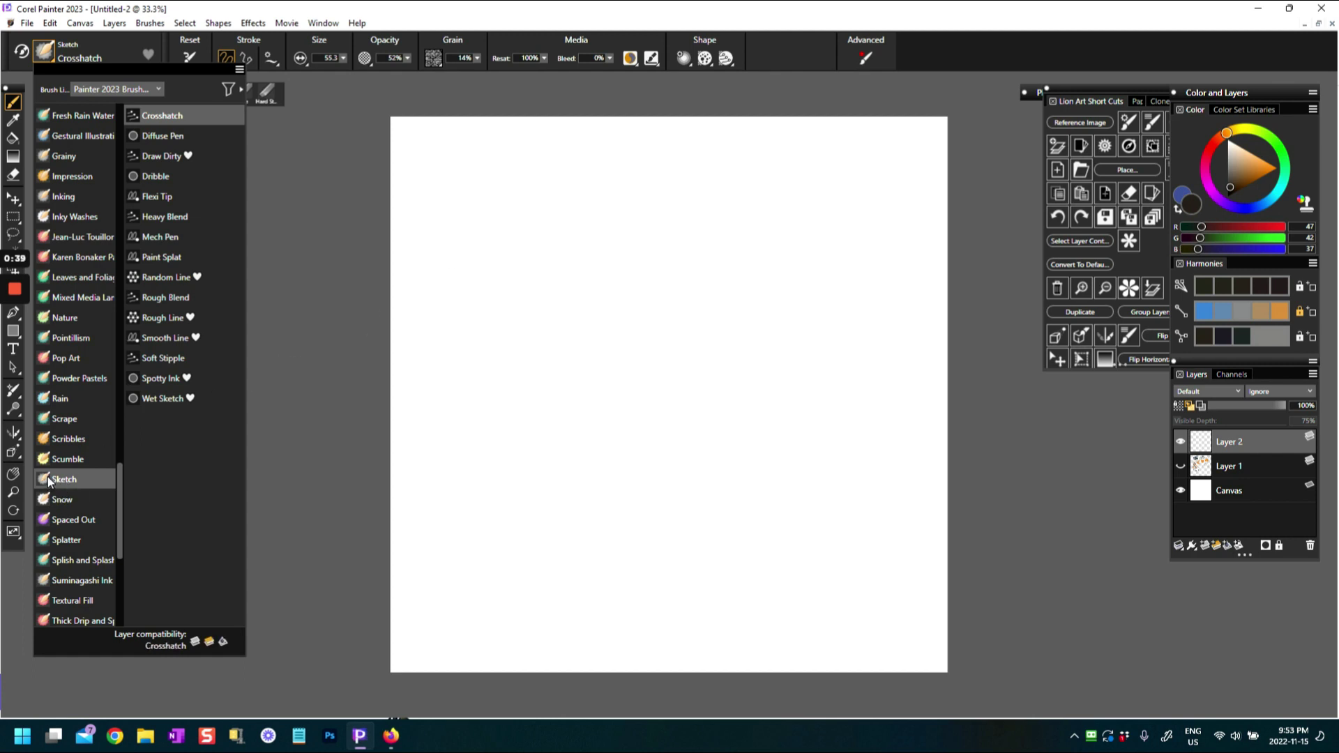
- Reset the Crosshatch brush and paint a patch of test hatching in the canvas's upper-left corner
{"action": "left_click_drag", "start_coordinate": [444, 257], "coordinate": [468, 265]}
{"action": "left_click", "coordinate": [435, 215]}
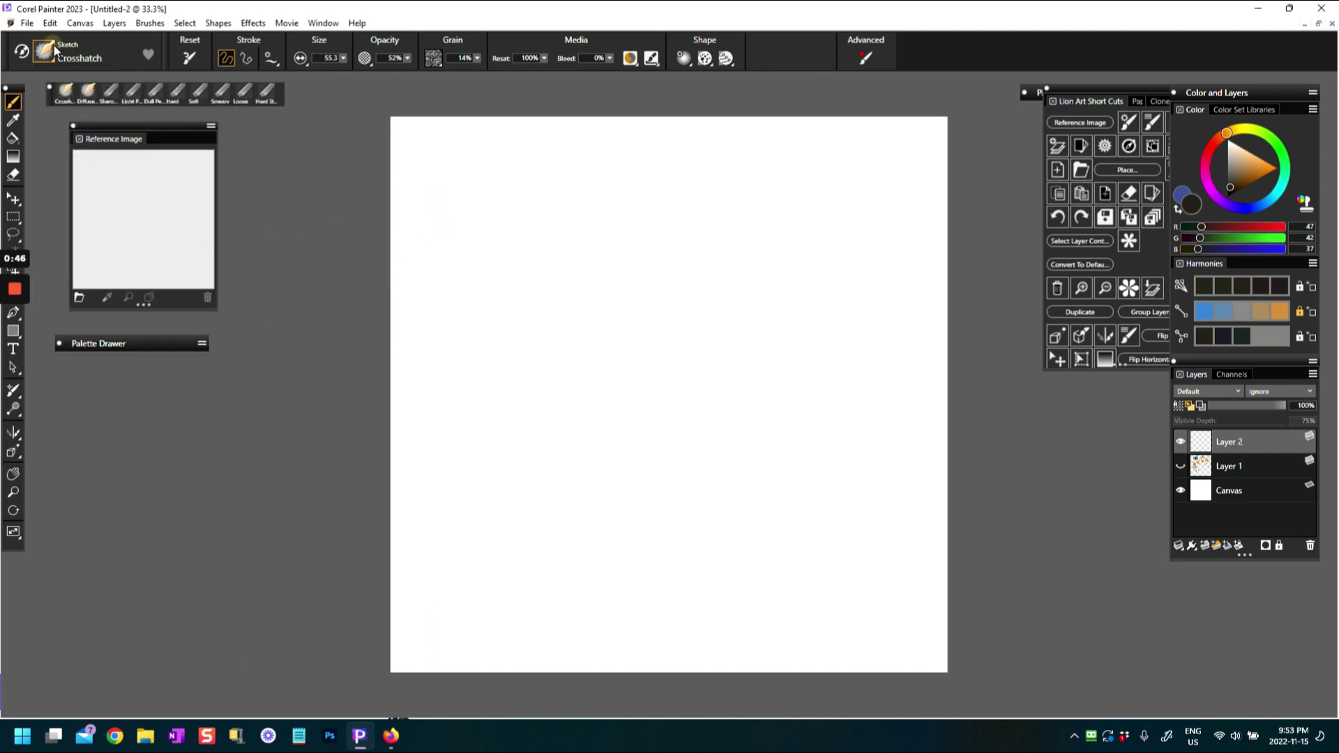
{"action": "left_click", "coordinate": [53, 45]}
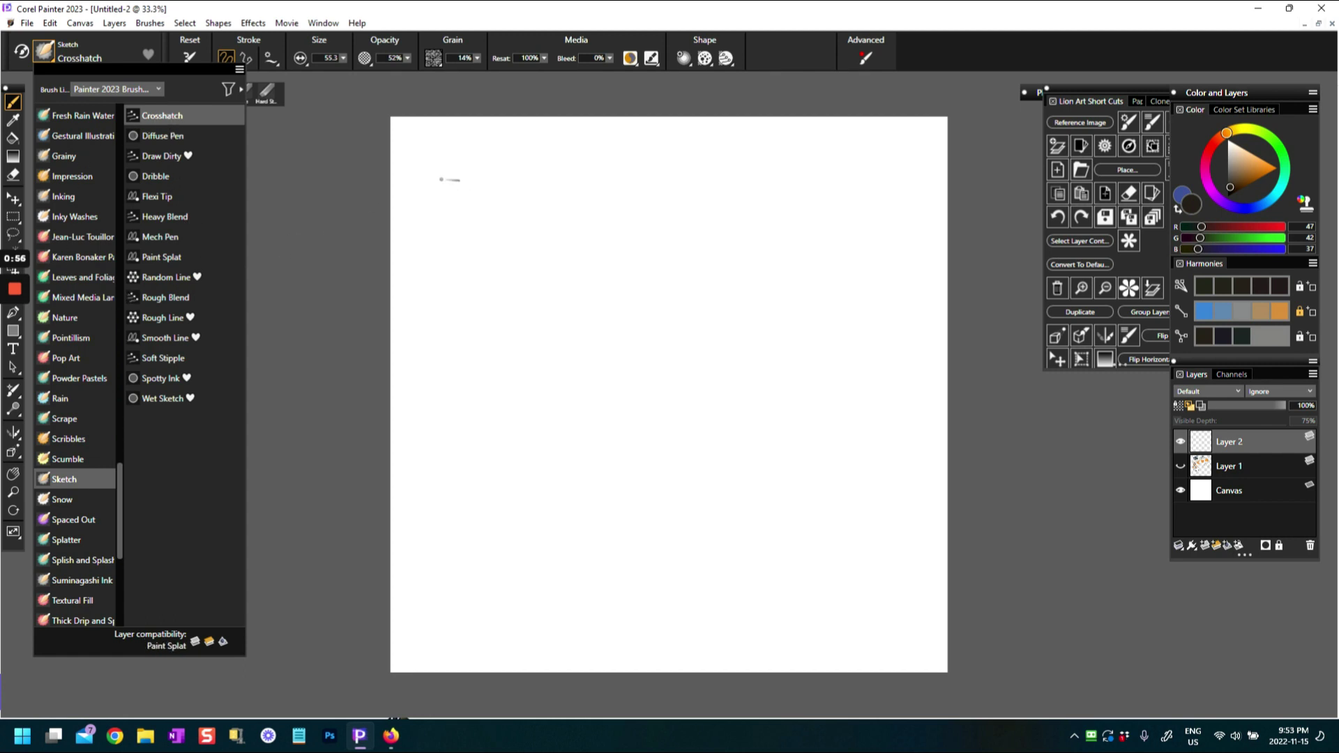
{"action": "mouse_move", "coordinate": [432, 176]}
{"action": "left_mouse_down"}
{"action": "mouse_move", "coordinate": [453, 156]}
{"action": "mouse_move", "coordinate": [460, 195]}
{"action": "left_mouse_up"}
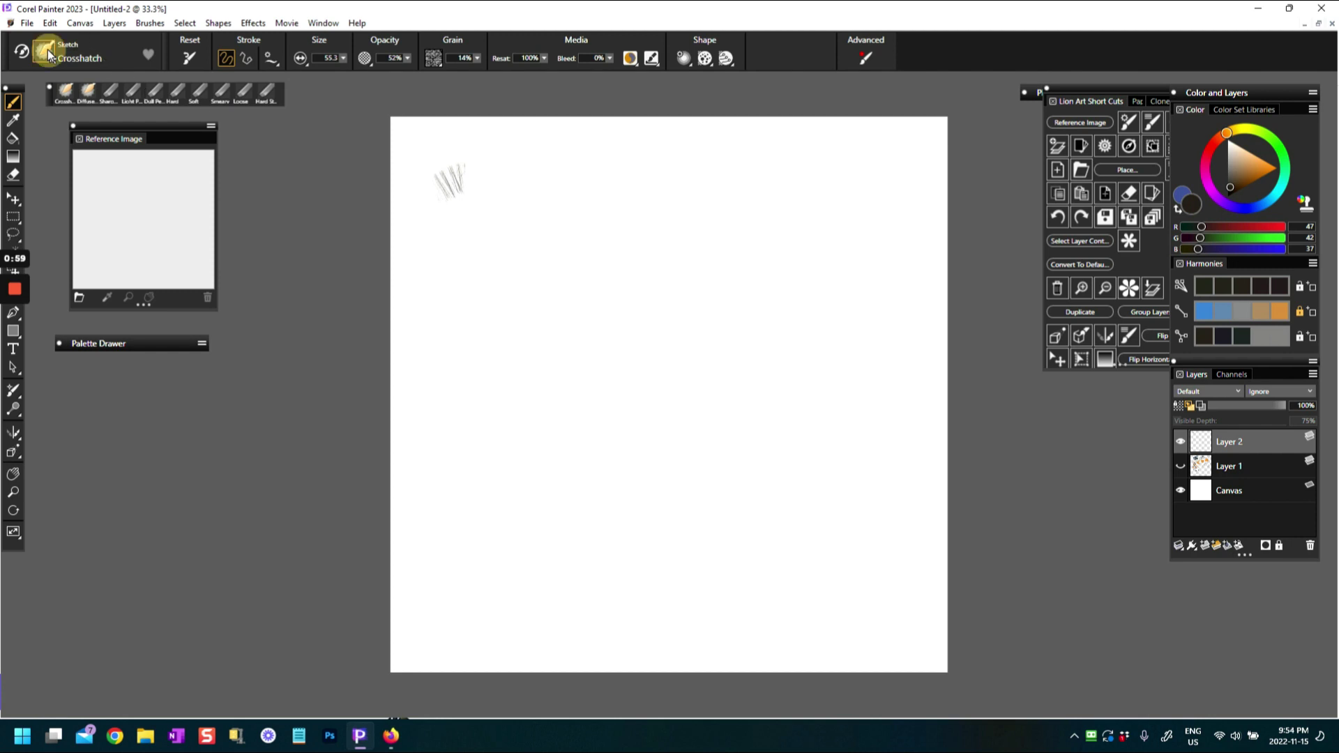
{"action": "left_click", "coordinate": [46, 50]}
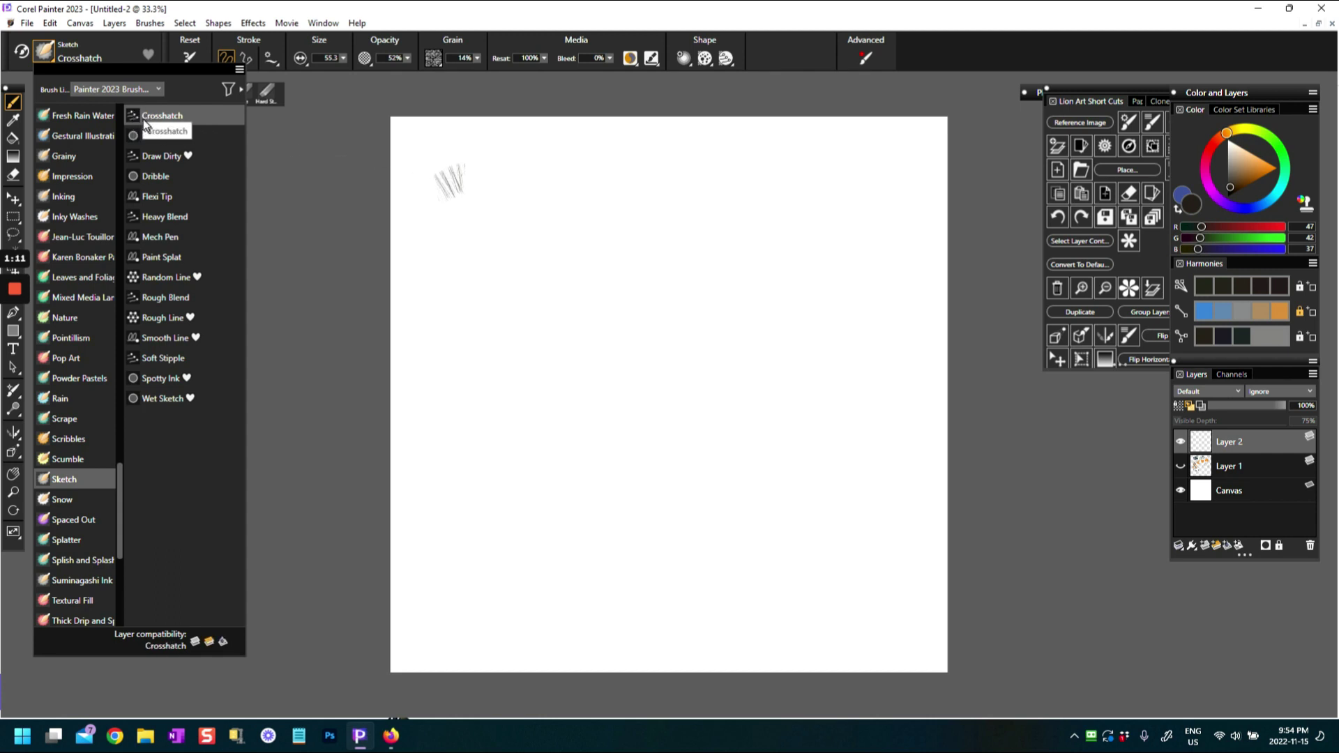
{"action": "left_click", "coordinate": [191, 58]}
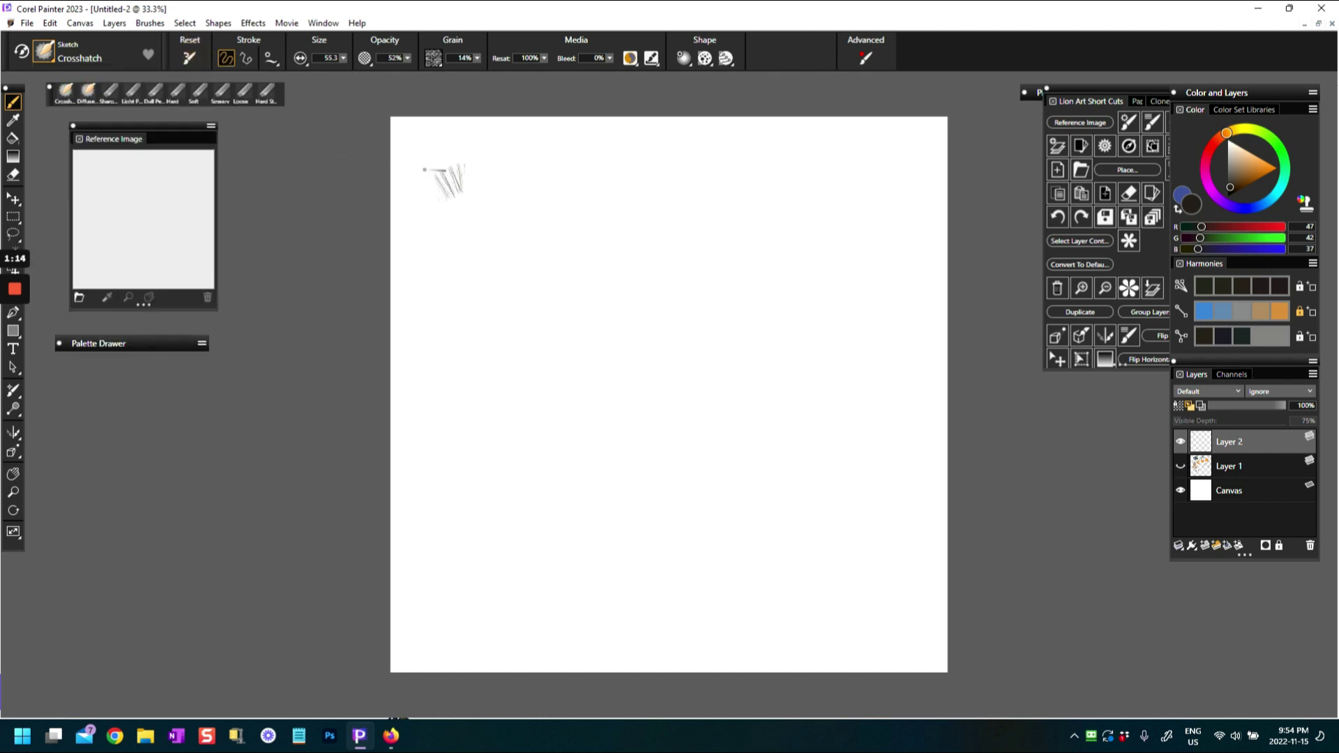
{"action": "mouse_move", "coordinate": [420, 150]}
{"action": "left_mouse_down"}
{"action": "mouse_move", "coordinate": [446, 188]}
{"action": "mouse_move", "coordinate": [460, 195]}
{"action": "mouse_move", "coordinate": [450, 159]}
{"action": "mouse_move", "coordinate": [446, 178]}
{"action": "mouse_move", "coordinate": [461, 159]}
{"action": "mouse_move", "coordinate": [488, 192]}
{"action": "mouse_move", "coordinate": [442, 233]}
{"action": "mouse_move", "coordinate": [494, 167]}
{"action": "mouse_move", "coordinate": [436, 140]}
{"action": "mouse_move", "coordinate": [509, 173]}
{"action": "mouse_move", "coordinate": [486, 211]}
{"action": "mouse_move", "coordinate": [503, 191]}
{"action": "left_mouse_up"}
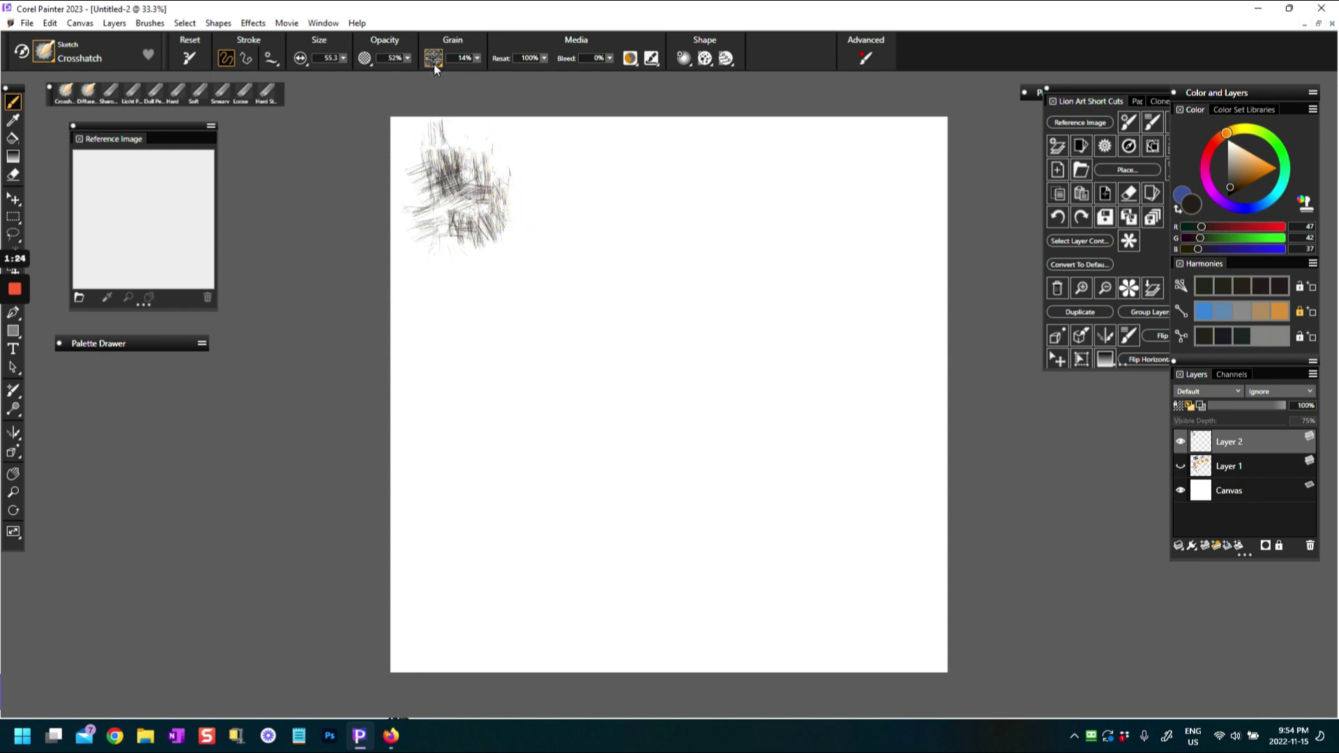
- Set the brush's Grain to 18% and Min Grain to 39%, and enable Random Grain Rotation and Random Grain Position
{"action": "left_click", "coordinate": [433, 58]}
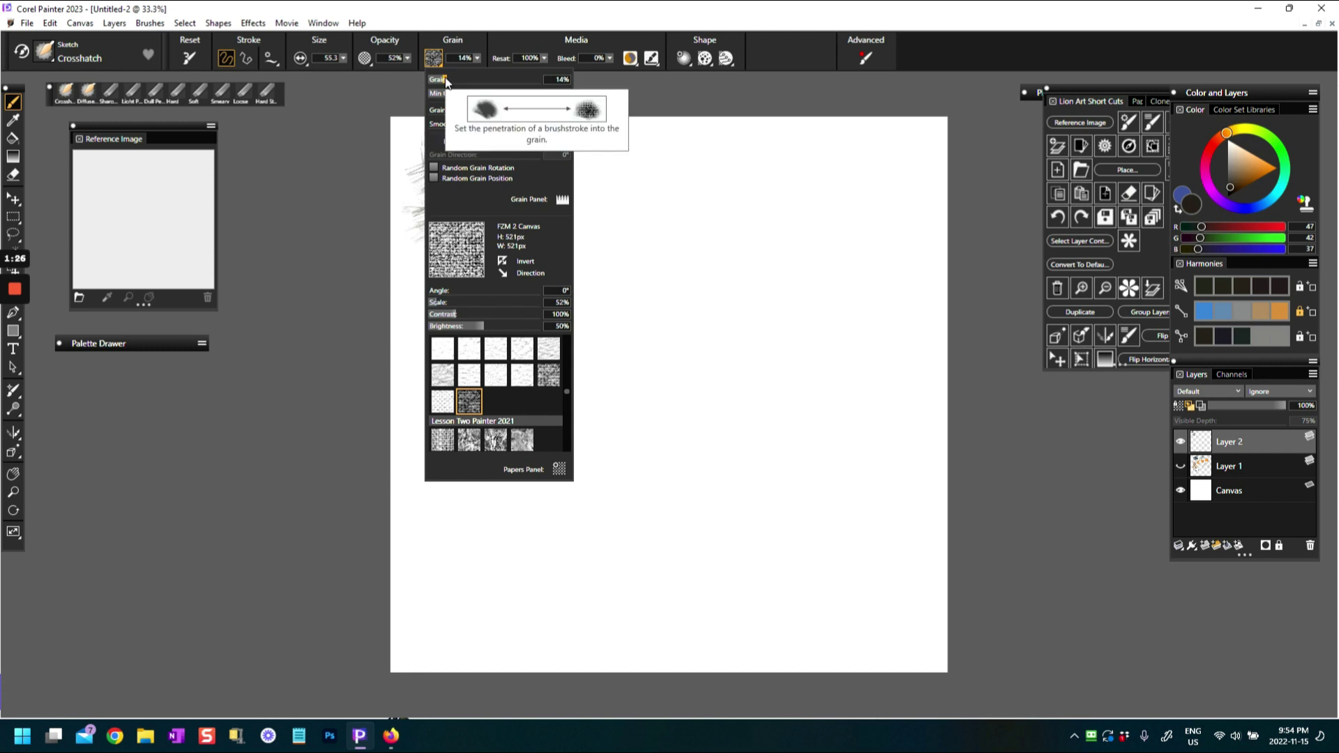
{"action": "left_click_drag", "start_coordinate": [458, 81], "coordinate": [470, 94]}
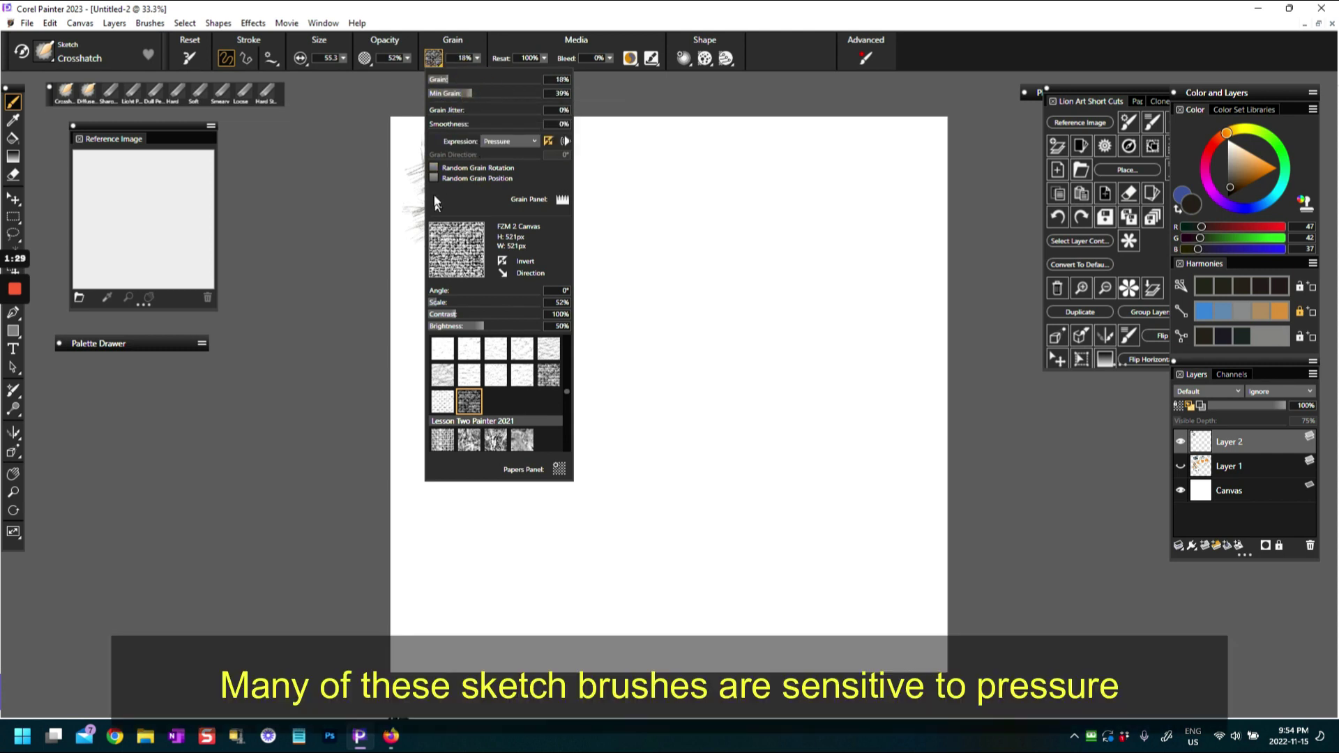
{"action": "left_click", "coordinate": [434, 168]}
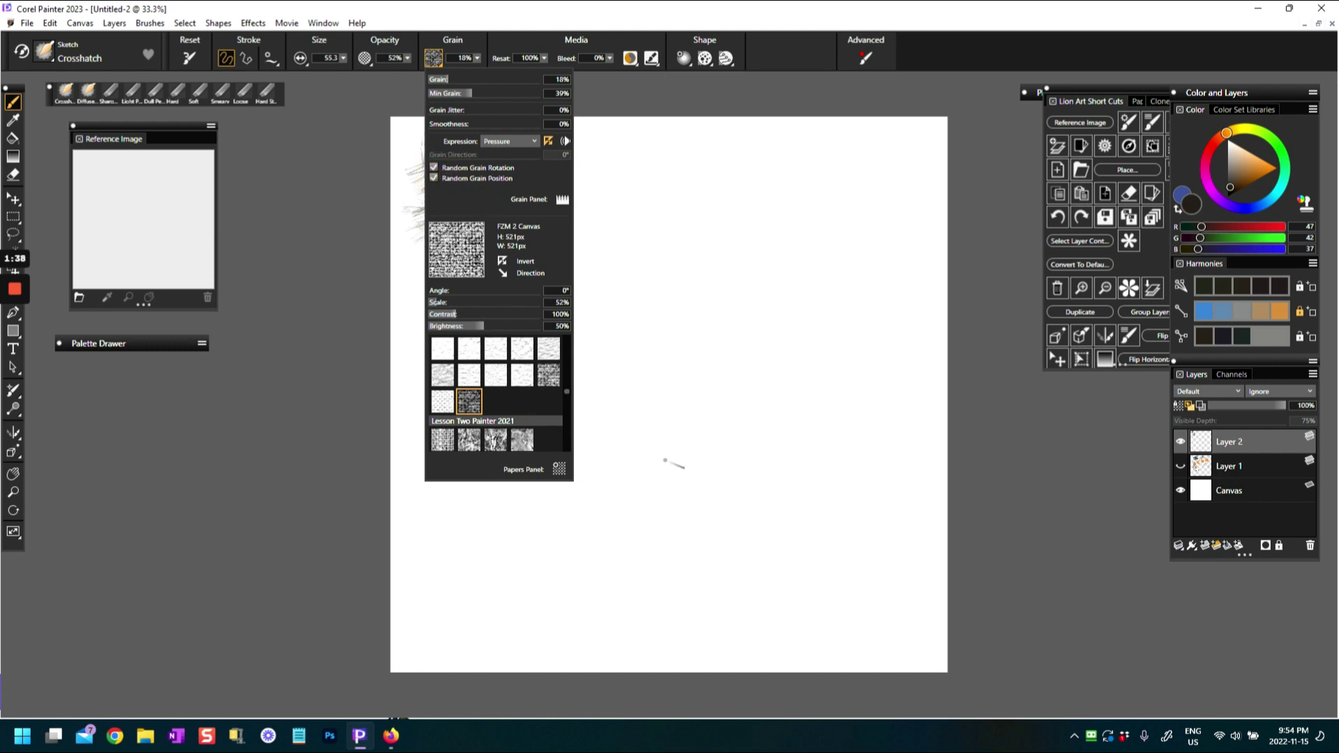
{"action": "left_click", "coordinate": [662, 450]}
- Build up dense crosshatching over the existing patch in the canvas's upper-left corner
{"action": "mouse_move", "coordinate": [491, 229]}
{"action": "left_mouse_down"}
{"action": "mouse_move", "coordinate": [514, 239]}
{"action": "mouse_move", "coordinate": [495, 209]}
{"action": "mouse_move", "coordinate": [523, 185]}
{"action": "mouse_move", "coordinate": [473, 147]}
{"action": "mouse_move", "coordinate": [432, 164]}
{"action": "mouse_move", "coordinate": [468, 247]}
{"action": "mouse_move", "coordinate": [449, 194]}
{"action": "mouse_move", "coordinate": [478, 209]}
{"action": "mouse_move", "coordinate": [425, 183]}
{"action": "mouse_move", "coordinate": [453, 217]}
{"action": "mouse_move", "coordinate": [454, 203]}
{"action": "mouse_move", "coordinate": [499, 215]}
{"action": "mouse_move", "coordinate": [496, 191]}
{"action": "mouse_move", "coordinate": [502, 230]}
{"action": "mouse_move", "coordinate": [455, 187]}
{"action": "mouse_move", "coordinate": [433, 203]}
{"action": "mouse_move", "coordinate": [448, 224]}
{"action": "mouse_move", "coordinate": [463, 185]}
{"action": "mouse_move", "coordinate": [488, 181]}
{"action": "mouse_move", "coordinate": [481, 157]}
{"action": "left_mouse_up"}
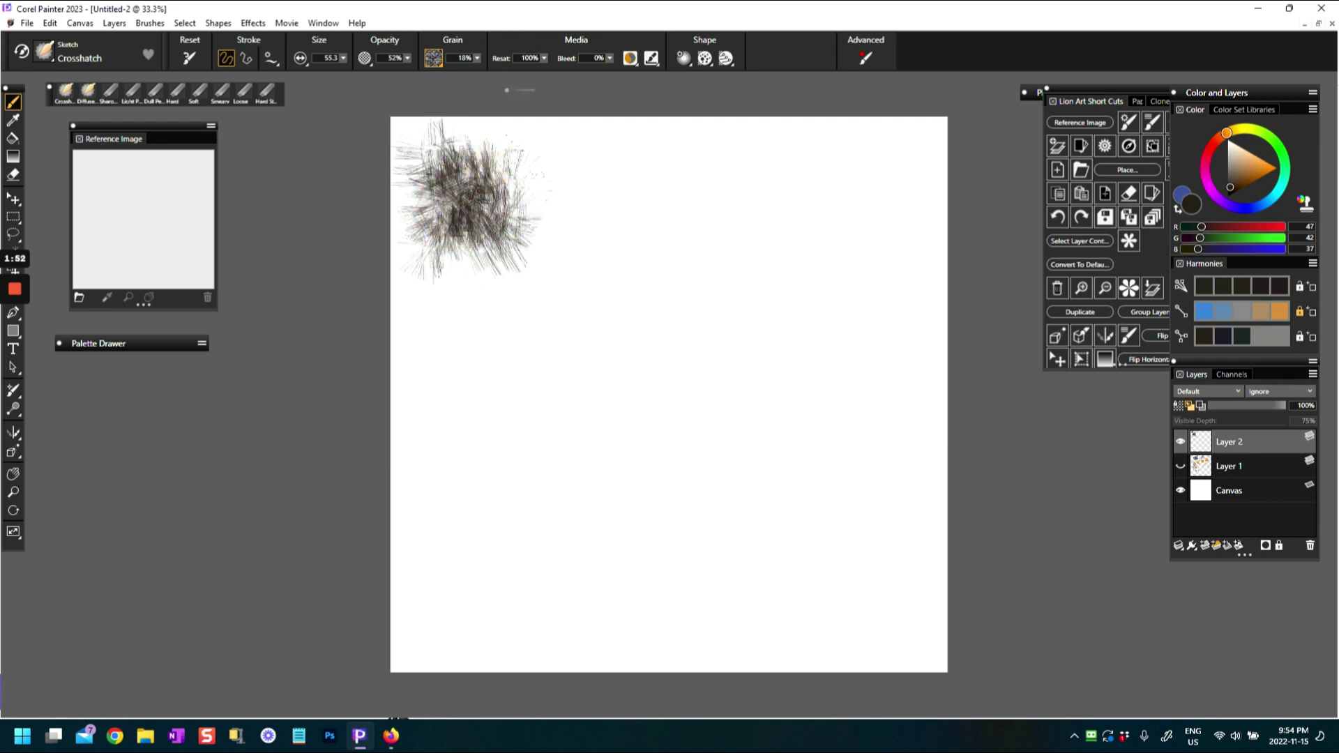
{"action": "mouse_move", "coordinate": [488, 210]}
{"action": "left_mouse_down"}
{"action": "mouse_move", "coordinate": [458, 186]}
{"action": "mouse_move", "coordinate": [461, 150]}
{"action": "mouse_move", "coordinate": [514, 173]}
{"action": "mouse_move", "coordinate": [520, 192]}
{"action": "left_mouse_up"}
{"action": "mouse_move", "coordinate": [488, 237]}
{"action": "left_mouse_down"}
{"action": "mouse_move", "coordinate": [463, 254]}
{"action": "mouse_move", "coordinate": [447, 246]}
{"action": "left_mouse_up"}
{"action": "mouse_move", "coordinate": [495, 202]}
{"action": "left_mouse_down"}
{"action": "mouse_move", "coordinate": [540, 153]}
{"action": "mouse_move", "coordinate": [498, 167]}
{"action": "mouse_move", "coordinate": [538, 224]}
{"action": "mouse_move", "coordinate": [511, 242]}
{"action": "mouse_move", "coordinate": [526, 269]}
{"action": "left_mouse_up"}
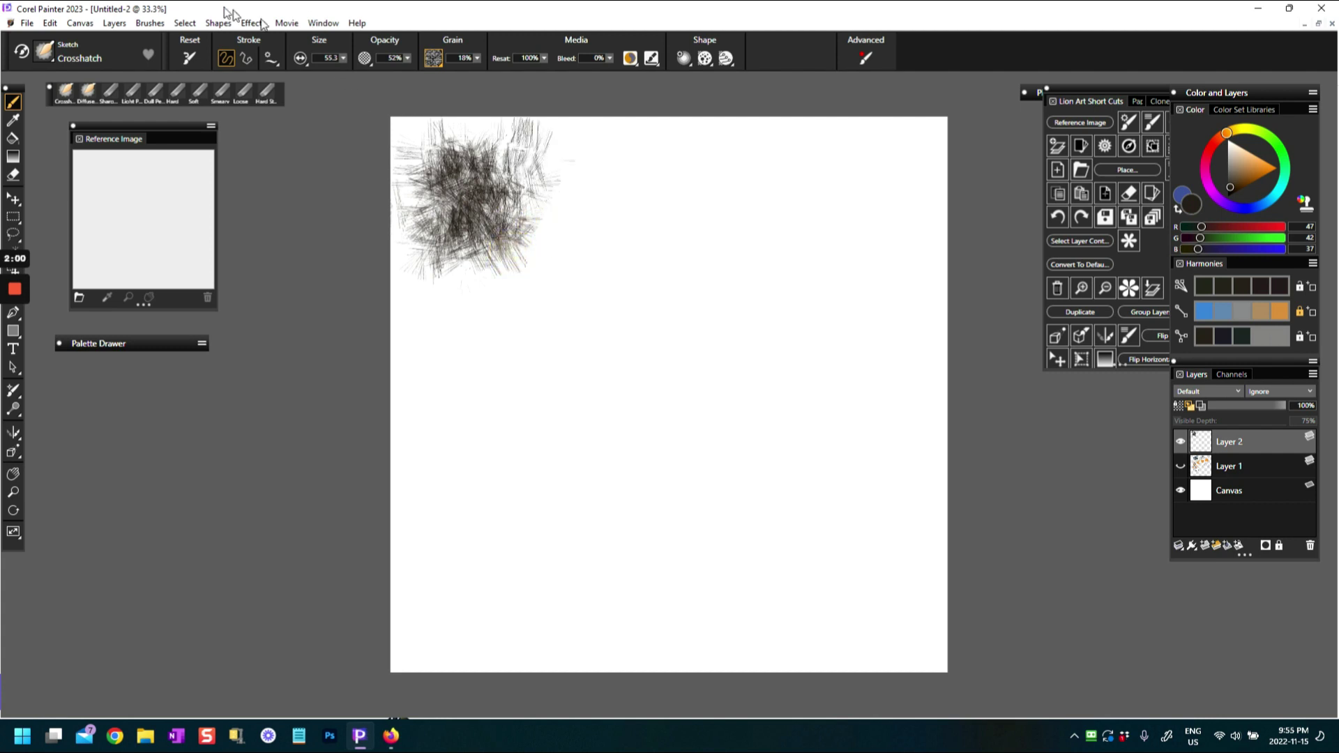
- Switch to the Diffuse Pen in the Sketch category and choose a dark reddish-brown colour
{"action": "left_click", "coordinate": [45, 50]}
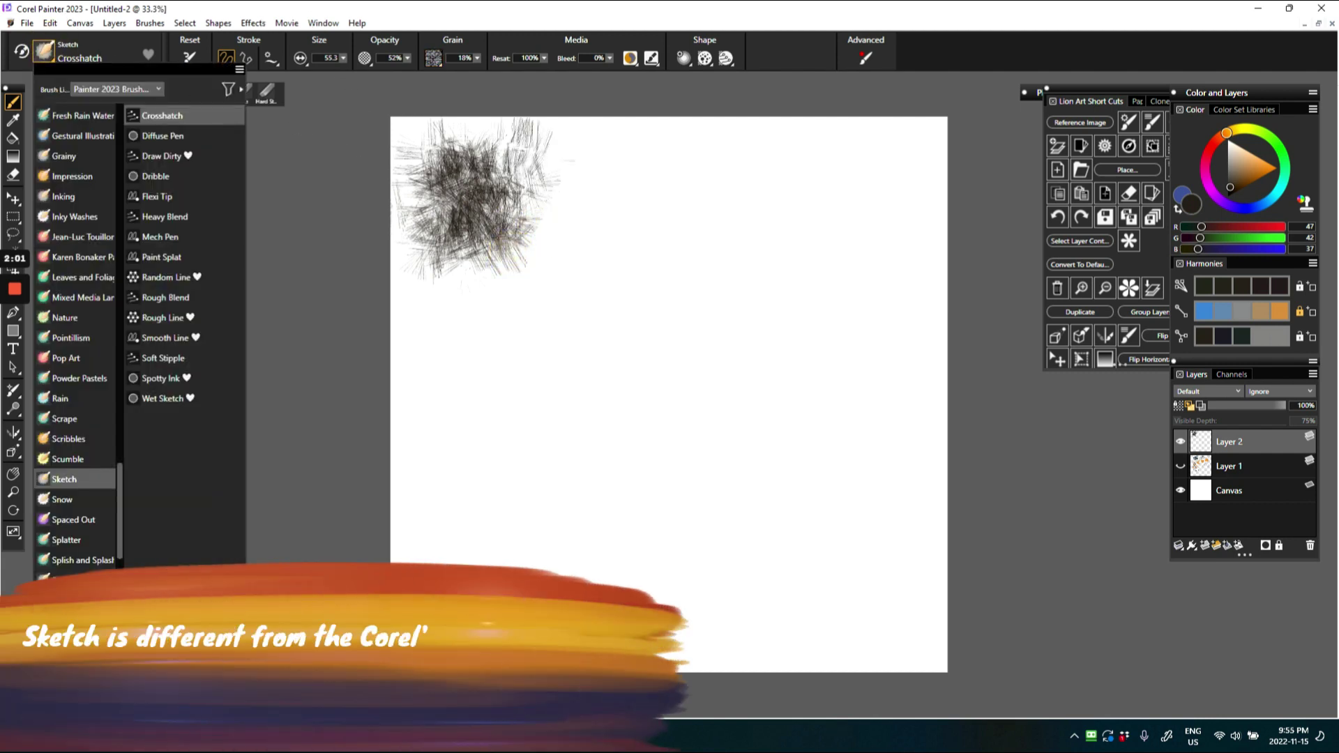
{"action": "left_click", "coordinate": [165, 136]}
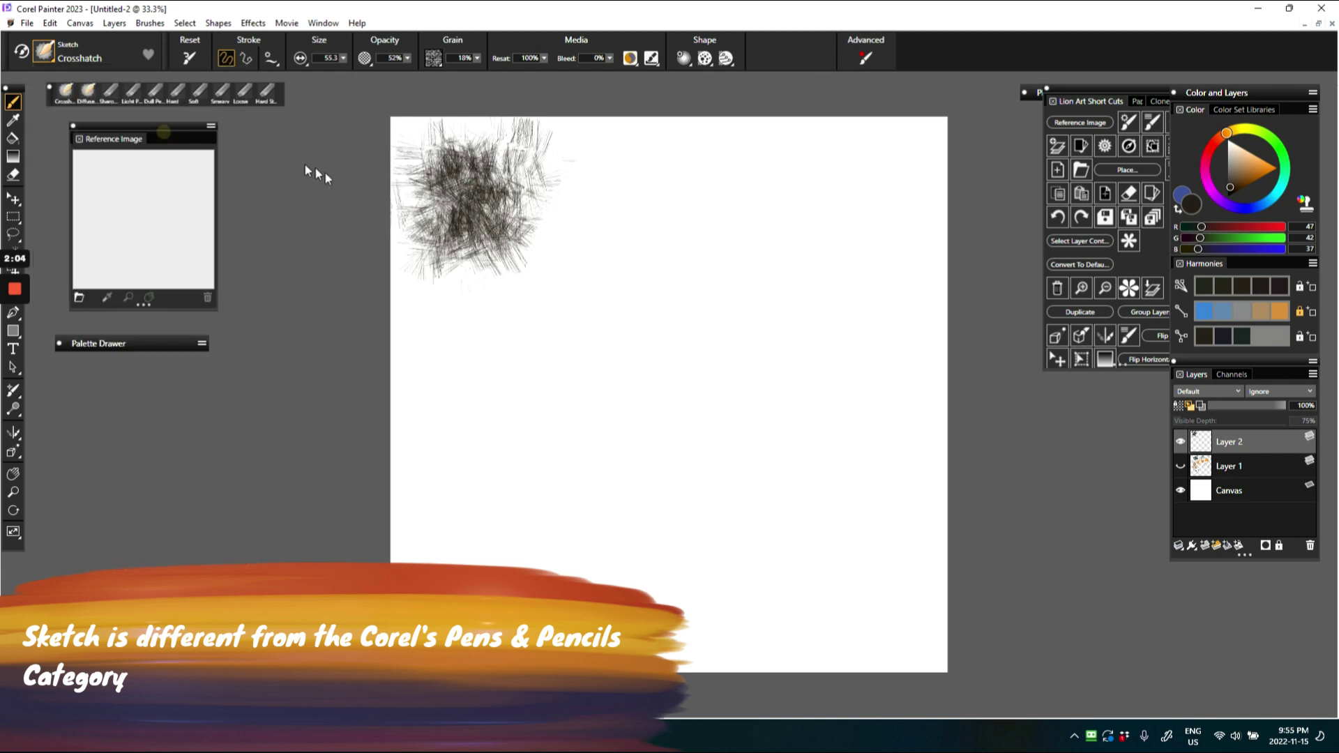
{"action": "left_click_drag", "start_coordinate": [1236, 182], "coordinate": [1233, 186]}
{"action": "left_click", "coordinate": [1283, 282]}
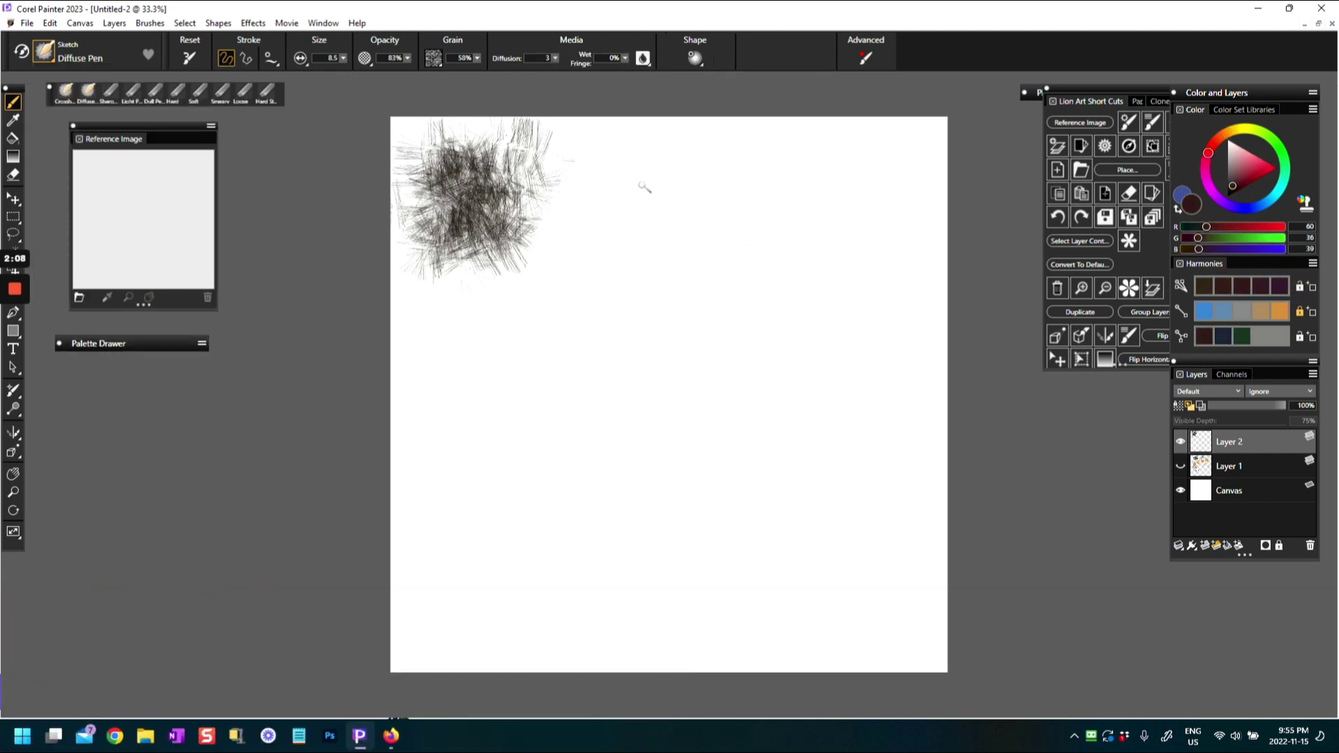
- Paint slanted dark strokes to the right of the crosshatched patch and add a curved dome outline over them
{"action": "mouse_move", "coordinate": [588, 180]}
{"action": "left_mouse_down"}
{"action": "mouse_move", "coordinate": [631, 168]}
{"action": "mouse_move", "coordinate": [596, 189]}
{"action": "mouse_move", "coordinate": [634, 183]}
{"action": "mouse_move", "coordinate": [601, 212]}
{"action": "mouse_move", "coordinate": [637, 213]}
{"action": "mouse_move", "coordinate": [591, 244]}
{"action": "mouse_move", "coordinate": [648, 230]}
{"action": "mouse_move", "coordinate": [630, 230]}
{"action": "mouse_move", "coordinate": [651, 217]}
{"action": "mouse_move", "coordinate": [575, 243]}
{"action": "mouse_move", "coordinate": [677, 204]}
{"action": "mouse_move", "coordinate": [565, 238]}
{"action": "mouse_move", "coordinate": [653, 211]}
{"action": "mouse_move", "coordinate": [591, 239]}
{"action": "mouse_move", "coordinate": [624, 217]}
{"action": "mouse_move", "coordinate": [566, 225]}
{"action": "left_mouse_up"}
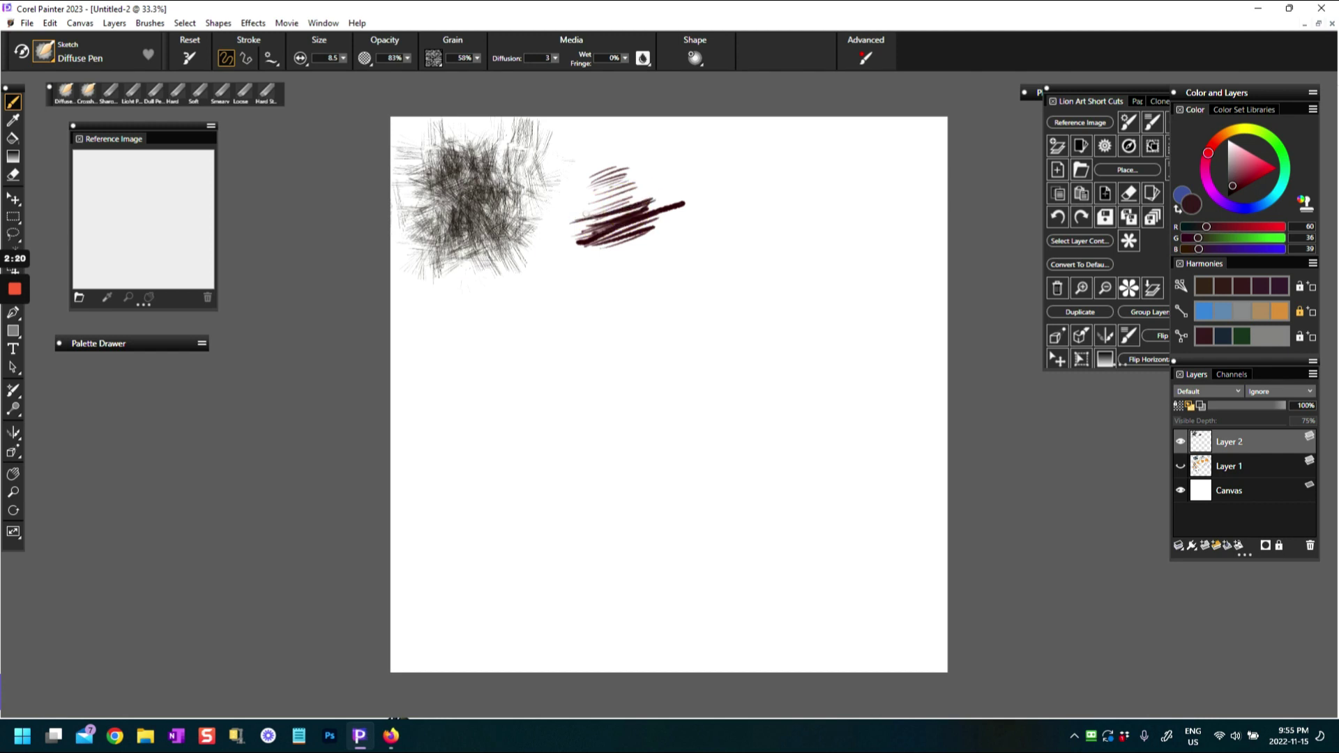
{"action": "mouse_move", "coordinate": [585, 212]}
{"action": "left_mouse_down"}
{"action": "mouse_move", "coordinate": [597, 179]}
{"action": "mouse_move", "coordinate": [641, 174]}
{"action": "mouse_move", "coordinate": [662, 205]}
{"action": "left_mouse_up"}
{"action": "left_click_drag", "start_coordinate": [601, 176], "coordinate": [590, 230]}
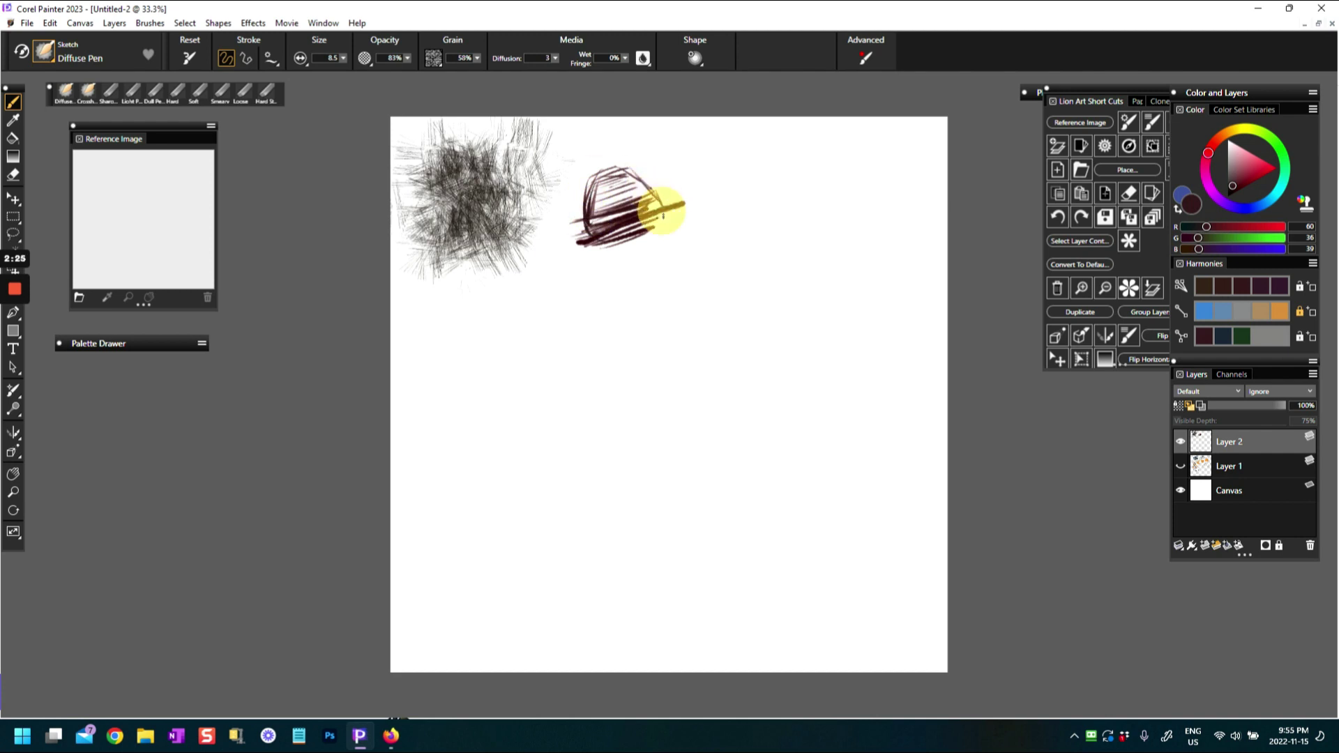
{"action": "mouse_move", "coordinate": [568, 246]}
{"action": "left_mouse_down"}
{"action": "mouse_move", "coordinate": [613, 215]}
{"action": "mouse_move", "coordinate": [618, 239]}
{"action": "mouse_move", "coordinate": [638, 238]}
{"action": "left_mouse_up"}
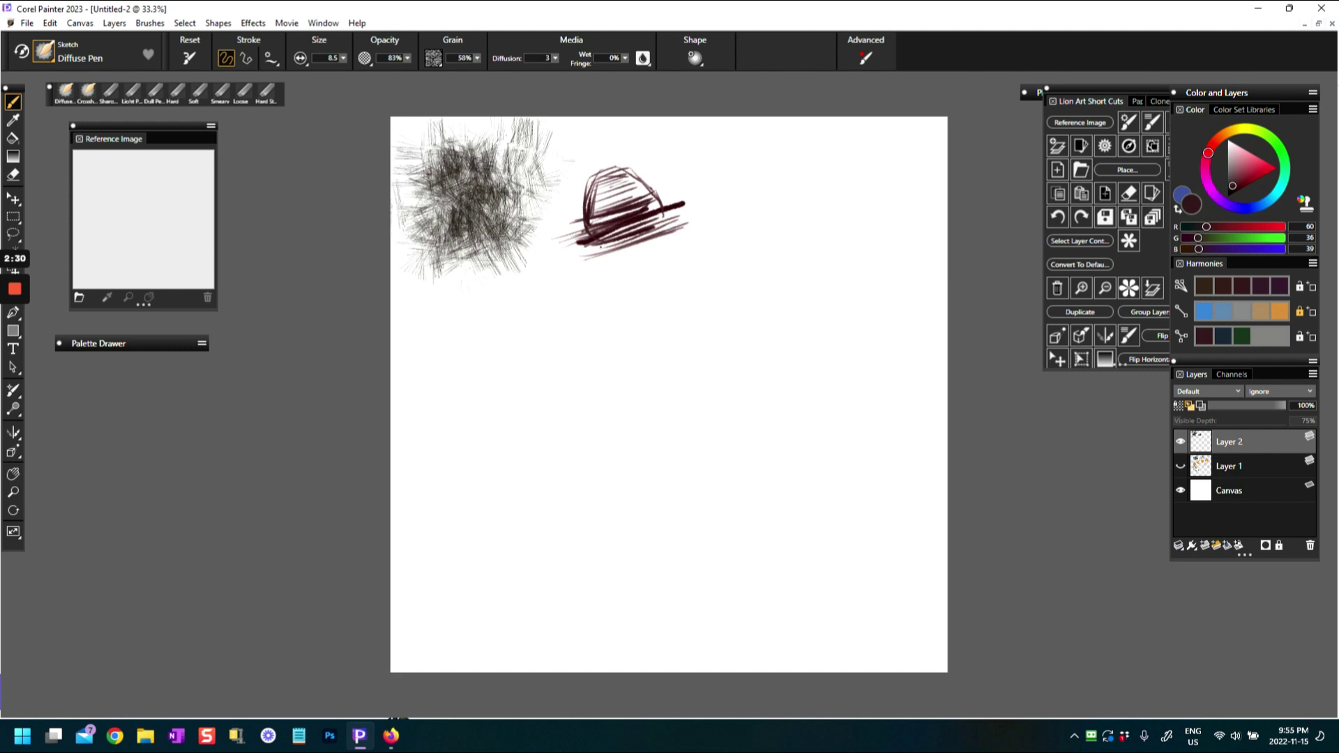
- Set the Diffuse Pen's Wet Fringe to 10% and layer more dark strokes over the dome sketch
{"action": "left_click", "coordinate": [624, 58]}
{"action": "left_click_drag", "start_coordinate": [559, 74], "coordinate": [566, 69]}
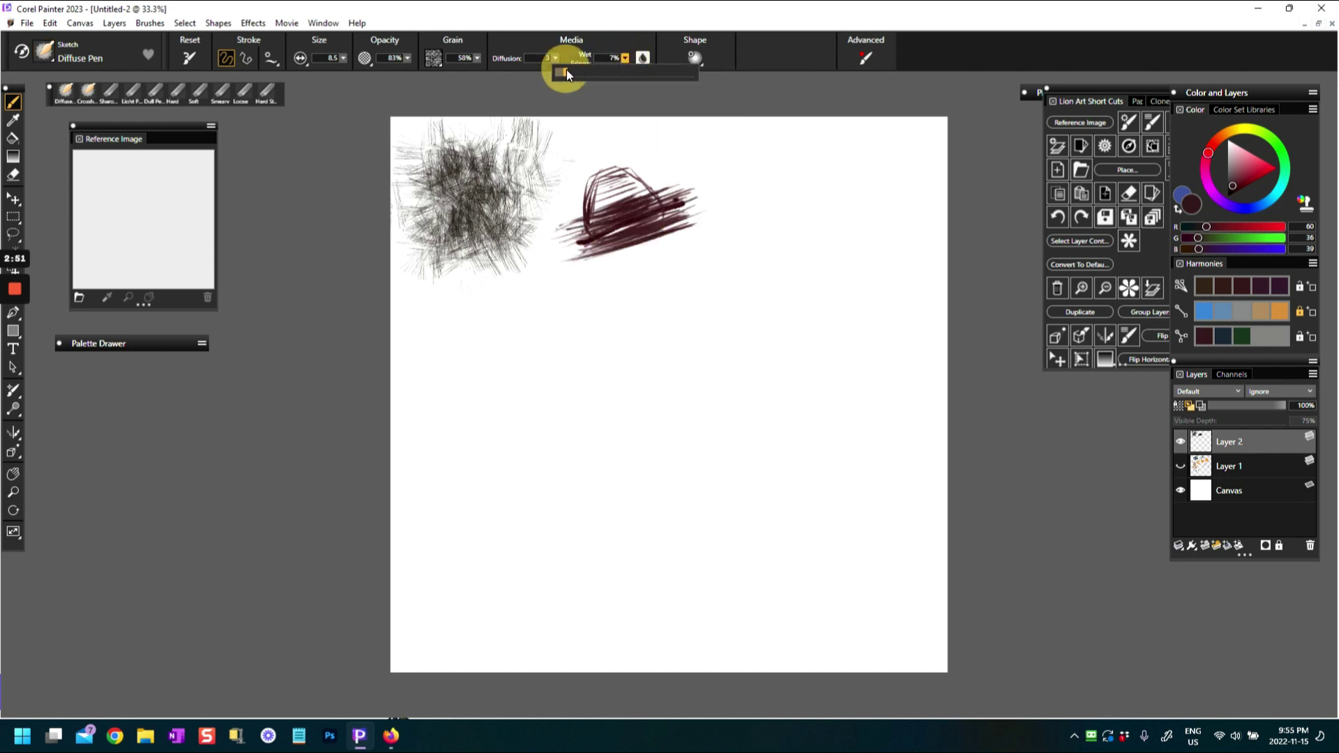
{"action": "left_click", "coordinate": [633, 185]}
{"action": "mouse_move", "coordinate": [633, 185]}
{"action": "left_mouse_down"}
{"action": "mouse_move", "coordinate": [584, 208]}
{"action": "mouse_move", "coordinate": [638, 197]}
{"action": "mouse_move", "coordinate": [614, 198]}
{"action": "mouse_move", "coordinate": [634, 183]}
{"action": "mouse_move", "coordinate": [613, 202]}
{"action": "left_mouse_up"}
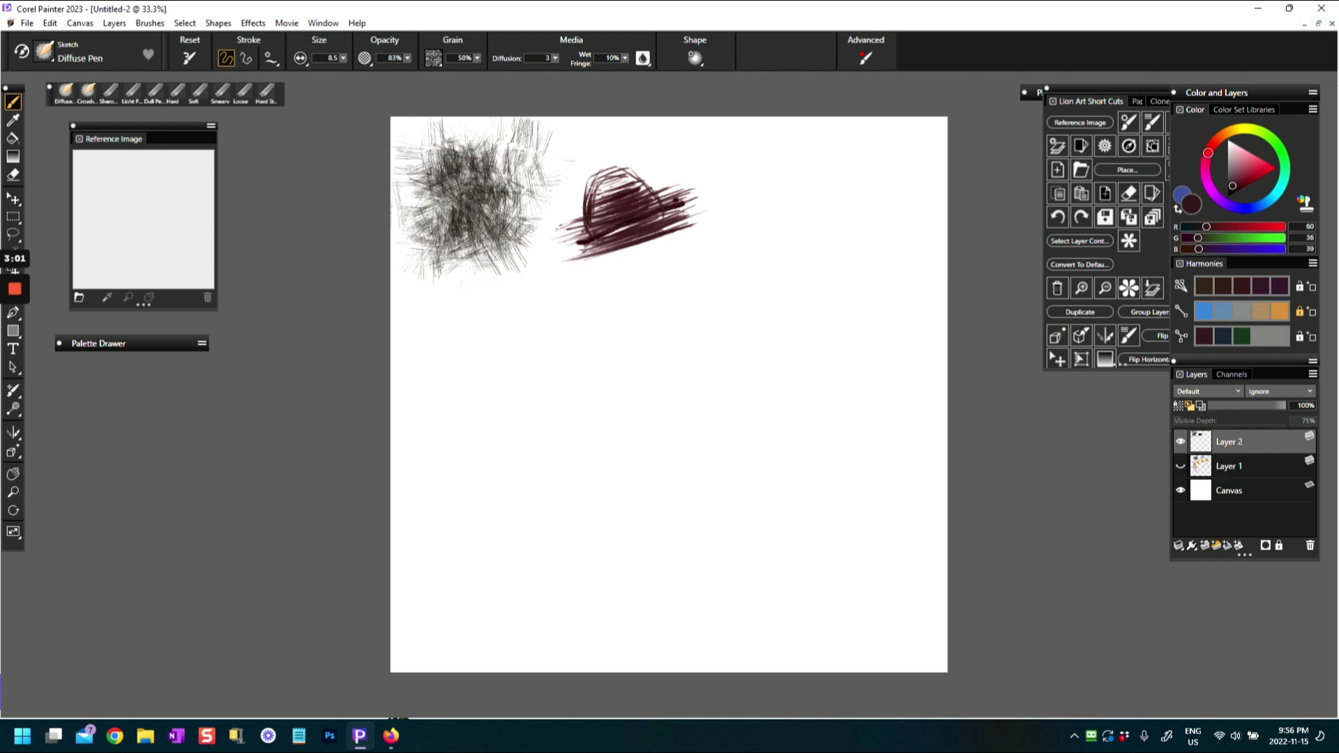
{"action": "mouse_move", "coordinate": [601, 178]}
{"action": "left_mouse_down"}
{"action": "mouse_move", "coordinate": [590, 235]}
{"action": "mouse_move", "coordinate": [655, 186]}
{"action": "left_mouse_up"}
{"action": "mouse_move", "coordinate": [581, 221]}
{"action": "left_mouse_down"}
{"action": "mouse_move", "coordinate": [552, 232]}
{"action": "mouse_move", "coordinate": [551, 244]}
{"action": "mouse_move", "coordinate": [579, 231]}
{"action": "mouse_move", "coordinate": [557, 264]}
{"action": "mouse_move", "coordinate": [668, 237]}
{"action": "mouse_move", "coordinate": [674, 206]}
{"action": "left_mouse_up"}
{"action": "left_click", "coordinate": [682, 185]}
- Choose a bright red and paint slanted strokes over the dark dome sketch
{"action": "left_click", "coordinate": [1261, 170]}
{"action": "mouse_move", "coordinate": [591, 241]}
{"action": "left_mouse_down"}
{"action": "mouse_move", "coordinate": [663, 203]}
{"action": "mouse_move", "coordinate": [617, 187]}
{"action": "left_mouse_up"}
{"action": "left_click", "coordinate": [554, 224]}
{"action": "left_click_drag", "start_coordinate": [554, 224], "coordinate": [633, 218]}
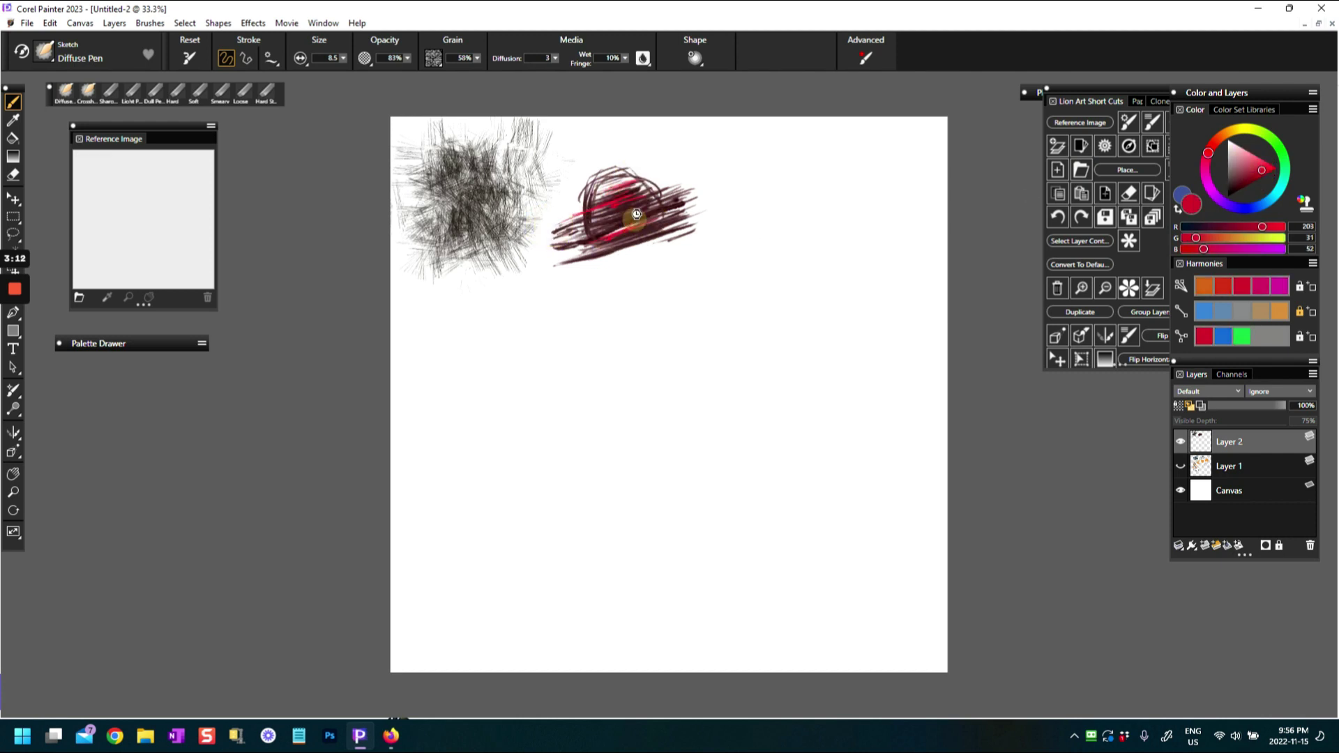
- Set the Diffuse Pen's Diffusion to 6 and add more red strokes along the lower part of the dome sketch
{"action": "left_click", "coordinate": [53, 55]}
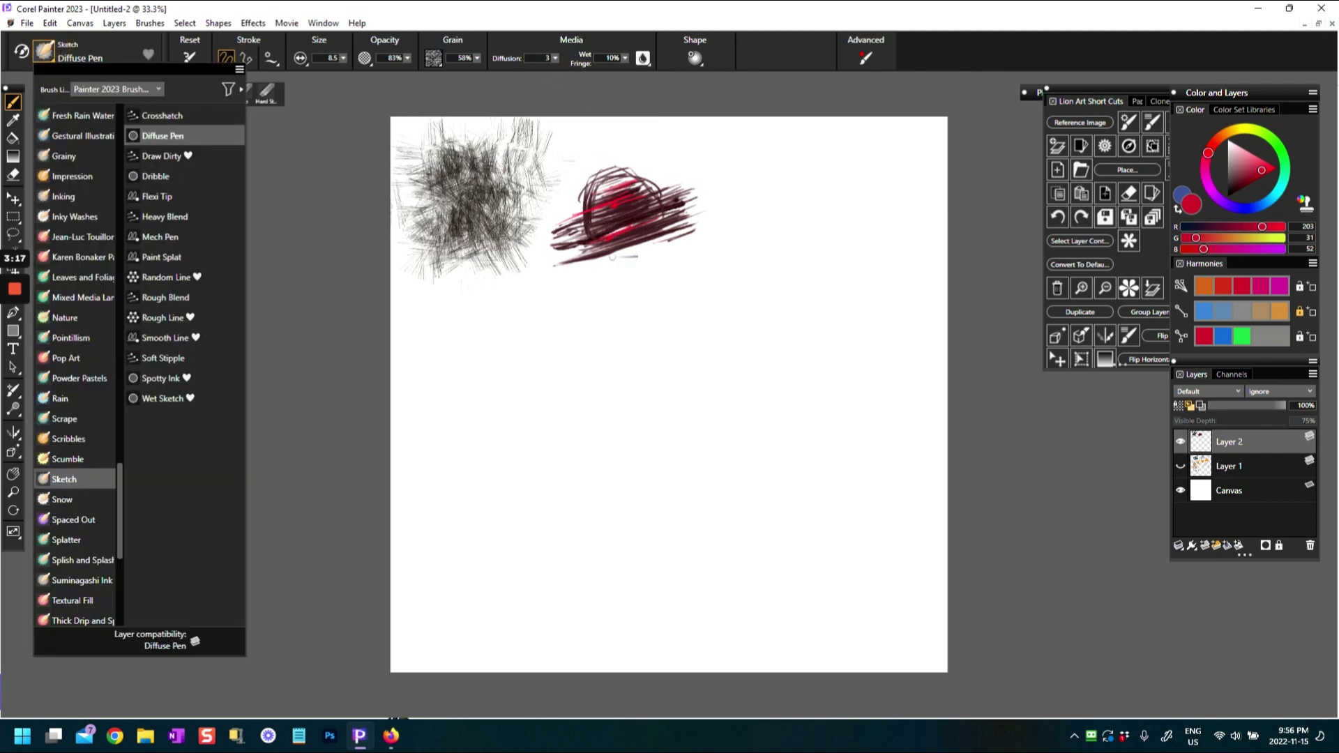
{"action": "left_click", "coordinate": [555, 57]}
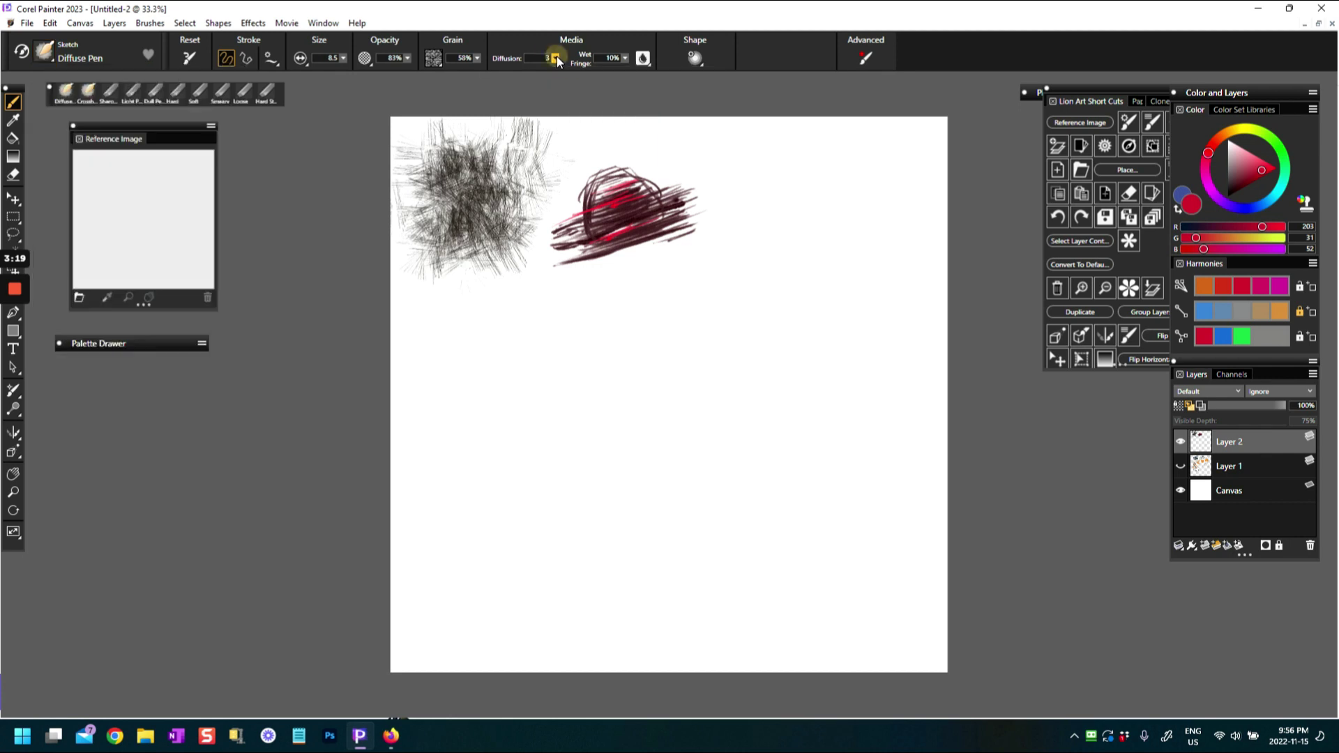
{"action": "left_click_drag", "start_coordinate": [525, 73], "coordinate": [517, 73]}
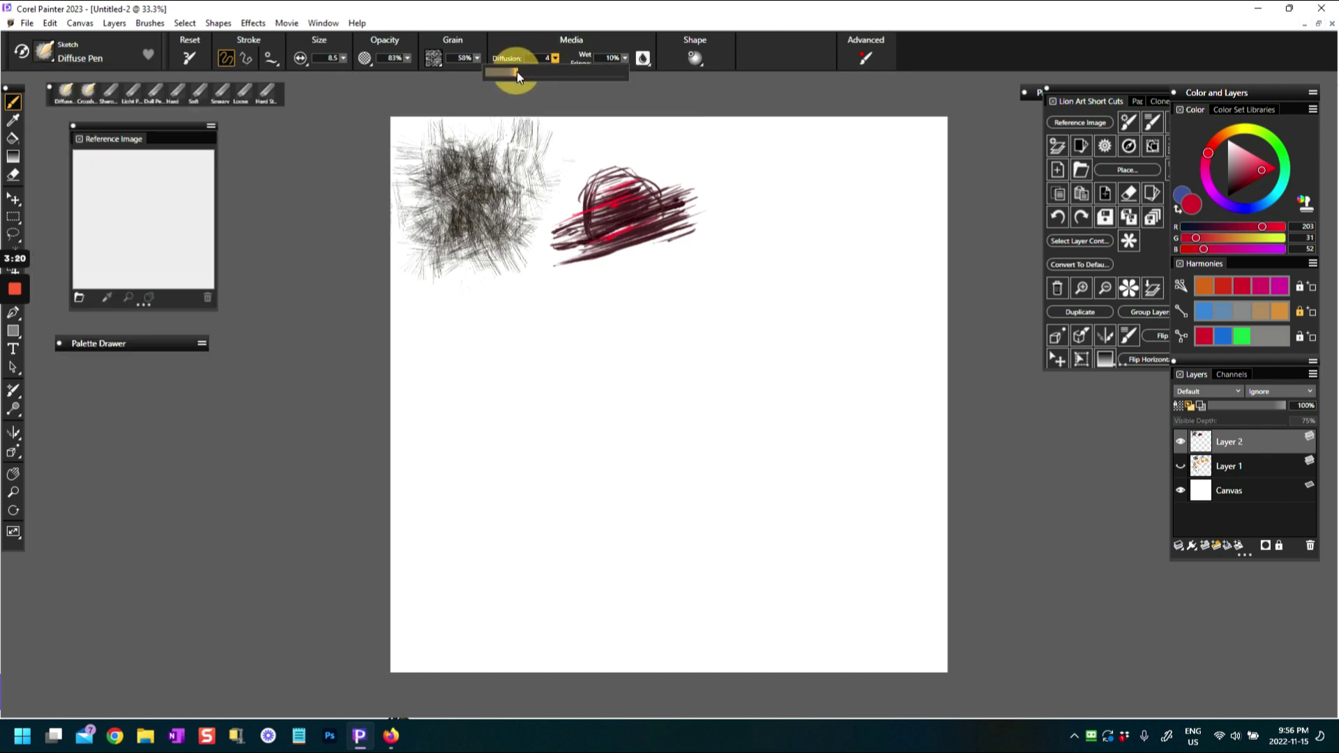
{"action": "left_click", "coordinate": [617, 255]}
{"action": "mouse_move", "coordinate": [613, 255]}
{"action": "left_mouse_down"}
{"action": "mouse_move", "coordinate": [692, 220]}
{"action": "mouse_move", "coordinate": [622, 236]}
{"action": "left_mouse_up"}
- Switch to the Draw Dirty brush in the Sketch category and choose an orange-brown colour
{"action": "left_click", "coordinate": [46, 51]}
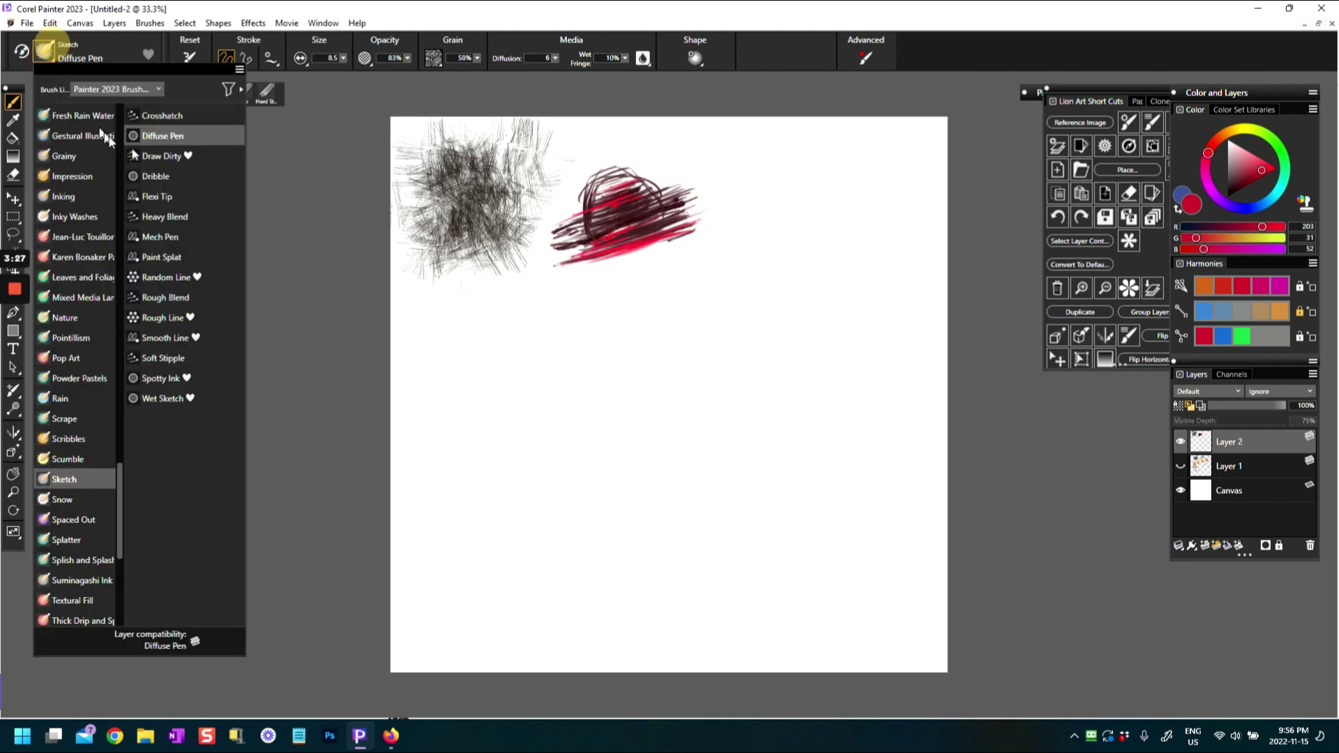
{"action": "left_click", "coordinate": [161, 155]}
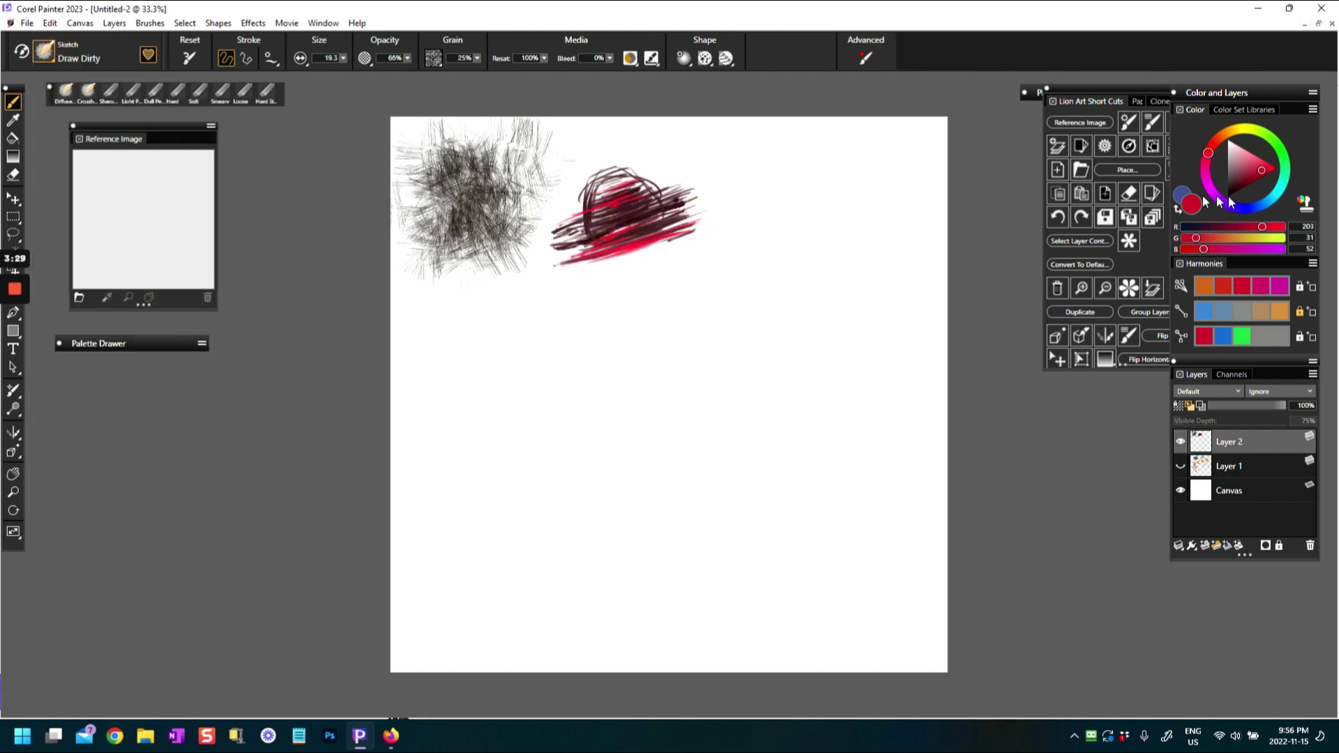
{"action": "left_click", "coordinate": [1278, 310]}
{"action": "left_click_drag", "start_coordinate": [1257, 162], "coordinate": [1251, 176]}
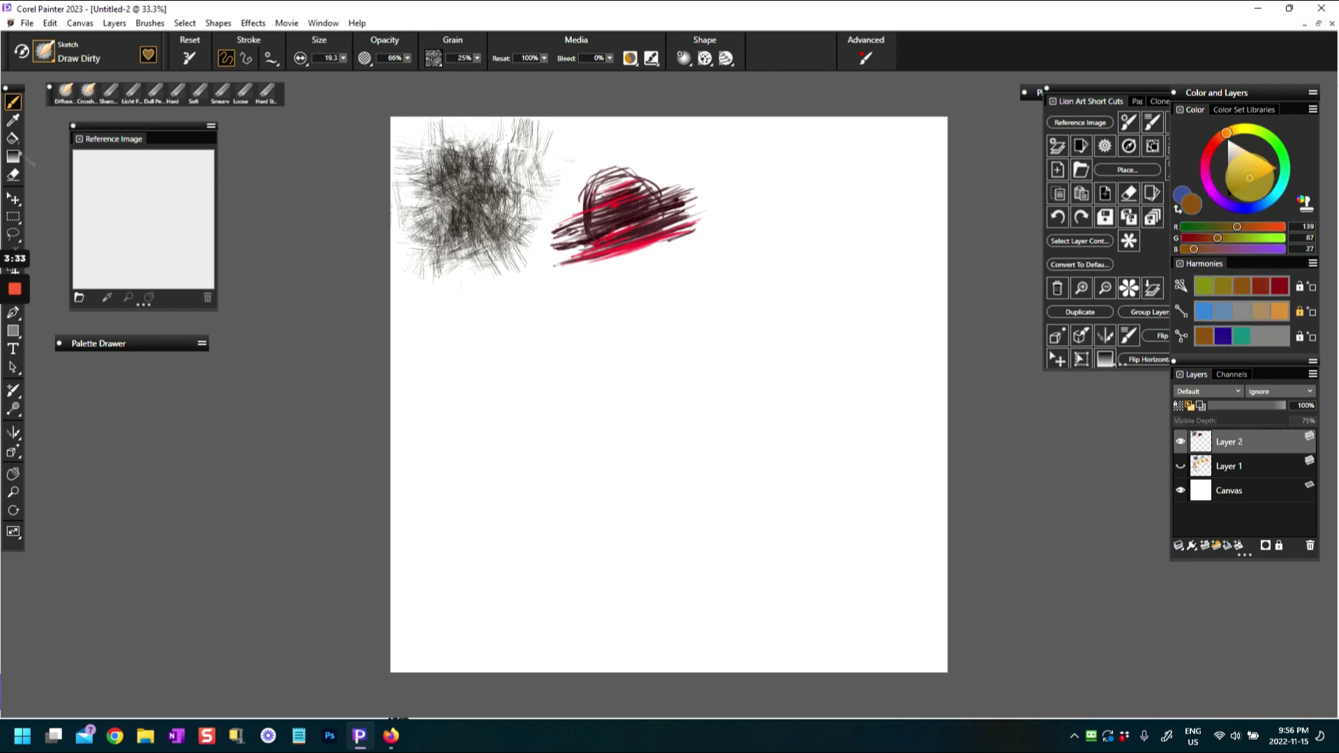
- Reset the Draw Dirty brush and paint orange-brown diagonal hatching to the right of the red sketch
{"action": "mouse_move", "coordinate": [714, 197]}
{"action": "left_mouse_down"}
{"action": "mouse_move", "coordinate": [790, 170]}
{"action": "mouse_move", "coordinate": [702, 213]}
{"action": "mouse_move", "coordinate": [776, 180]}
{"action": "mouse_move", "coordinate": [718, 214]}
{"action": "mouse_move", "coordinate": [801, 187]}
{"action": "mouse_move", "coordinate": [751, 235]}
{"action": "mouse_move", "coordinate": [816, 195]}
{"action": "mouse_move", "coordinate": [713, 223]}
{"action": "left_mouse_up"}
{"action": "left_click", "coordinate": [189, 56]}
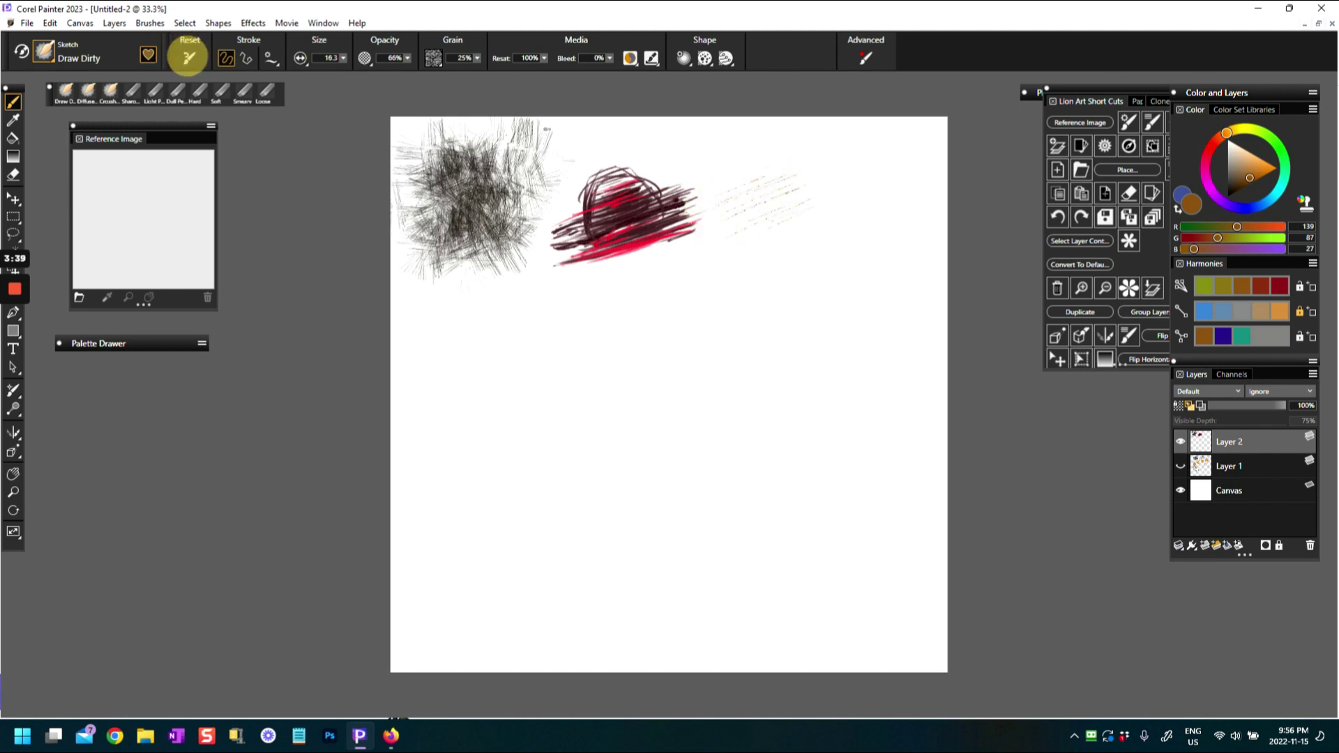
{"action": "mouse_move", "coordinate": [734, 206]}
{"action": "left_mouse_down"}
{"action": "mouse_move", "coordinate": [807, 177]}
{"action": "mouse_move", "coordinate": [715, 206]}
{"action": "mouse_move", "coordinate": [784, 170]}
{"action": "mouse_move", "coordinate": [735, 176]}
{"action": "mouse_move", "coordinate": [776, 159]}
{"action": "mouse_move", "coordinate": [801, 208]}
{"action": "mouse_move", "coordinate": [723, 253]}
{"action": "mouse_move", "coordinate": [809, 209]}
{"action": "mouse_move", "coordinate": [768, 195]}
{"action": "mouse_move", "coordinate": [748, 238]}
{"action": "left_mouse_up"}
{"action": "mouse_move", "coordinate": [777, 192]}
{"action": "left_mouse_down"}
{"action": "mouse_move", "coordinate": [718, 190]}
{"action": "mouse_move", "coordinate": [741, 164]}
{"action": "mouse_move", "coordinate": [733, 218]}
{"action": "mouse_move", "coordinate": [818, 225]}
{"action": "left_mouse_up"}
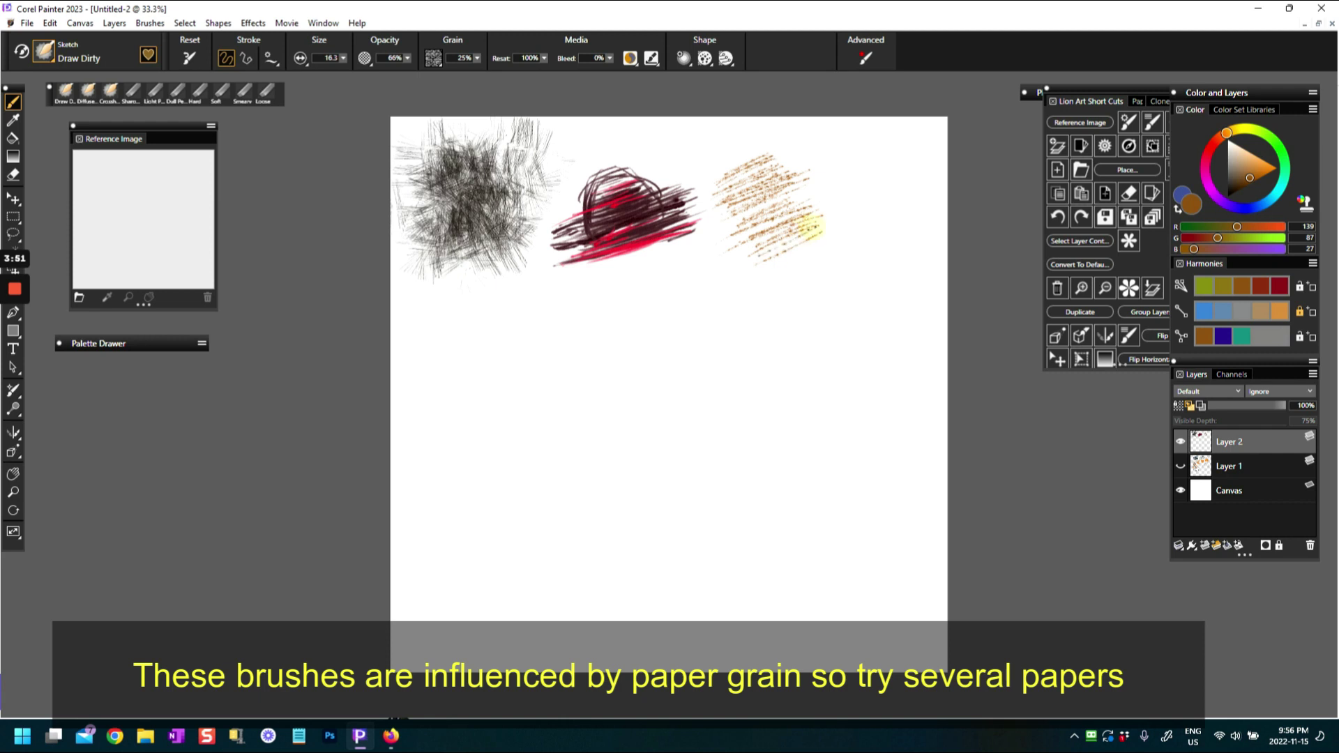
- Draw a tall oval to the right of the brown hatching and fill it with looping spiral lines
{"action": "mouse_move", "coordinate": [790, 198]}
{"action": "left_mouse_down"}
{"action": "mouse_move", "coordinate": [798, 186]}
{"action": "mouse_move", "coordinate": [783, 190]}
{"action": "mouse_move", "coordinate": [825, 209]}
{"action": "mouse_move", "coordinate": [825, 239]}
{"action": "mouse_move", "coordinate": [876, 248]}
{"action": "mouse_move", "coordinate": [820, 281]}
{"action": "left_mouse_up"}
{"action": "mouse_move", "coordinate": [837, 203]}
{"action": "left_mouse_down"}
{"action": "mouse_move", "coordinate": [833, 281]}
{"action": "mouse_move", "coordinate": [879, 244]}
{"action": "mouse_move", "coordinate": [835, 194]}
{"action": "mouse_move", "coordinate": [868, 187]}
{"action": "left_mouse_up"}
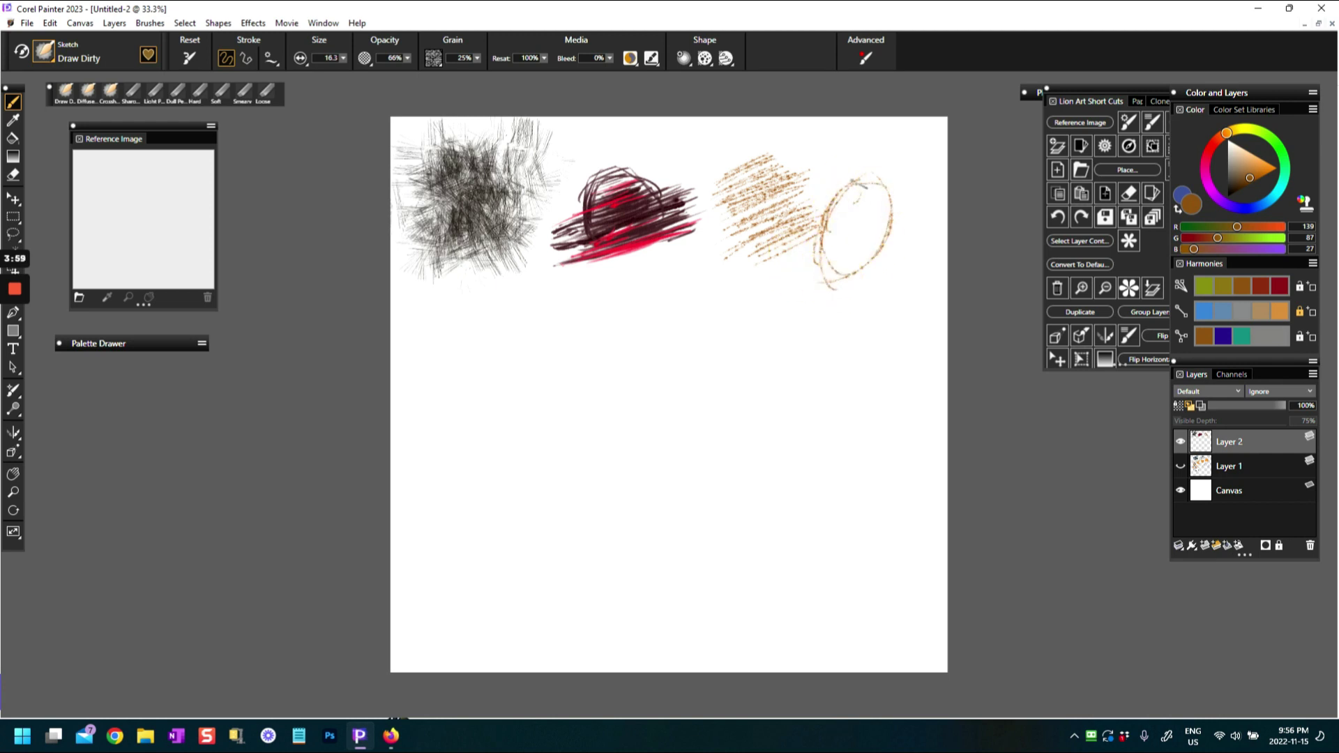
{"action": "mouse_move", "coordinate": [825, 256]}
{"action": "left_mouse_down"}
{"action": "mouse_move", "coordinate": [858, 203]}
{"action": "mouse_move", "coordinate": [864, 231]}
{"action": "mouse_move", "coordinate": [816, 237]}
{"action": "mouse_move", "coordinate": [855, 237]}
{"action": "mouse_move", "coordinate": [821, 209]}
{"action": "mouse_move", "coordinate": [849, 210]}
{"action": "mouse_move", "coordinate": [861, 190]}
{"action": "mouse_move", "coordinate": [875, 212]}
{"action": "mouse_move", "coordinate": [852, 198]}
{"action": "mouse_move", "coordinate": [834, 218]}
{"action": "mouse_move", "coordinate": [866, 184]}
{"action": "mouse_move", "coordinate": [852, 249]}
{"action": "left_mouse_up"}
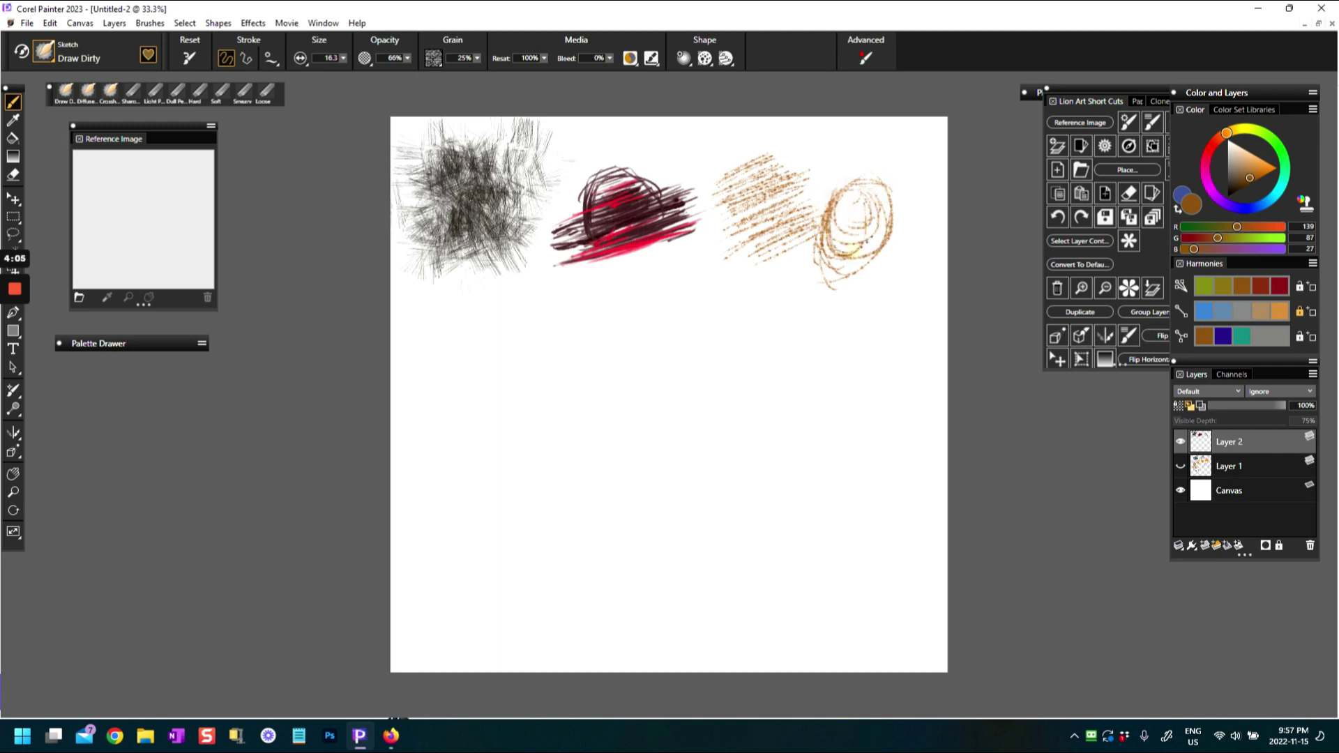
- Choose the first paper in the second row of the Fluid Papers library as the grain texture
{"action": "left_click", "coordinate": [433, 58]}
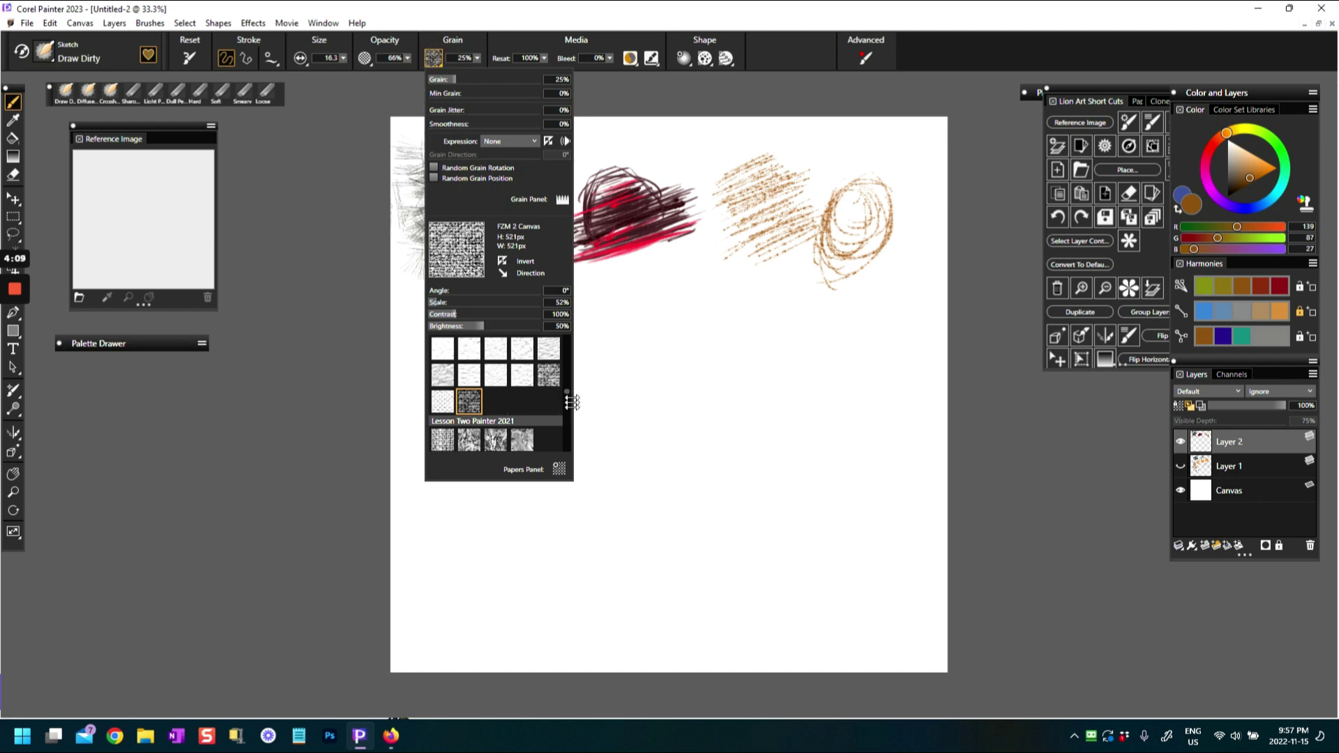
{"action": "left_click_drag", "start_coordinate": [569, 393], "coordinate": [570, 421]}
{"action": "scroll", "coordinate": [571, 428], "scroll_direction": "down", "scroll_amount": 10}
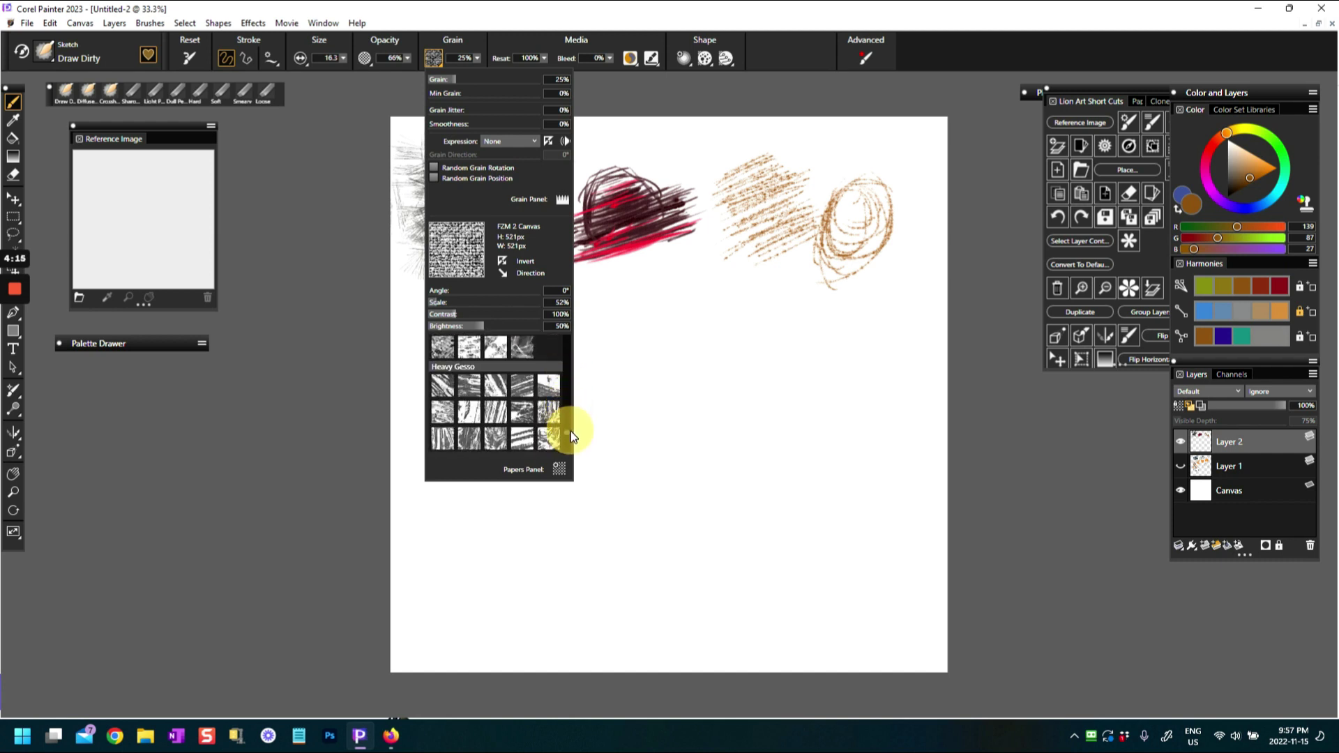
{"action": "scroll", "coordinate": [573, 432], "scroll_direction": "down", "scroll_amount": 5}
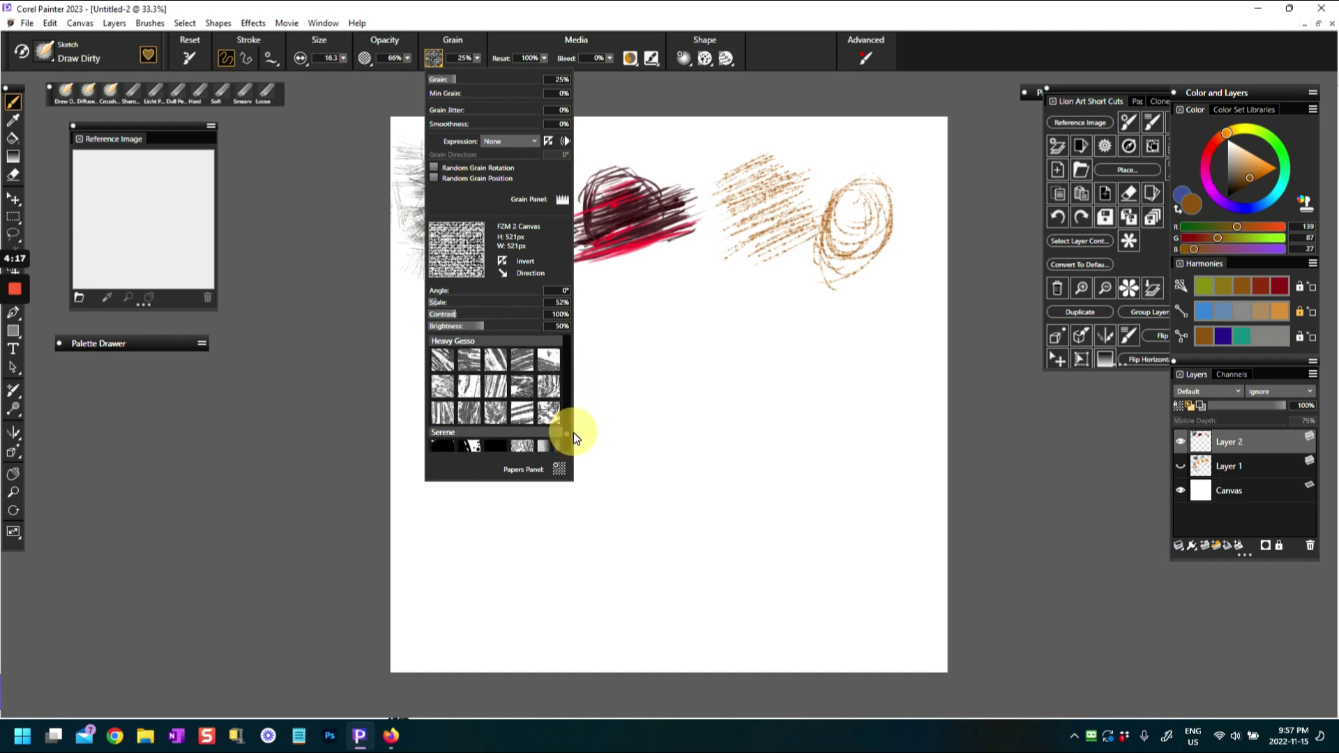
{"action": "scroll", "coordinate": [574, 441], "scroll_direction": "down", "scroll_amount": 4}
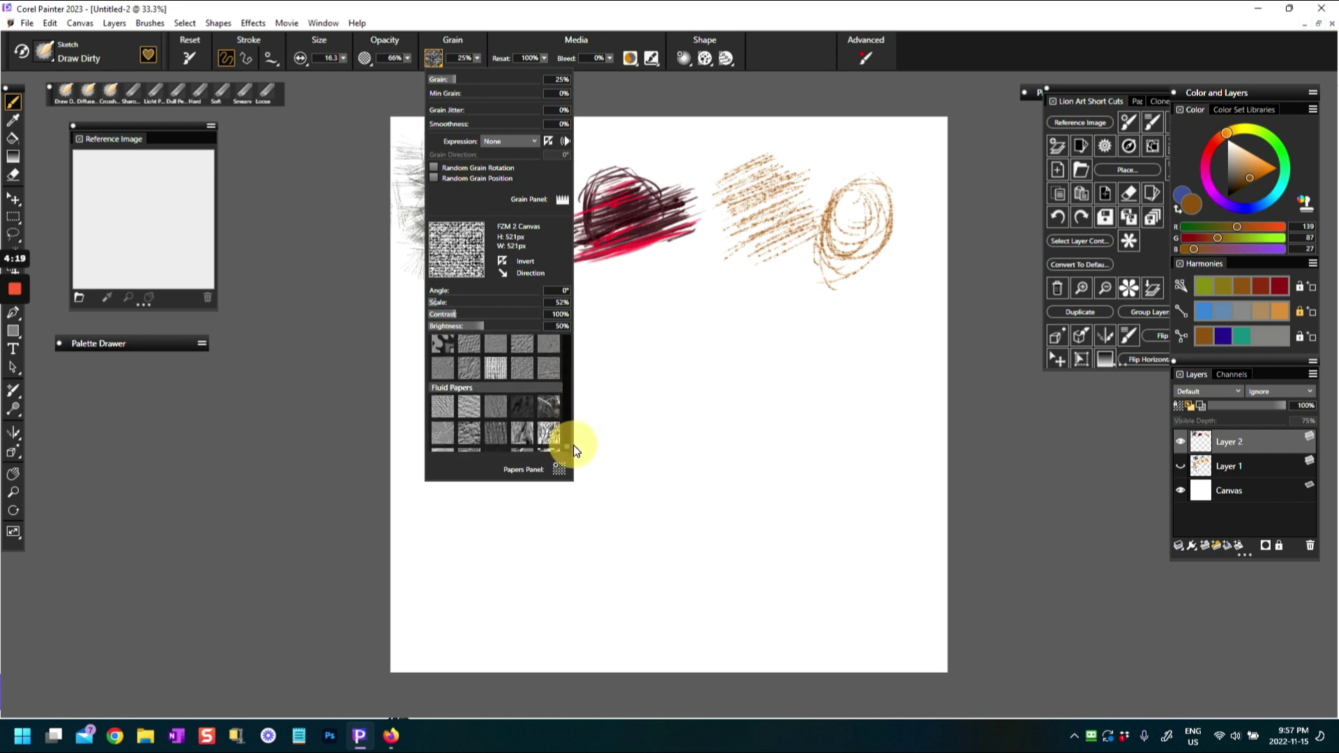
{"action": "left_click", "coordinate": [442, 440]}
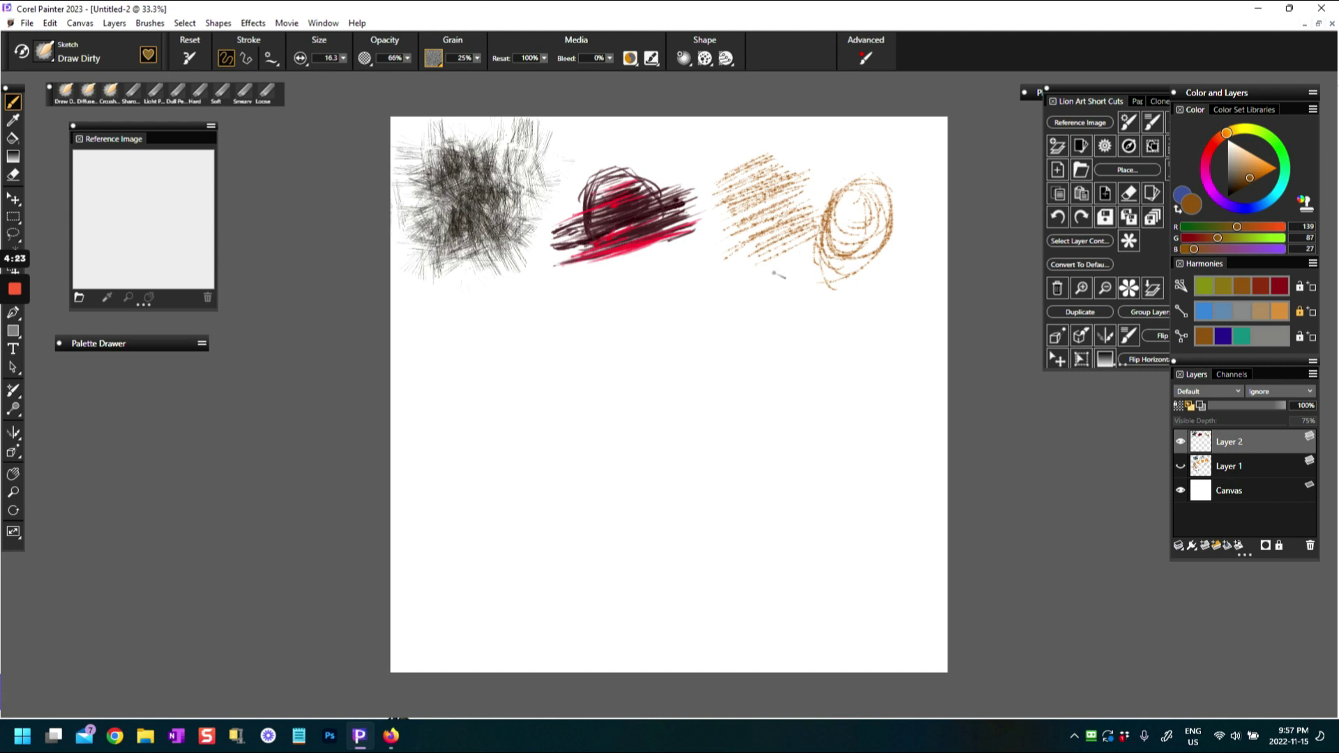
- Paint diagonal hatching below the orange-brown patch with the chosen grain, and continue it with the brush size set to 69.2
{"action": "mouse_move", "coordinate": [697, 274]}
{"action": "left_mouse_down"}
{"action": "mouse_move", "coordinate": [717, 253]}
{"action": "mouse_move", "coordinate": [729, 263]}
{"action": "mouse_move", "coordinate": [706, 293]}
{"action": "left_mouse_up"}
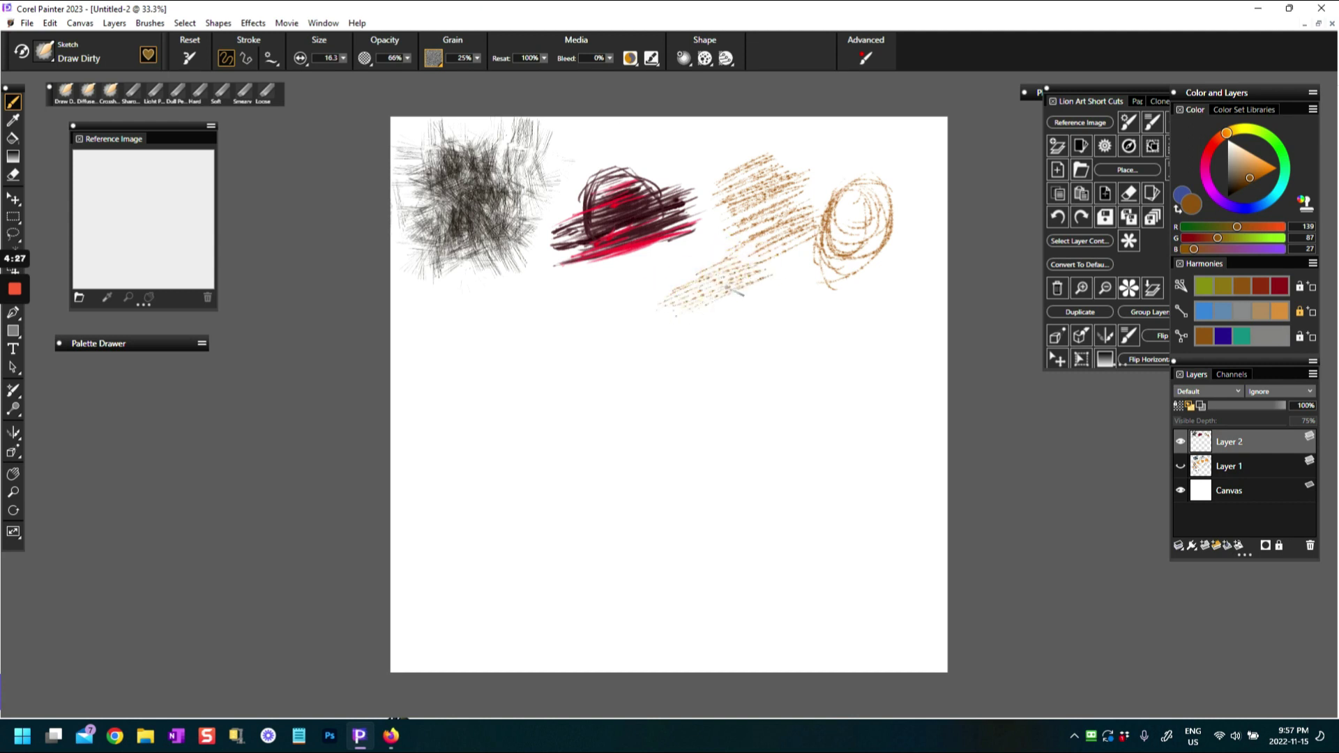
{"action": "left_click_drag", "start_coordinate": [341, 63], "coordinate": [359, 73]}
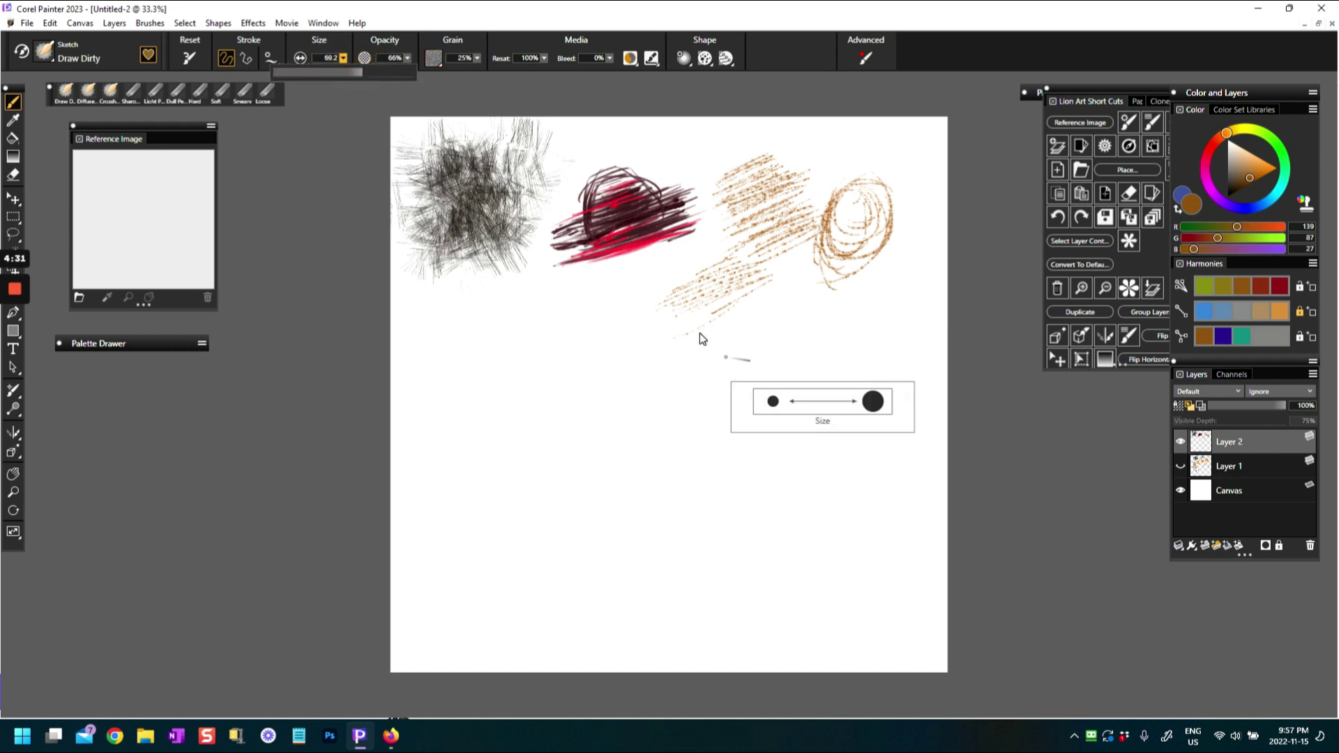
{"action": "mouse_move", "coordinate": [725, 319]}
{"action": "left_mouse_down"}
{"action": "mouse_move", "coordinate": [739, 300]}
{"action": "mouse_move", "coordinate": [771, 301]}
{"action": "mouse_move", "coordinate": [680, 343]}
{"action": "left_mouse_up"}
- Sketch a large rounded outline around the lower hatching and retrace its sides with extra strokes
{"action": "mouse_move", "coordinate": [697, 259]}
{"action": "left_mouse_down"}
{"action": "mouse_move", "coordinate": [652, 302]}
{"action": "mouse_move", "coordinate": [688, 258]}
{"action": "mouse_move", "coordinate": [644, 322]}
{"action": "mouse_move", "coordinate": [657, 369]}
{"action": "mouse_move", "coordinate": [752, 288]}
{"action": "mouse_move", "coordinate": [775, 319]}
{"action": "mouse_move", "coordinate": [620, 308]}
{"action": "mouse_move", "coordinate": [668, 352]}
{"action": "mouse_move", "coordinate": [650, 331]}
{"action": "mouse_move", "coordinate": [746, 337]}
{"action": "left_mouse_up"}
{"action": "left_click_drag", "start_coordinate": [703, 253], "coordinate": [768, 321]}
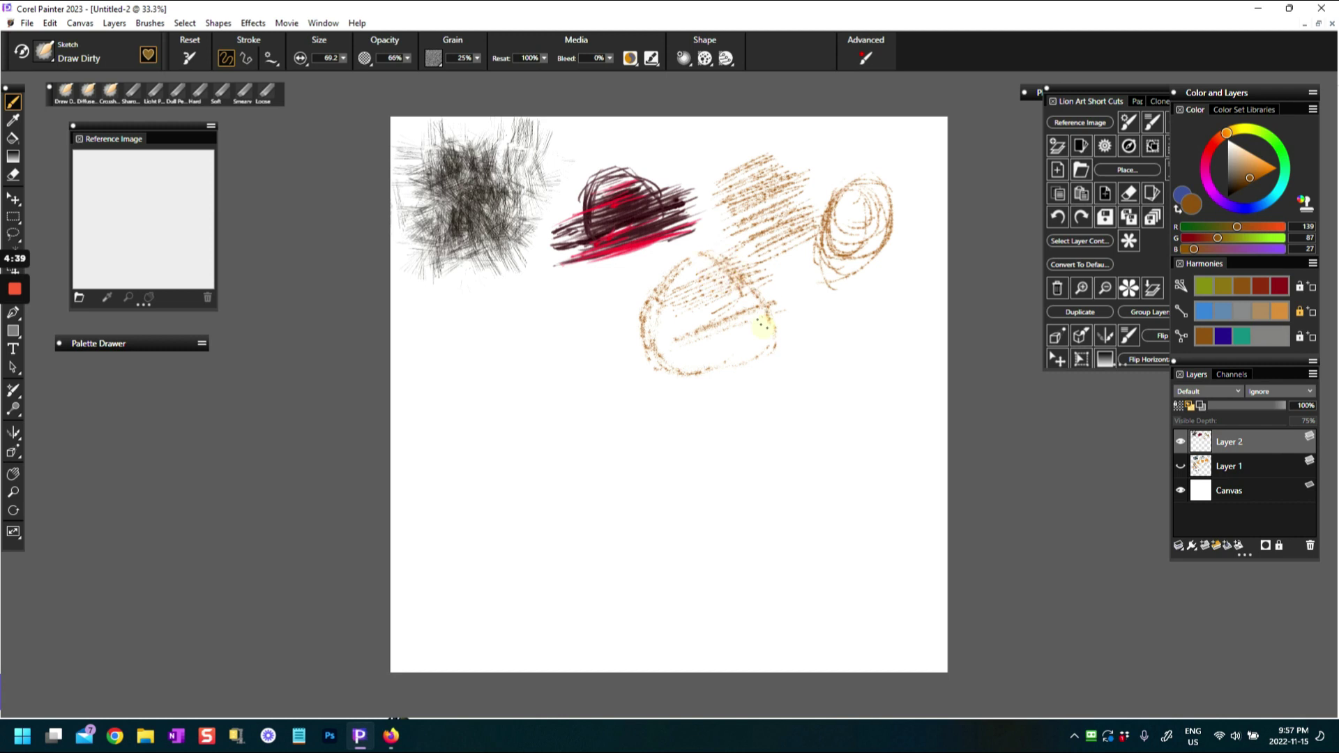
{"action": "left_click_drag", "start_coordinate": [656, 294], "coordinate": [668, 332]}
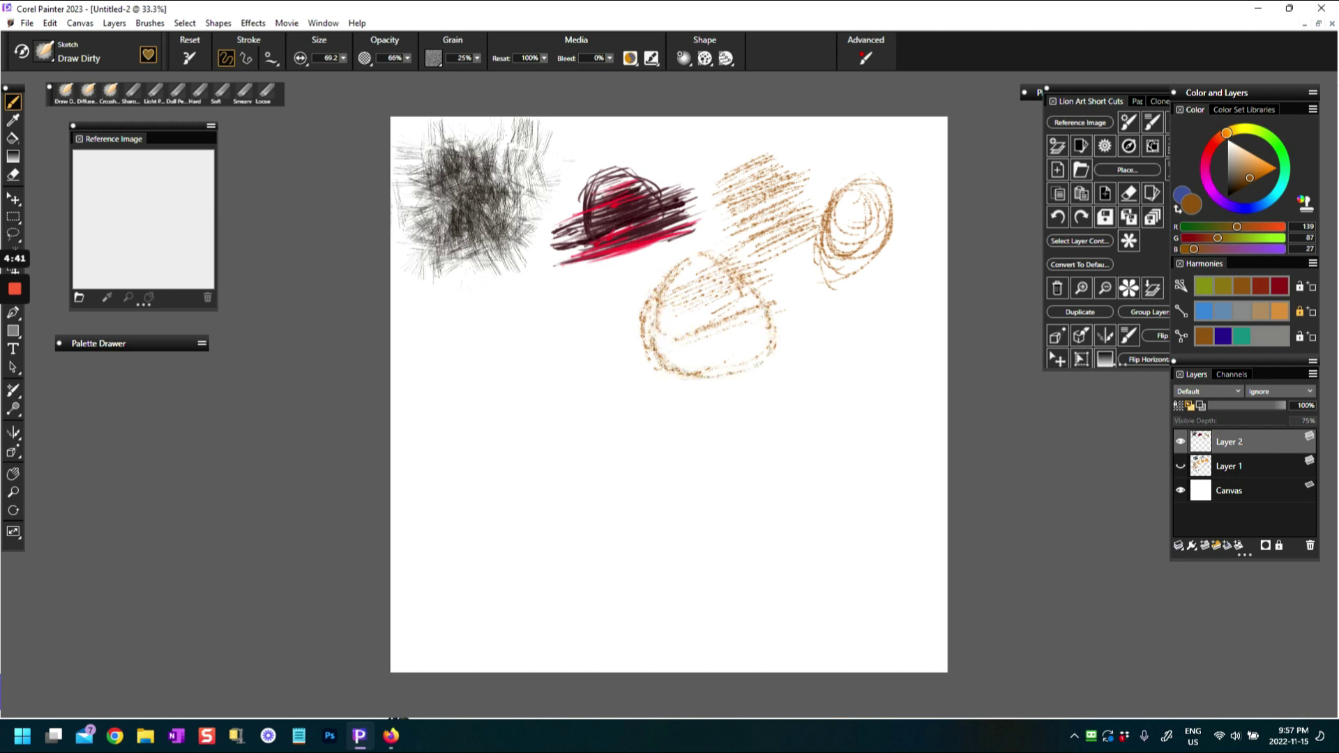
{"action": "left_click_drag", "start_coordinate": [663, 274], "coordinate": [674, 348]}
{"action": "left_click_drag", "start_coordinate": [737, 277], "coordinate": [757, 301]}
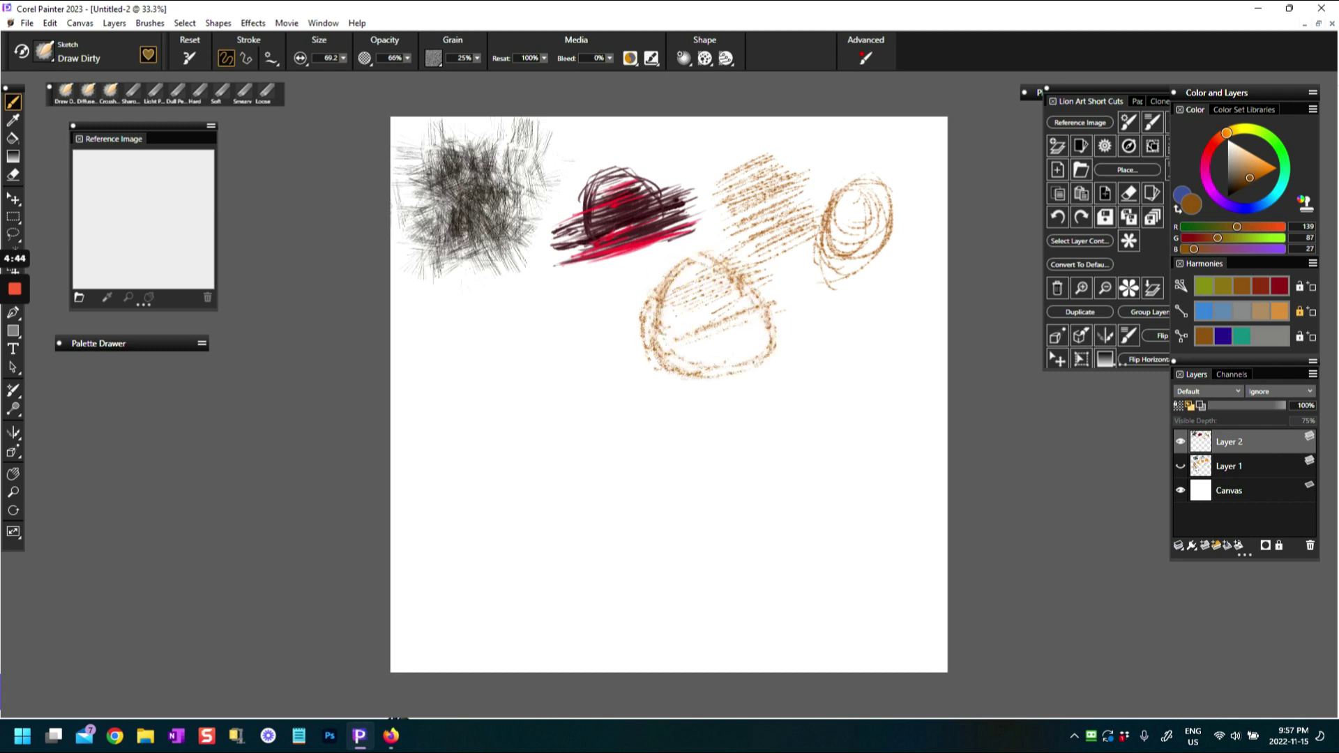
- Set the brush grain to 59% and go over the large rounded outline with denser strokes, plus a wavy line above it
{"action": "left_click", "coordinate": [477, 57]}
{"action": "left_click", "coordinate": [441, 73]}
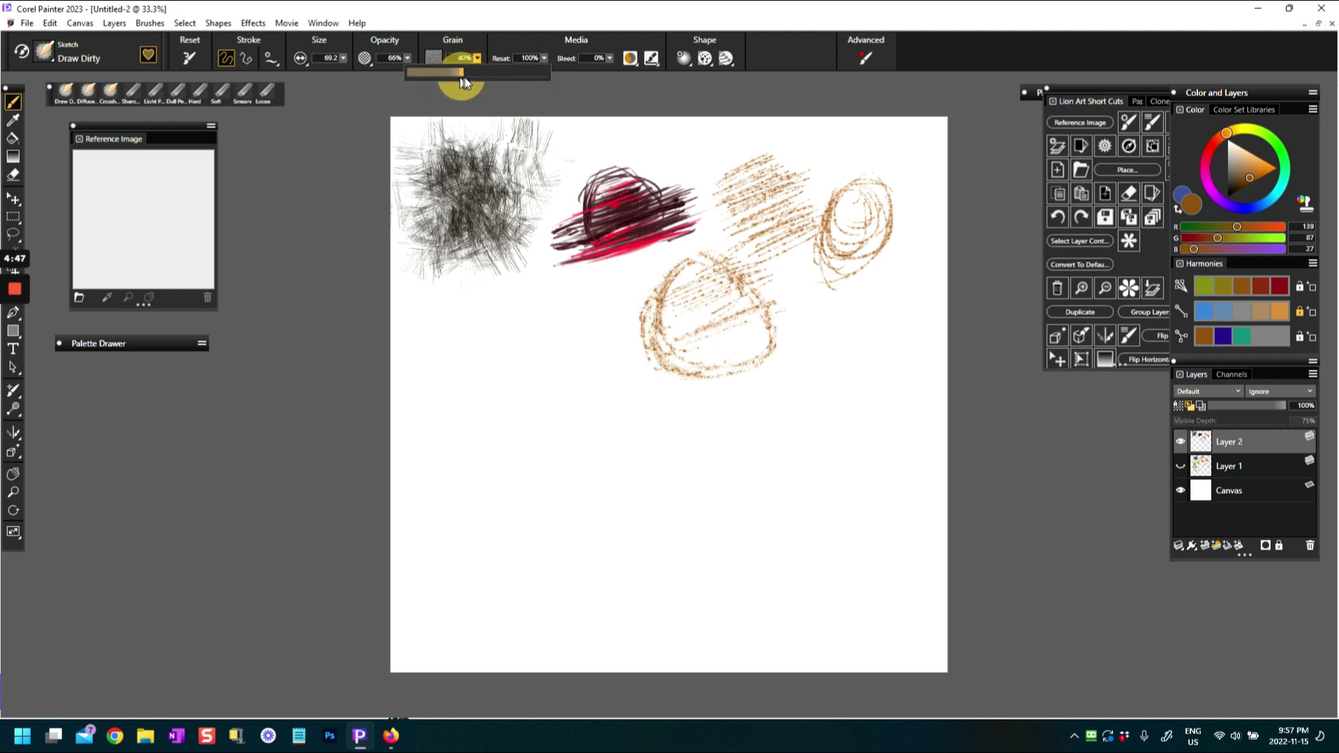
{"action": "mouse_move", "coordinate": [670, 353]}
{"action": "left_mouse_down"}
{"action": "mouse_move", "coordinate": [673, 296]}
{"action": "mouse_move", "coordinate": [691, 320]}
{"action": "mouse_move", "coordinate": [664, 303]}
{"action": "mouse_move", "coordinate": [681, 320]}
{"action": "mouse_move", "coordinate": [715, 266]}
{"action": "mouse_move", "coordinate": [750, 296]}
{"action": "mouse_move", "coordinate": [753, 361]}
{"action": "left_mouse_up"}
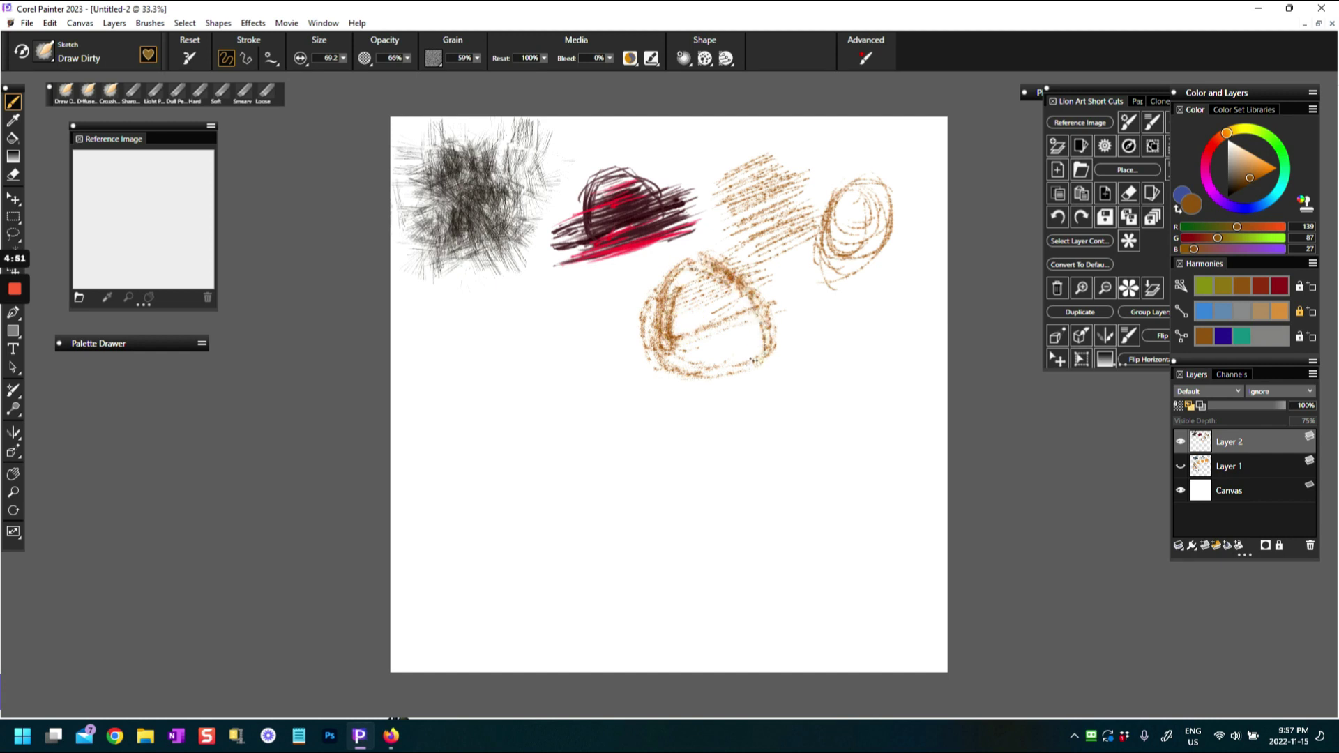
{"action": "mouse_move", "coordinate": [696, 272]}
{"action": "left_mouse_down"}
{"action": "mouse_move", "coordinate": [661, 349]}
{"action": "mouse_move", "coordinate": [686, 277]}
{"action": "mouse_move", "coordinate": [758, 342]}
{"action": "left_mouse_up"}
{"action": "mouse_move", "coordinate": [707, 270]}
{"action": "left_mouse_down"}
{"action": "mouse_move", "coordinate": [735, 350]}
{"action": "mouse_move", "coordinate": [663, 320]}
{"action": "mouse_move", "coordinate": [715, 343]}
{"action": "mouse_move", "coordinate": [685, 264]}
{"action": "mouse_move", "coordinate": [647, 345]}
{"action": "mouse_move", "coordinate": [686, 363]}
{"action": "left_mouse_up"}
{"action": "mouse_move", "coordinate": [683, 250]}
{"action": "left_mouse_down"}
{"action": "mouse_move", "coordinate": [733, 277]}
{"action": "mouse_move", "coordinate": [745, 357]}
{"action": "left_mouse_up"}
{"action": "mouse_move", "coordinate": [686, 265]}
{"action": "left_mouse_down"}
{"action": "mouse_move", "coordinate": [672, 287]}
{"action": "mouse_move", "coordinate": [691, 371]}
{"action": "mouse_move", "coordinate": [692, 320]}
{"action": "mouse_move", "coordinate": [725, 333]}
{"action": "left_mouse_up"}
{"action": "mouse_move", "coordinate": [591, 283]}
{"action": "left_mouse_down"}
{"action": "mouse_move", "coordinate": [708, 234]}
{"action": "mouse_move", "coordinate": [785, 226]}
{"action": "left_mouse_up"}
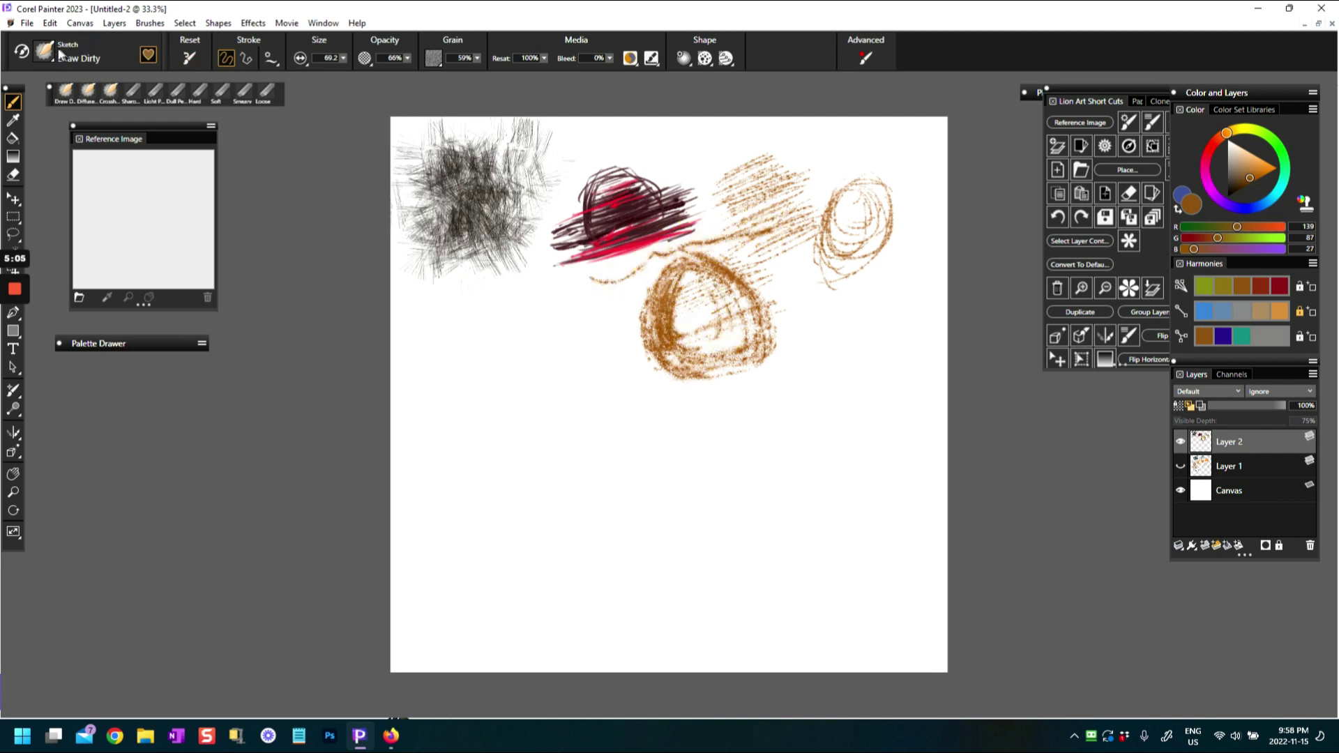
- Switch to the Dribble brush and build up a broad horizontal brown band below the black and red sketches
{"action": "left_click", "coordinate": [63, 56]}
{"action": "left_click", "coordinate": [164, 174]}
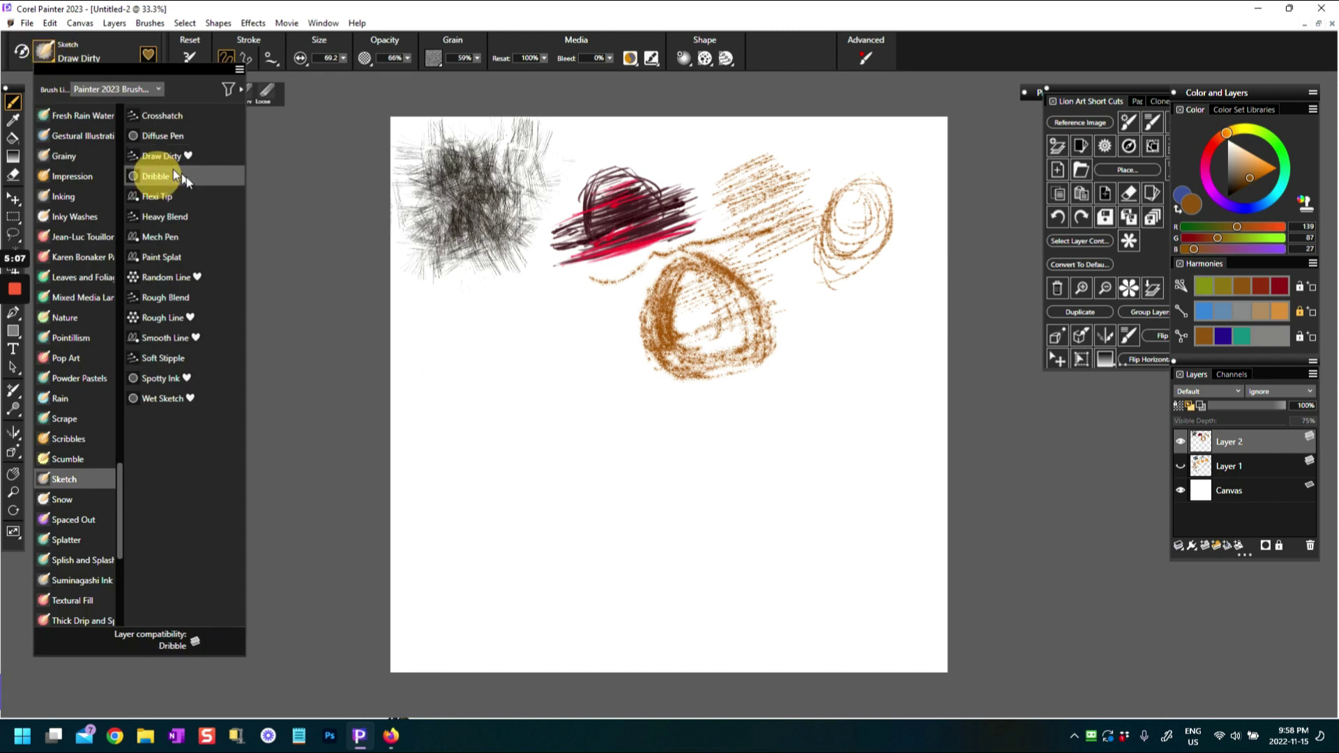
{"action": "left_click_drag", "start_coordinate": [414, 302], "coordinate": [606, 299]}
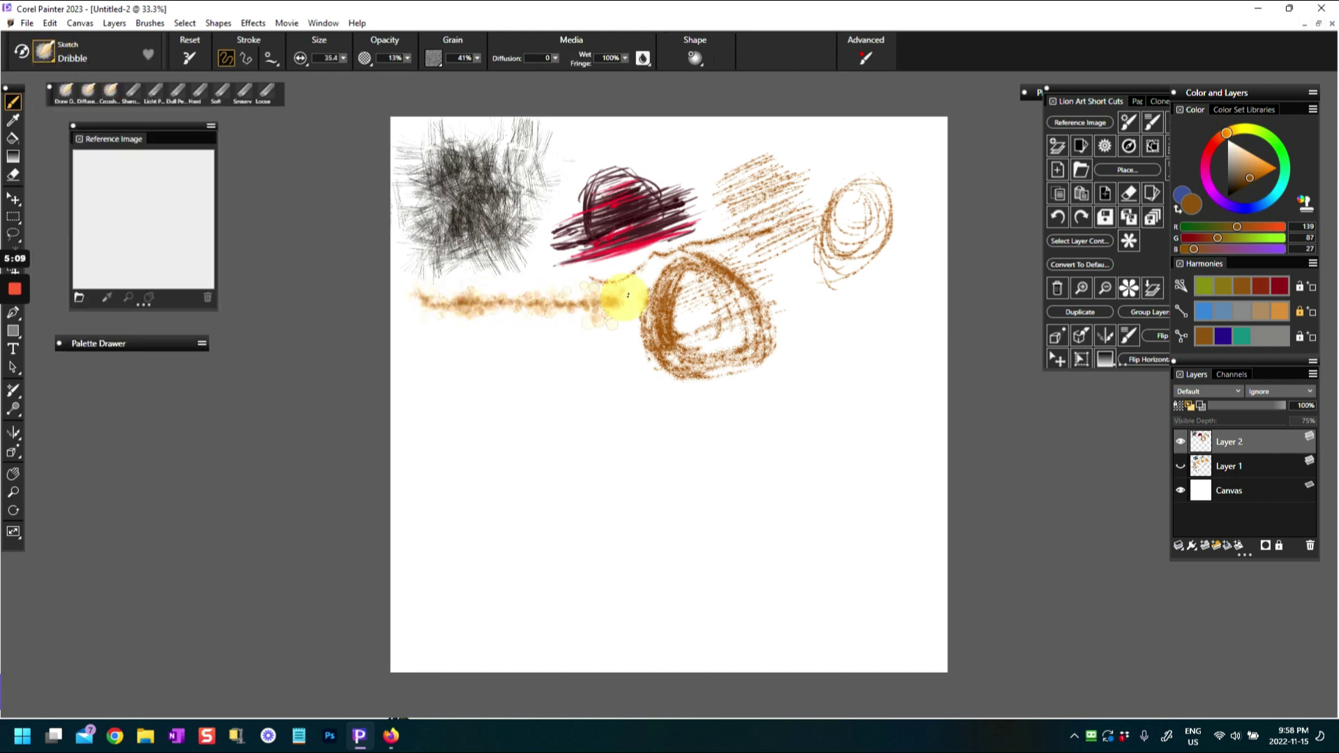
{"action": "left_click_drag", "start_coordinate": [414, 292], "coordinate": [645, 296]}
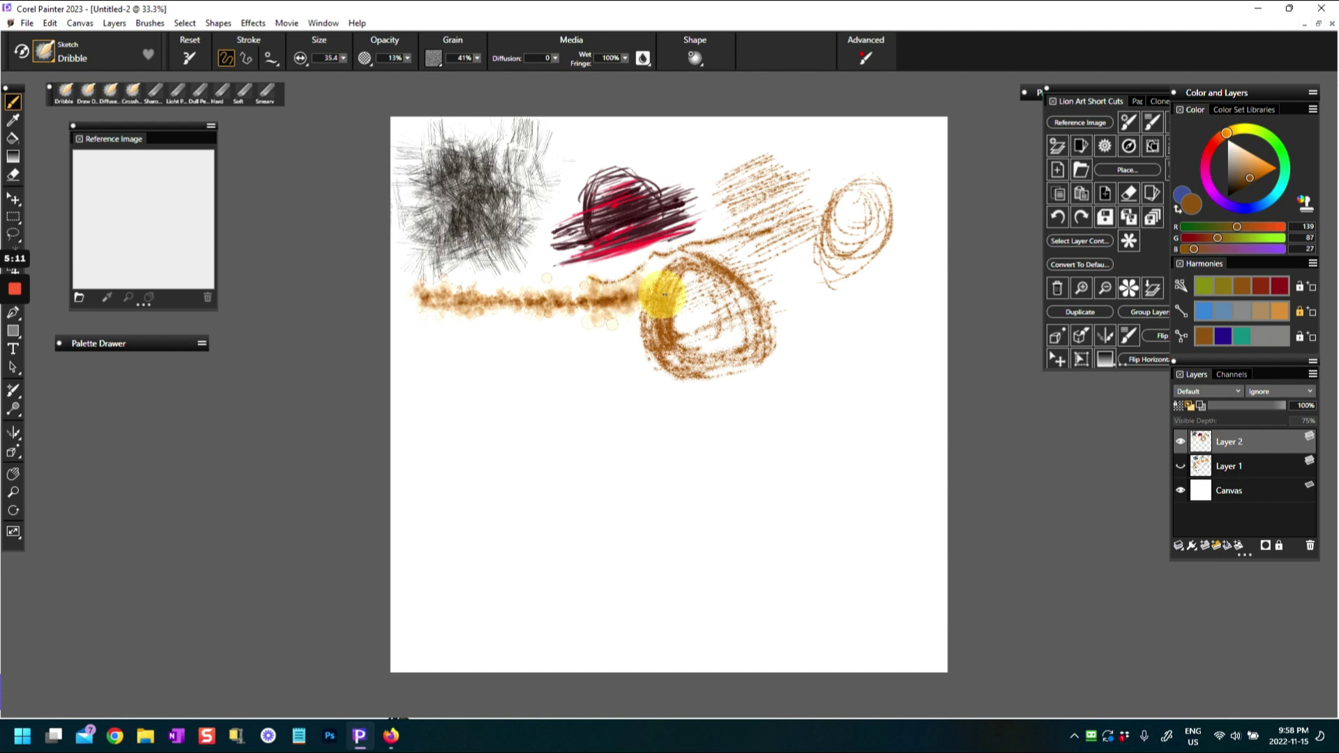
{"action": "left_click_drag", "start_coordinate": [419, 301], "coordinate": [642, 311]}
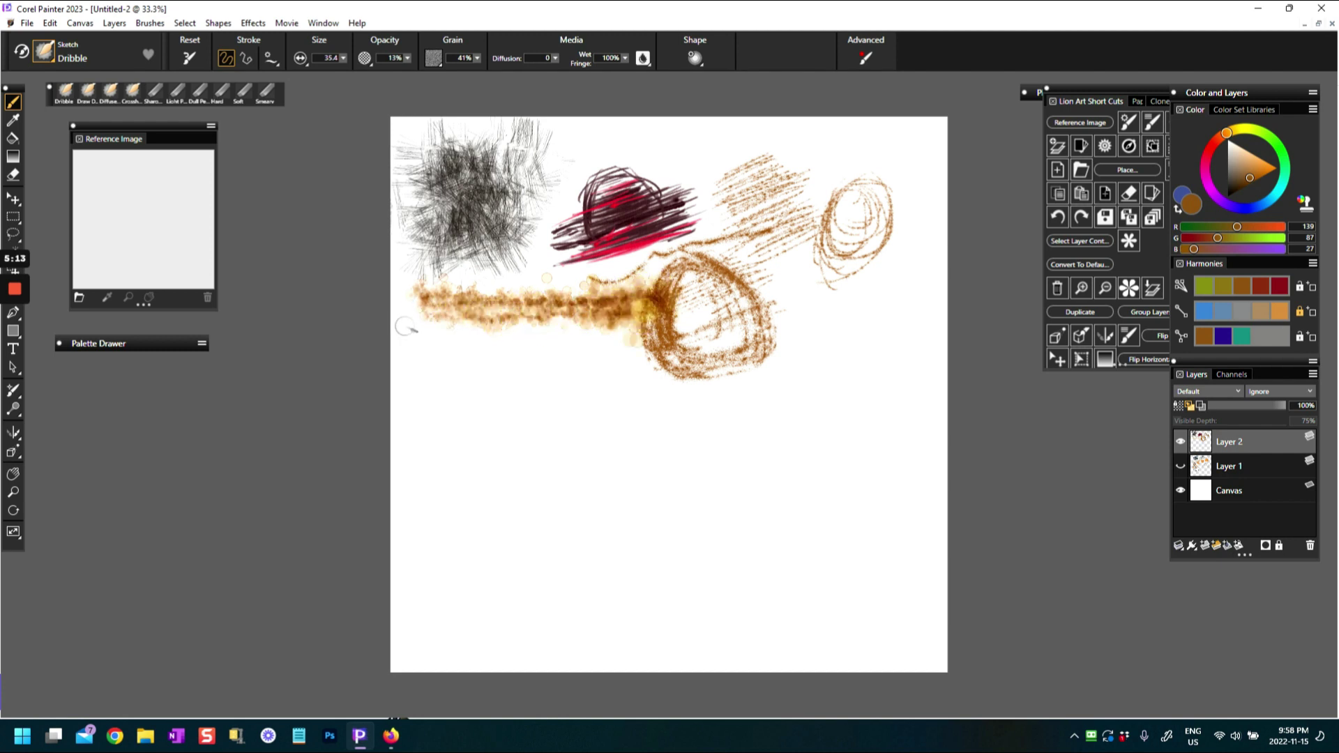
{"action": "left_click_drag", "start_coordinate": [419, 307], "coordinate": [634, 312]}
{"action": "left_click_drag", "start_coordinate": [460, 330], "coordinate": [631, 322]}
{"action": "mouse_move", "coordinate": [418, 293]}
{"action": "left_mouse_down"}
{"action": "mouse_move", "coordinate": [510, 281]}
{"action": "mouse_move", "coordinate": [631, 296]}
{"action": "left_mouse_up"}
{"action": "mouse_move", "coordinate": [412, 342]}
{"action": "left_mouse_down"}
{"action": "mouse_move", "coordinate": [433, 323]}
{"action": "mouse_move", "coordinate": [541, 336]}
{"action": "mouse_move", "coordinate": [652, 328]}
{"action": "left_mouse_up"}
- Choose a lighter orange and paint a stroke along the lower part of the dribbled band
{"action": "left_click", "coordinate": [1258, 163]}
{"action": "left_click_drag", "start_coordinate": [1257, 162], "coordinate": [1257, 164]}
{"action": "left_click_drag", "start_coordinate": [495, 323], "coordinate": [631, 330]}
- Switch to the Flexi Tip brush and draw looping circles beside the brown ring and a row of circles under the dribbled band
{"action": "left_click", "coordinate": [43, 57]}
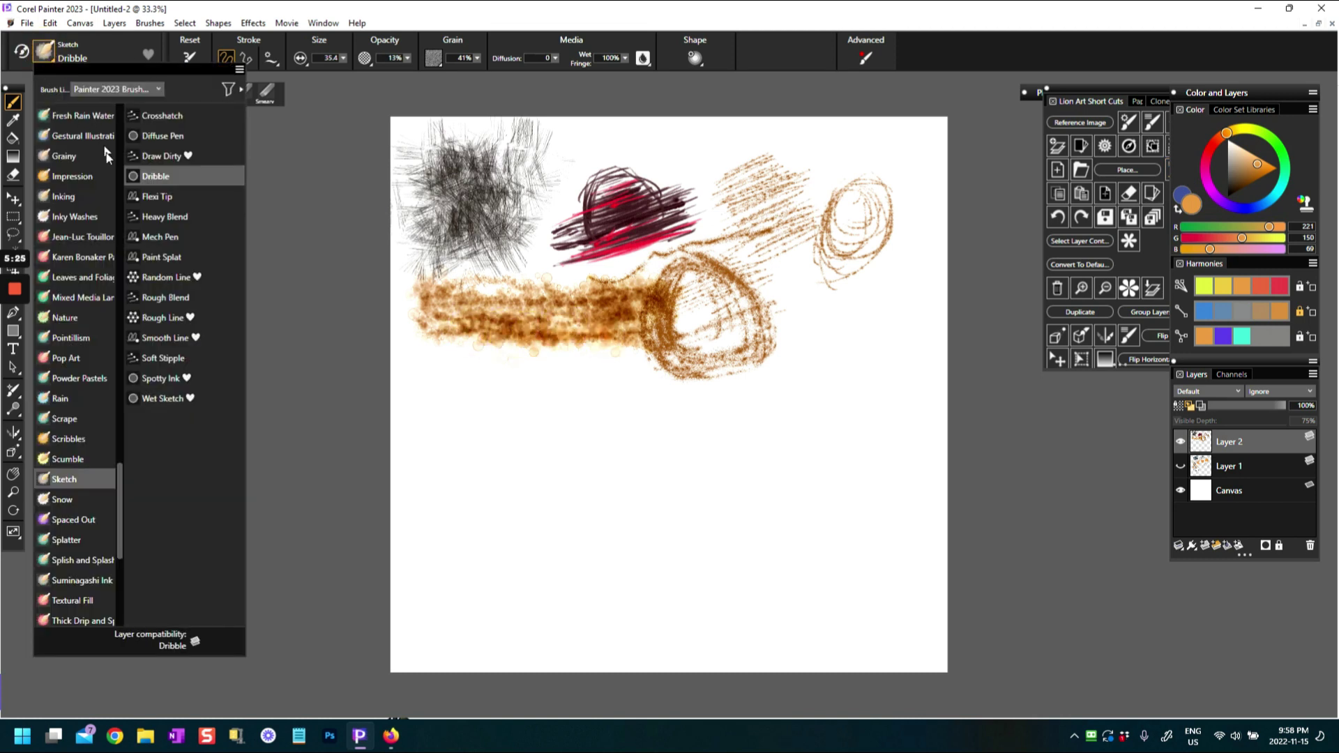
{"action": "left_click", "coordinate": [150, 196]}
{"action": "mouse_move", "coordinate": [798, 339]}
{"action": "left_mouse_down"}
{"action": "mouse_move", "coordinate": [851, 333]}
{"action": "mouse_move", "coordinate": [839, 310]}
{"action": "mouse_move", "coordinate": [844, 350]}
{"action": "mouse_move", "coordinate": [883, 331]}
{"action": "mouse_move", "coordinate": [859, 323]}
{"action": "mouse_move", "coordinate": [889, 354]}
{"action": "mouse_move", "coordinate": [890, 298]}
{"action": "mouse_move", "coordinate": [888, 346]}
{"action": "mouse_move", "coordinate": [906, 302]}
{"action": "mouse_move", "coordinate": [858, 331]}
{"action": "left_mouse_up"}
{"action": "mouse_move", "coordinate": [420, 357]}
{"action": "left_mouse_down"}
{"action": "mouse_move", "coordinate": [437, 391]}
{"action": "mouse_move", "coordinate": [446, 355]}
{"action": "mouse_move", "coordinate": [430, 386]}
{"action": "mouse_move", "coordinate": [476, 393]}
{"action": "mouse_move", "coordinate": [454, 354]}
{"action": "mouse_move", "coordinate": [457, 395]}
{"action": "mouse_move", "coordinate": [507, 412]}
{"action": "mouse_move", "coordinate": [516, 359]}
{"action": "mouse_move", "coordinate": [489, 402]}
{"action": "mouse_move", "coordinate": [539, 377]}
{"action": "mouse_move", "coordinate": [504, 395]}
{"action": "mouse_move", "coordinate": [601, 394]}
{"action": "mouse_move", "coordinate": [562, 373]}
{"action": "mouse_move", "coordinate": [579, 424]}
{"action": "mouse_move", "coordinate": [592, 373]}
{"action": "mouse_move", "coordinate": [579, 392]}
{"action": "mouse_move", "coordinate": [616, 372]}
{"action": "mouse_move", "coordinate": [602, 426]}
{"action": "mouse_move", "coordinate": [649, 388]}
{"action": "mouse_move", "coordinate": [602, 392]}
{"action": "mouse_move", "coordinate": [645, 425]}
{"action": "mouse_move", "coordinate": [628, 374]}
{"action": "mouse_move", "coordinate": [624, 411]}
{"action": "left_mouse_up"}
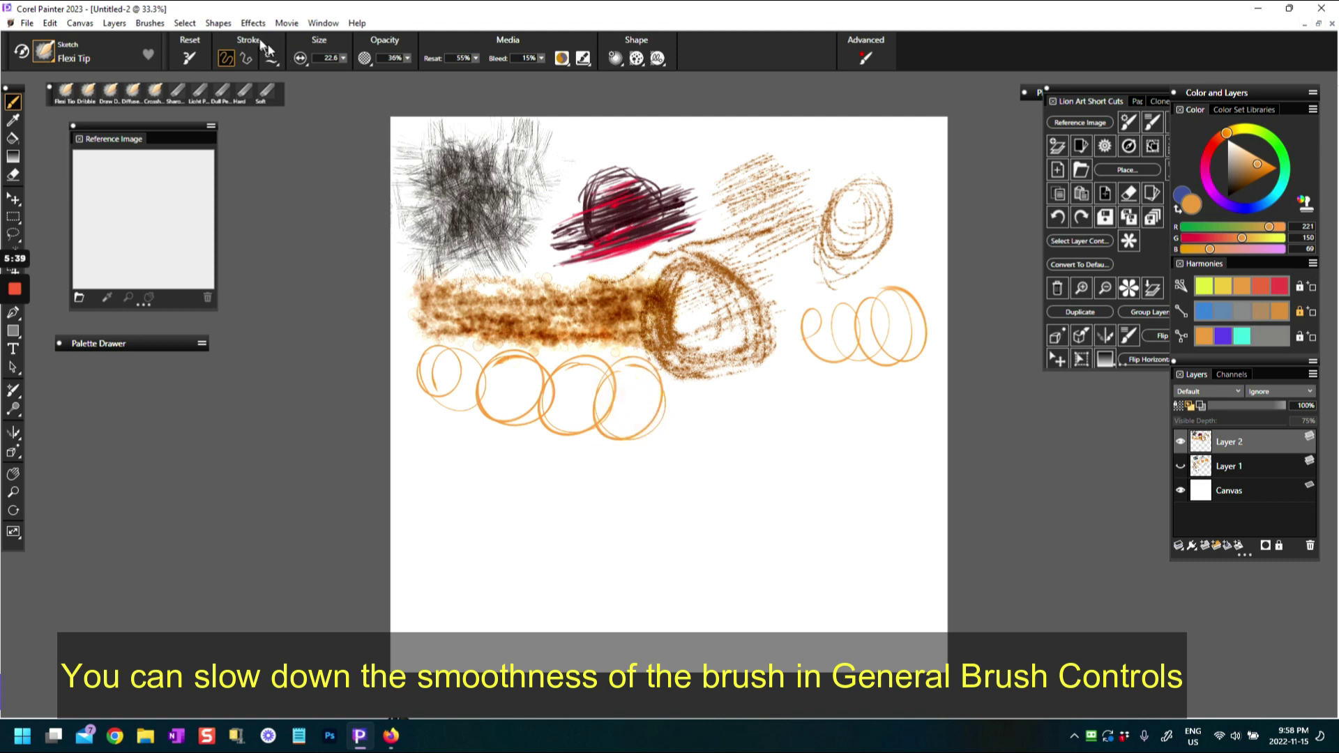
- Set the Flexi Tip brush's angle expression to Rotation and draw a dense spiral at the right end of the circle row
{"action": "left_click", "coordinate": [300, 59]}
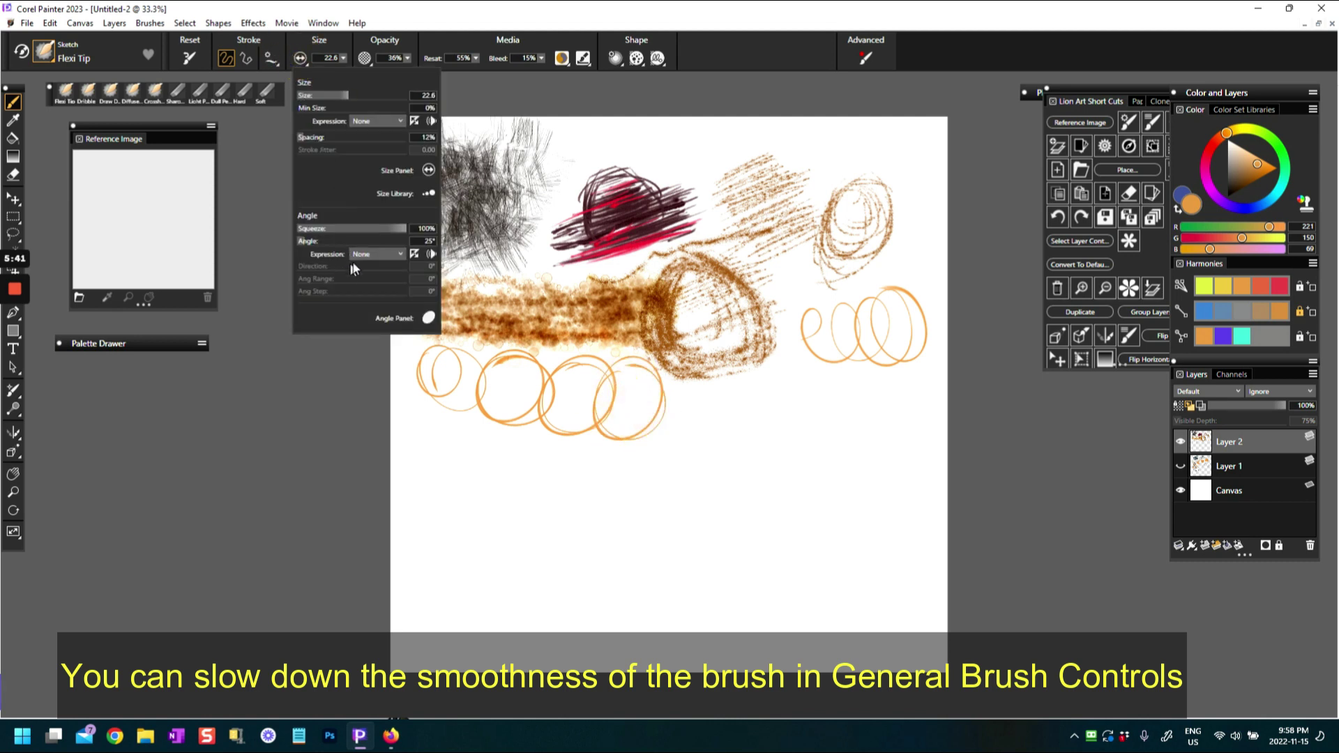
{"action": "left_click", "coordinate": [377, 254]}
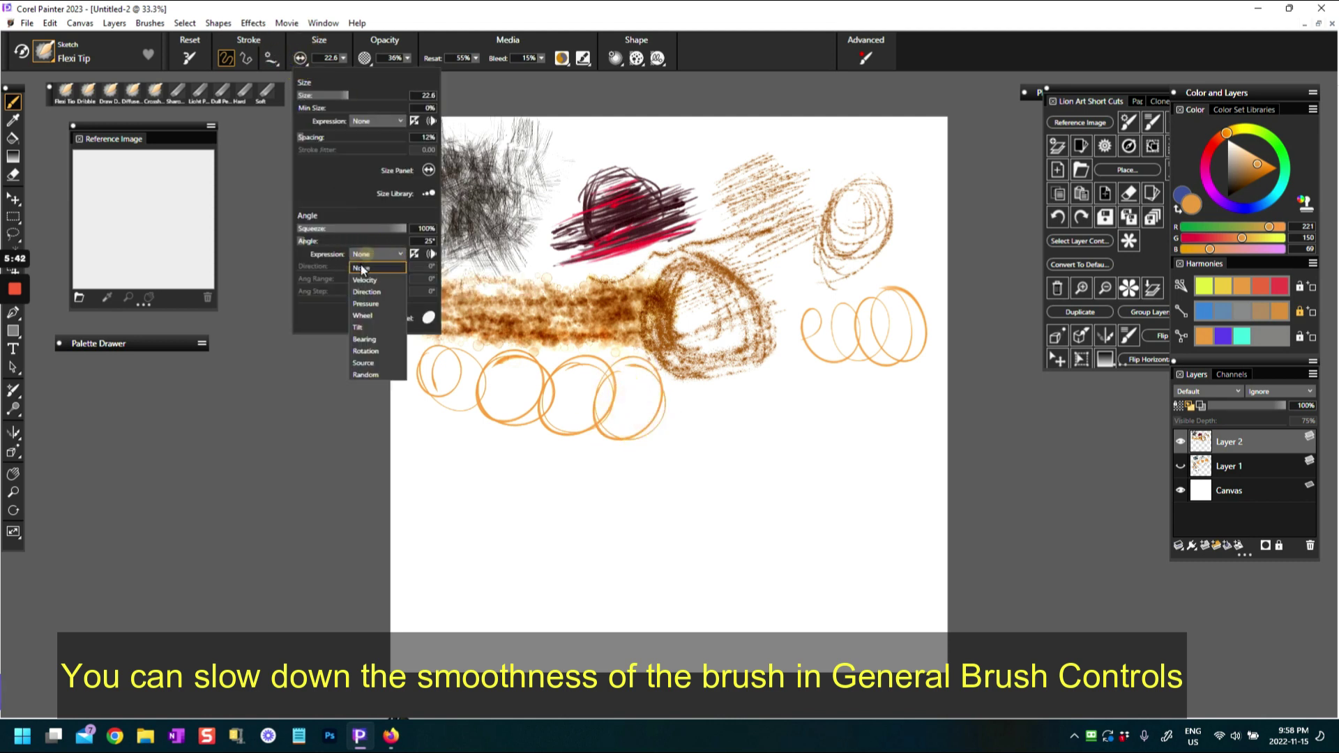
{"action": "left_click", "coordinate": [383, 352]}
{"action": "mouse_move", "coordinate": [664, 391]}
{"action": "left_mouse_down"}
{"action": "mouse_move", "coordinate": [643, 421]}
{"action": "mouse_move", "coordinate": [692, 407]}
{"action": "mouse_move", "coordinate": [637, 418]}
{"action": "mouse_move", "coordinate": [693, 424]}
{"action": "mouse_move", "coordinate": [642, 405]}
{"action": "mouse_move", "coordinate": [668, 388]}
{"action": "mouse_move", "coordinate": [661, 431]}
{"action": "mouse_move", "coordinate": [688, 421]}
{"action": "mouse_move", "coordinate": [637, 378]}
{"action": "mouse_move", "coordinate": [670, 407]}
{"action": "mouse_move", "coordinate": [658, 428]}
{"action": "mouse_move", "coordinate": [656, 385]}
{"action": "mouse_move", "coordinate": [671, 430]}
{"action": "left_mouse_up"}
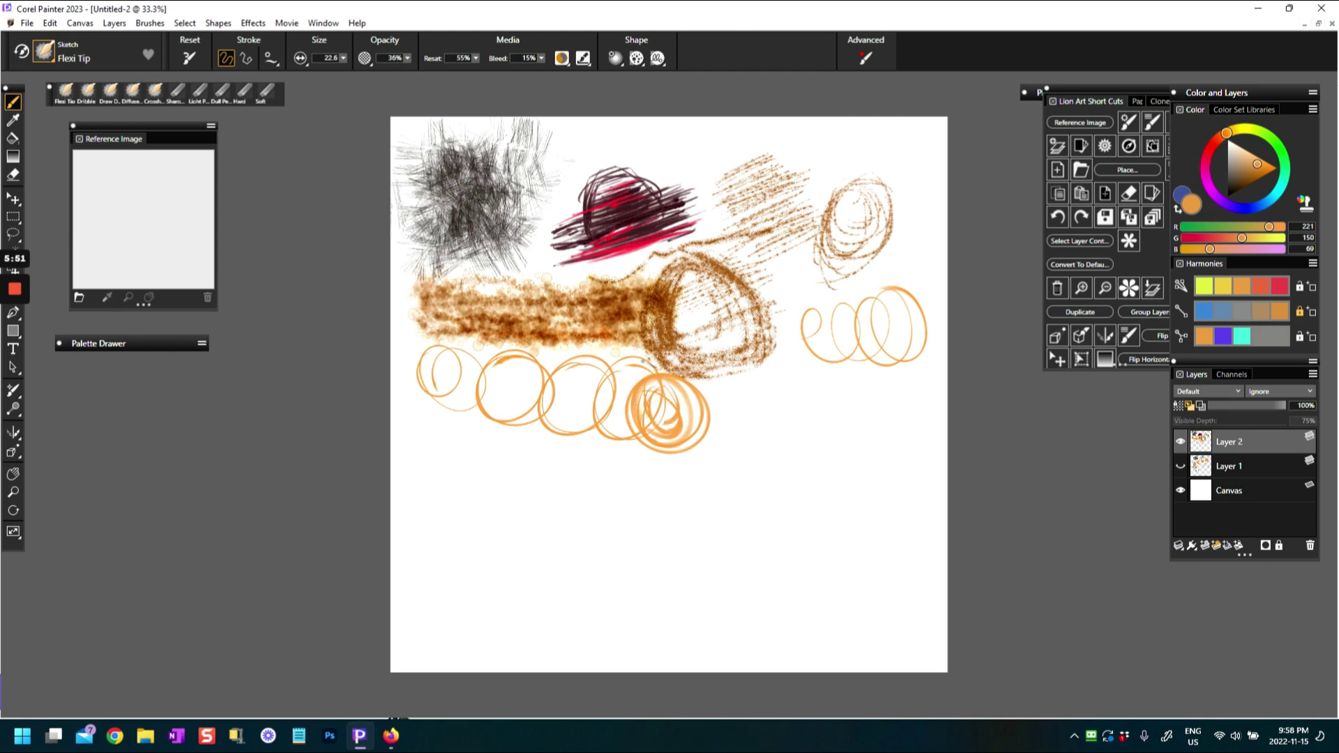
- Add short orange Flexi Tip strokes inside the third circle, beside the spiral and within the spiral
{"action": "key", "text": "ctrl+plus"}
{"action": "key", "text": "ctrl+plus"}
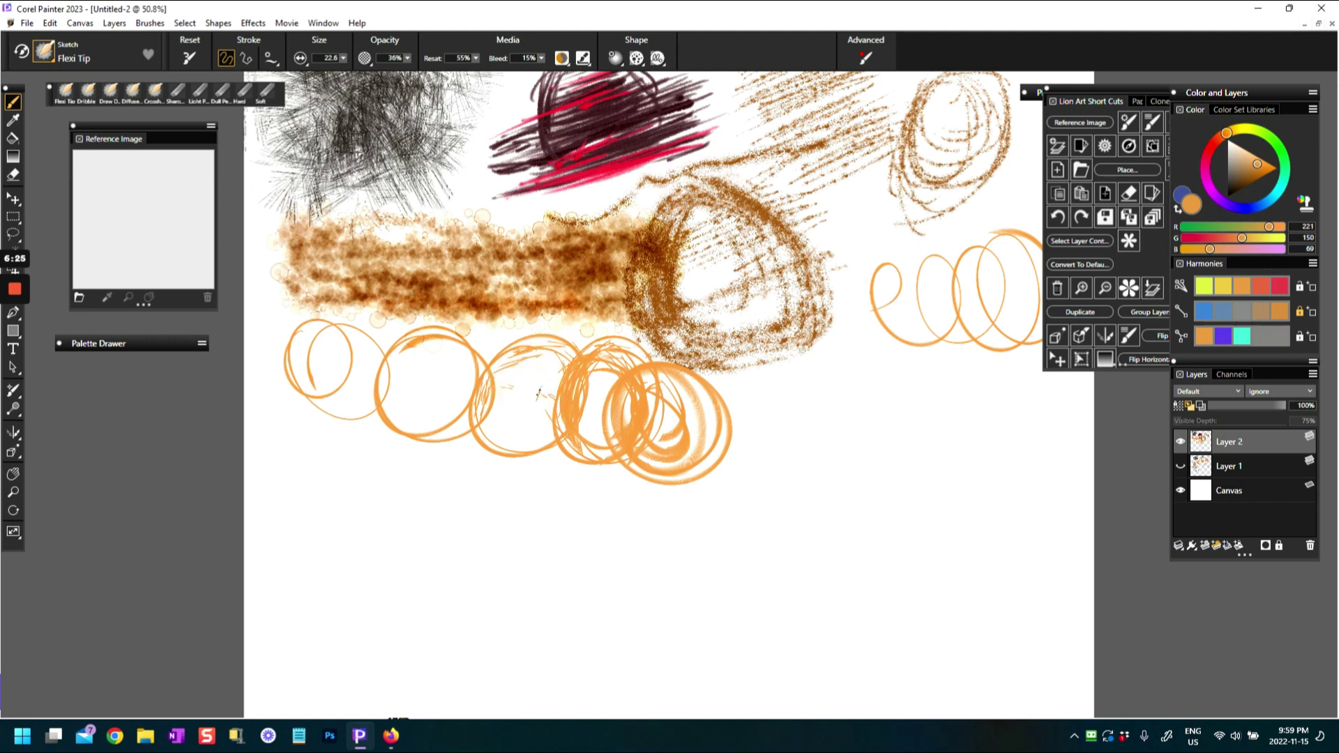
{"action": "mouse_move", "coordinate": [498, 411]}
{"action": "left_mouse_down"}
{"action": "mouse_move", "coordinate": [548, 435]}
{"action": "mouse_move", "coordinate": [504, 396]}
{"action": "mouse_move", "coordinate": [544, 359]}
{"action": "left_mouse_up"}
{"action": "left_click_drag", "start_coordinate": [735, 402], "coordinate": [762, 389]}
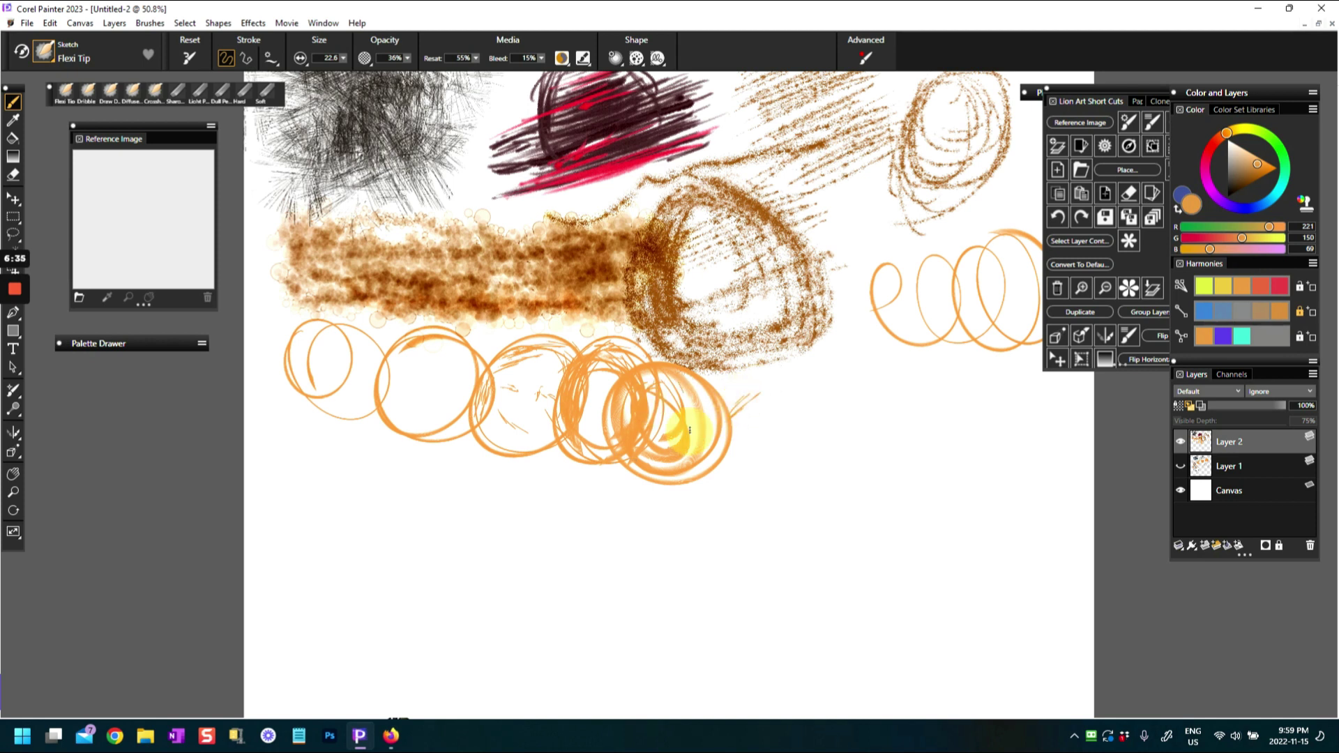
{"action": "left_click_drag", "start_coordinate": [700, 421], "coordinate": [695, 467]}
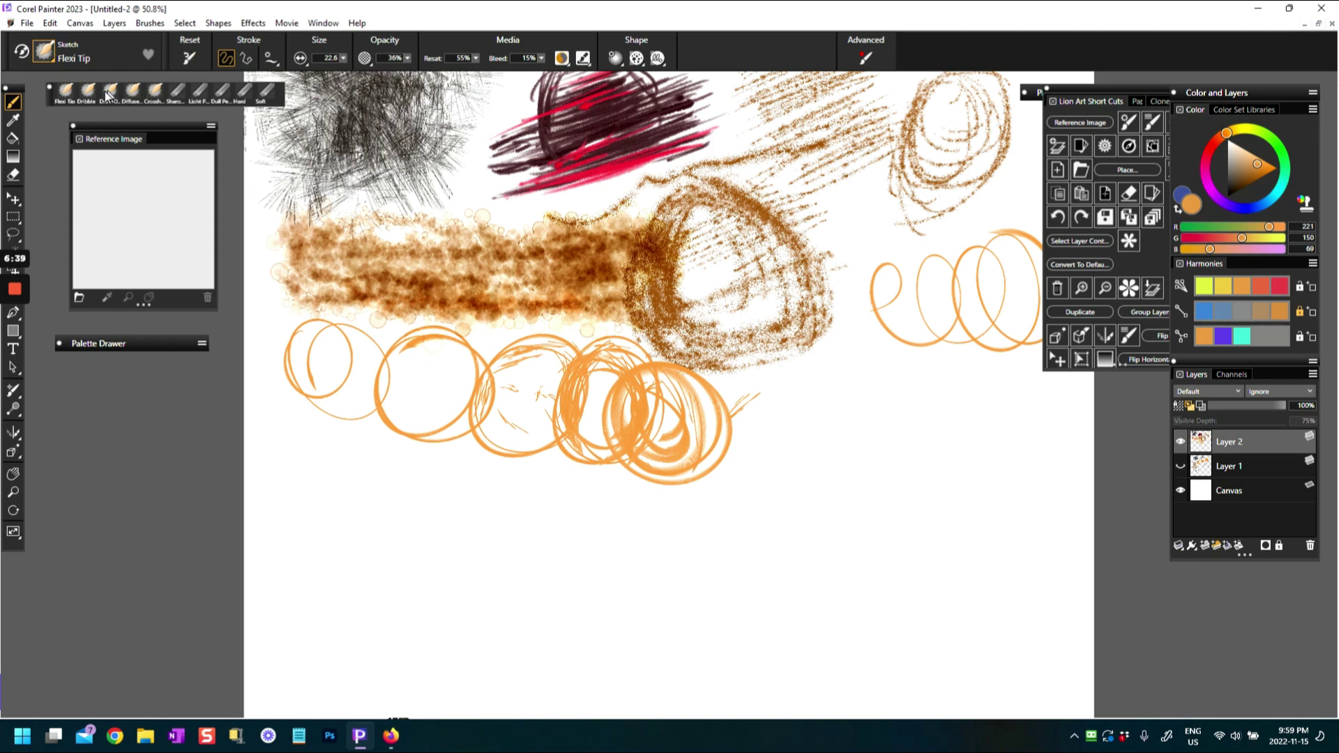
- Switch to the Heavy Blend brush and smudge the two rightmost orange circles into soft shapes
{"action": "left_click", "coordinate": [44, 58]}
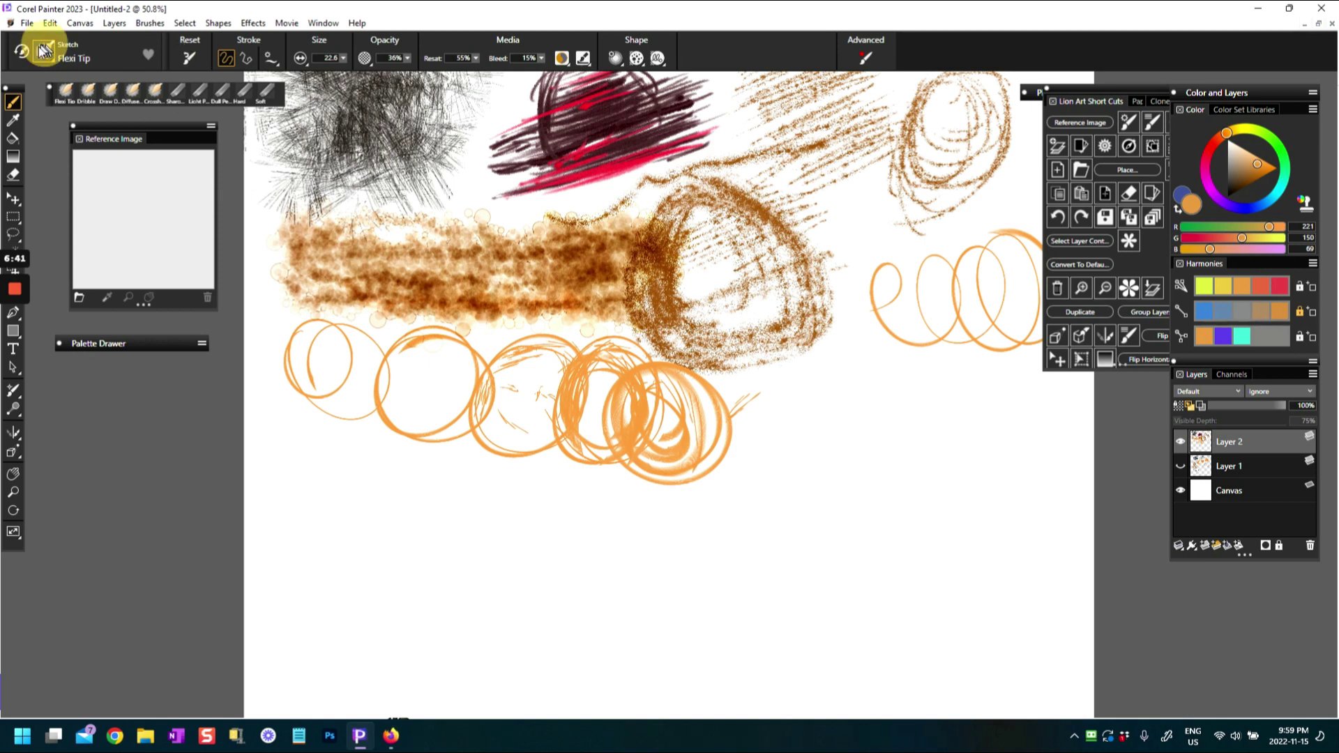
{"action": "left_click", "coordinate": [163, 217]}
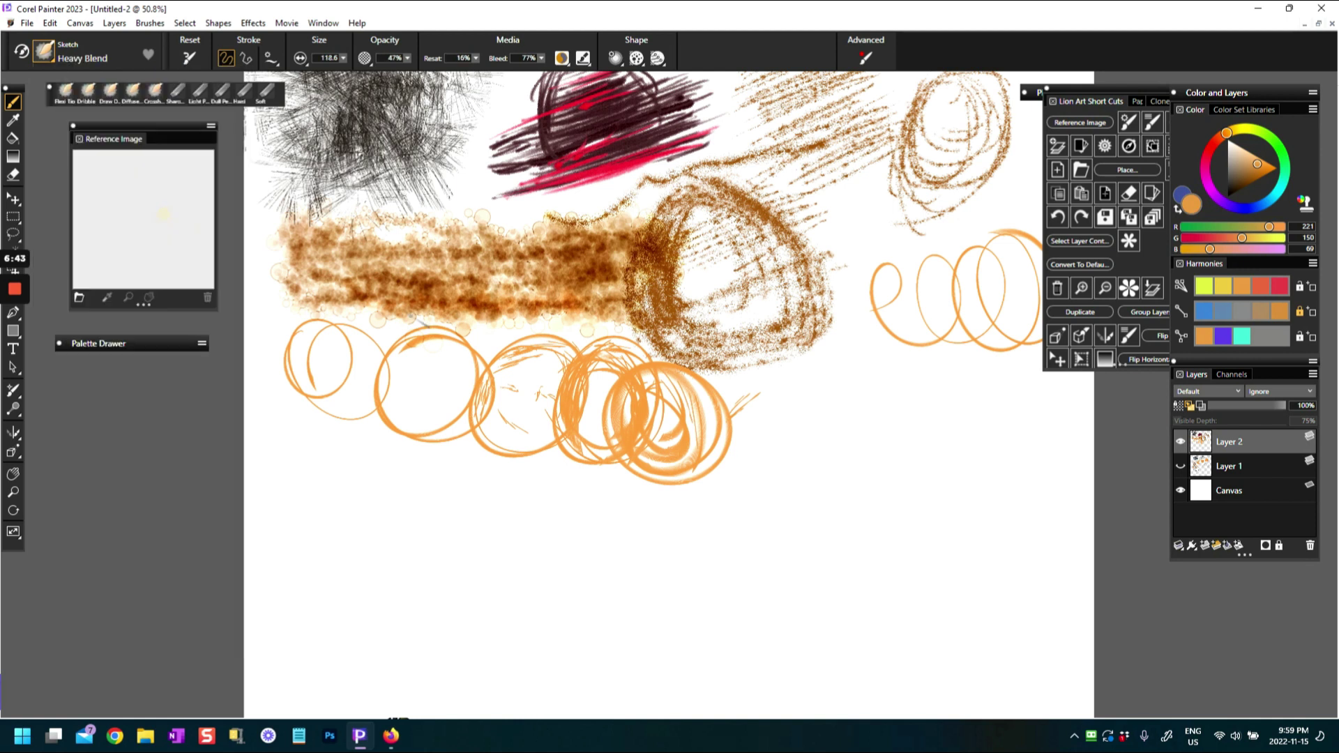
{"action": "mouse_move", "coordinate": [631, 423]}
{"action": "left_mouse_down"}
{"action": "mouse_move", "coordinate": [633, 383]}
{"action": "mouse_move", "coordinate": [619, 404]}
{"action": "mouse_move", "coordinate": [638, 447]}
{"action": "mouse_move", "coordinate": [666, 398]}
{"action": "left_mouse_up"}
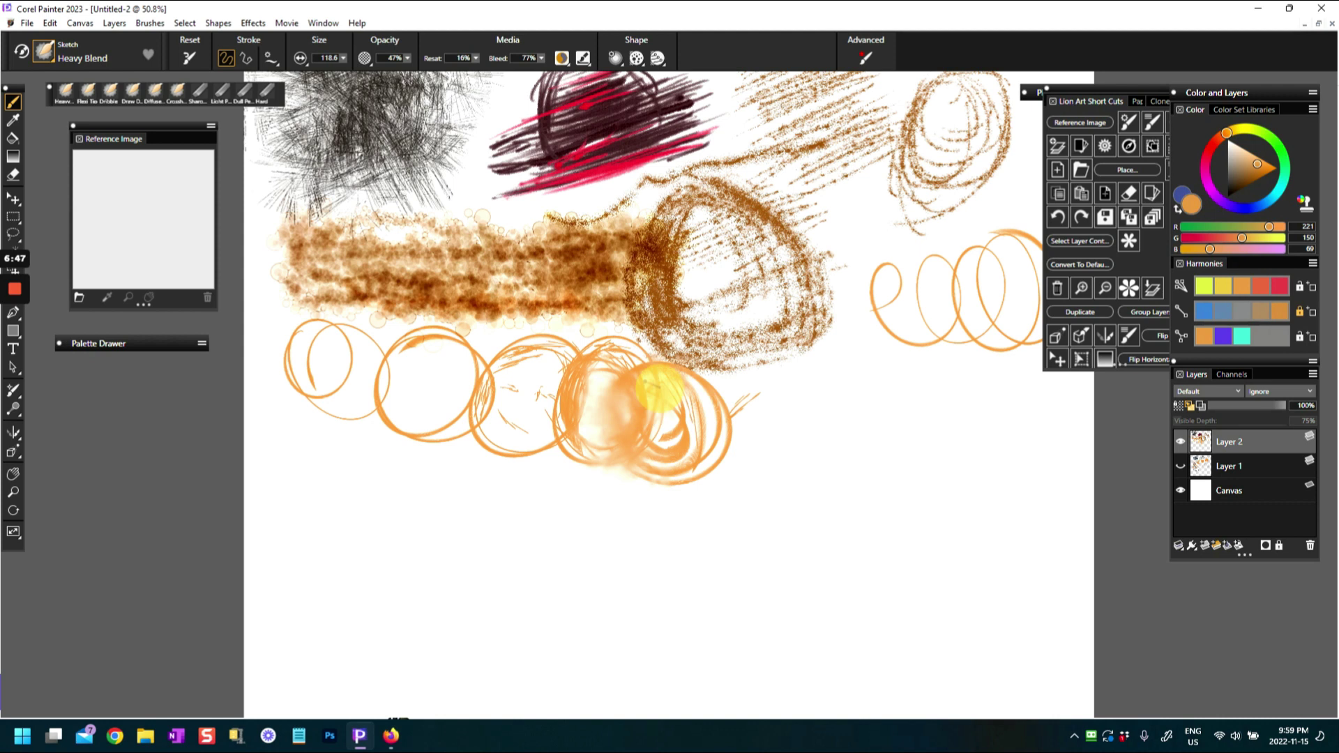
{"action": "mouse_move", "coordinate": [714, 438]}
{"action": "left_mouse_down"}
{"action": "mouse_move", "coordinate": [711, 400]}
{"action": "mouse_move", "coordinate": [725, 441]}
{"action": "mouse_move", "coordinate": [699, 413]}
{"action": "mouse_move", "coordinate": [704, 464]}
{"action": "left_mouse_up"}
{"action": "left_click_drag", "start_coordinate": [687, 371], "coordinate": [707, 410]}
{"action": "mouse_move", "coordinate": [570, 361]}
{"action": "left_mouse_down"}
{"action": "mouse_move", "coordinate": [569, 439]}
{"action": "mouse_move", "coordinate": [610, 460]}
{"action": "left_mouse_up"}
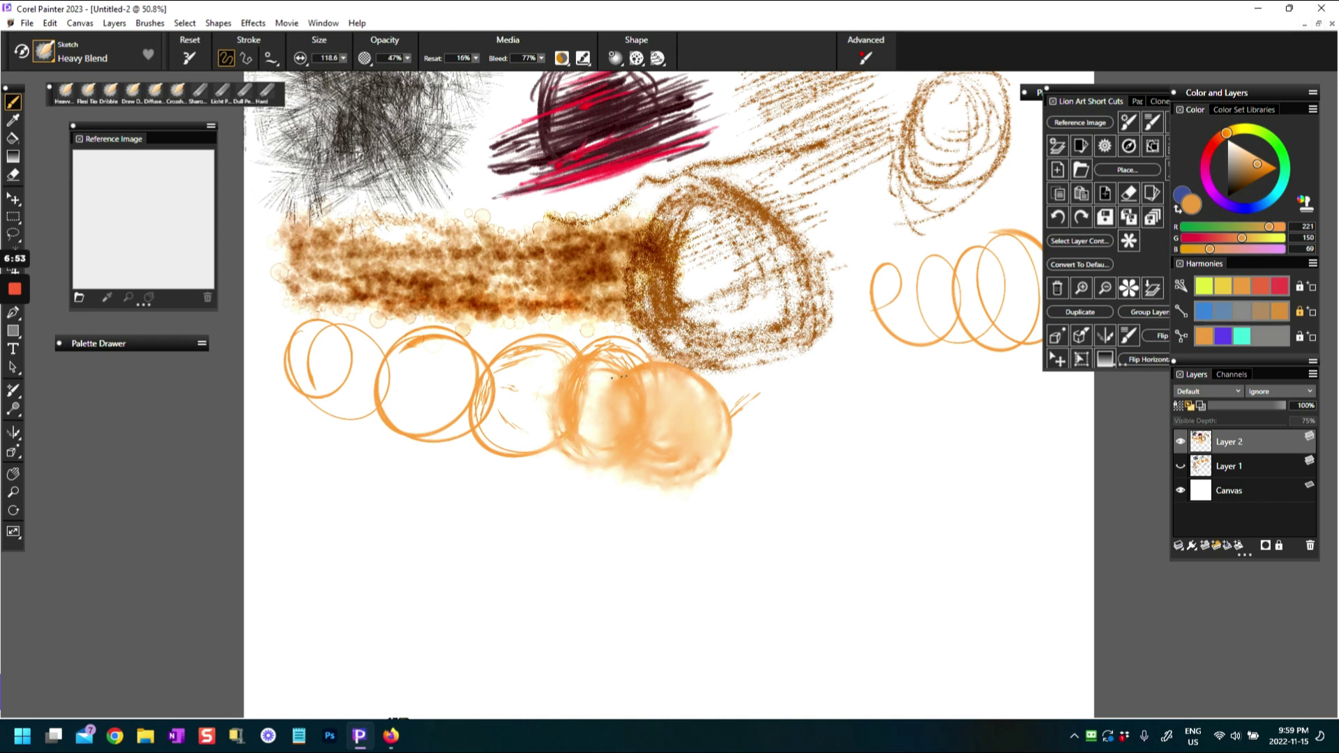
{"action": "left_click_drag", "start_coordinate": [633, 354], "coordinate": [623, 343]}
- Blend the second orange circle from the left, and smudge the brown ring's upper left where it meets the dribbled band
{"action": "mouse_move", "coordinate": [410, 340]}
{"action": "left_mouse_down"}
{"action": "mouse_move", "coordinate": [388, 345]}
{"action": "mouse_move", "coordinate": [392, 410]}
{"action": "left_mouse_up"}
{"action": "left_click_drag", "start_coordinate": [434, 341], "coordinate": [436, 345]}
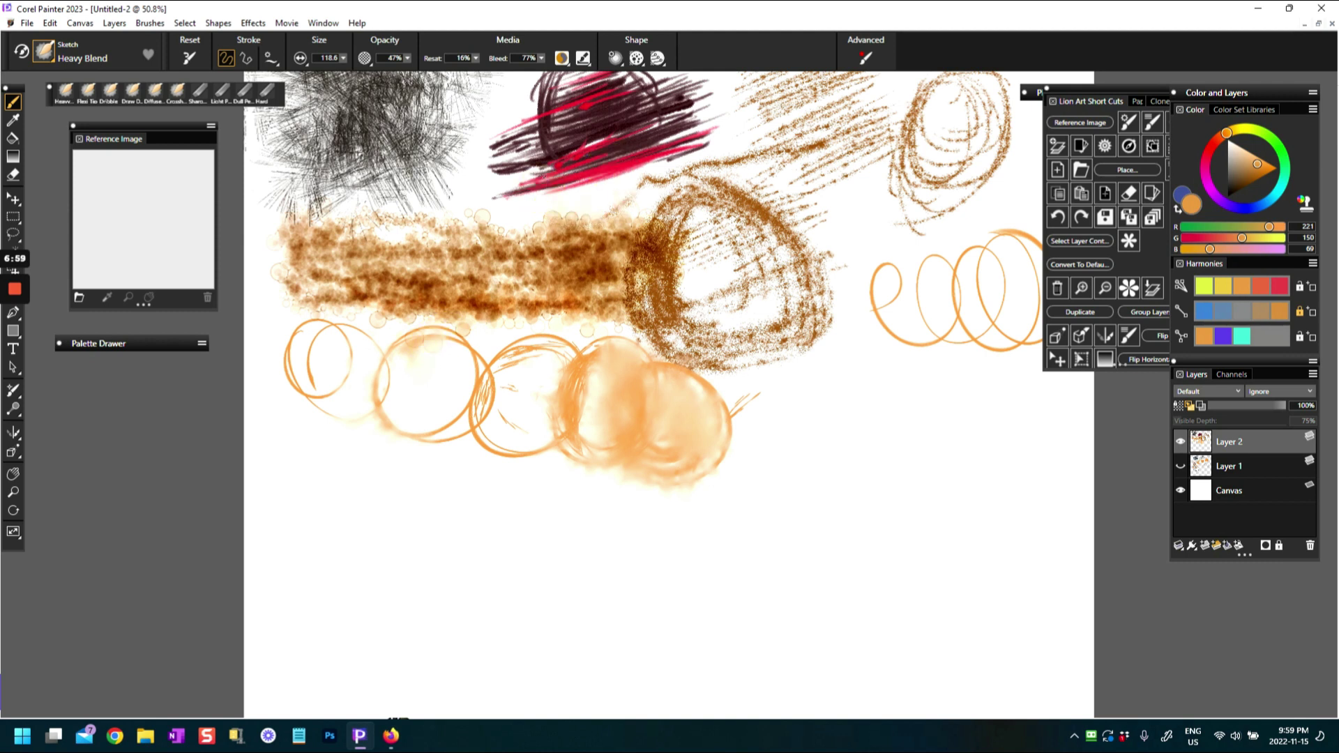
{"action": "mouse_move", "coordinate": [503, 189]}
{"action": "left_mouse_down"}
{"action": "mouse_move", "coordinate": [490, 191]}
{"action": "mouse_move", "coordinate": [526, 188]}
{"action": "left_mouse_up"}
{"action": "left_click_drag", "start_coordinate": [476, 401], "coordinate": [475, 400]}
{"action": "mouse_move", "coordinate": [718, 202]}
{"action": "left_mouse_down"}
{"action": "mouse_move", "coordinate": [693, 134]}
{"action": "mouse_move", "coordinate": [669, 150]}
{"action": "left_mouse_up"}
{"action": "left_click_drag", "start_coordinate": [669, 209], "coordinate": [641, 279]}
{"action": "mouse_move", "coordinate": [648, 335]}
{"action": "left_mouse_down"}
{"action": "mouse_move", "coordinate": [699, 299]}
{"action": "mouse_move", "coordinate": [741, 216]}
{"action": "mouse_move", "coordinate": [673, 119]}
{"action": "left_mouse_up"}
- Soften the remaining lines of the first three orange circles with Heavy Blend strokes
{"action": "mouse_move", "coordinate": [506, 358]}
{"action": "left_mouse_down"}
{"action": "mouse_move", "coordinate": [455, 420]}
{"action": "mouse_move", "coordinate": [422, 417]}
{"action": "left_mouse_up"}
{"action": "left_click_drag", "start_coordinate": [418, 338], "coordinate": [428, 336]}
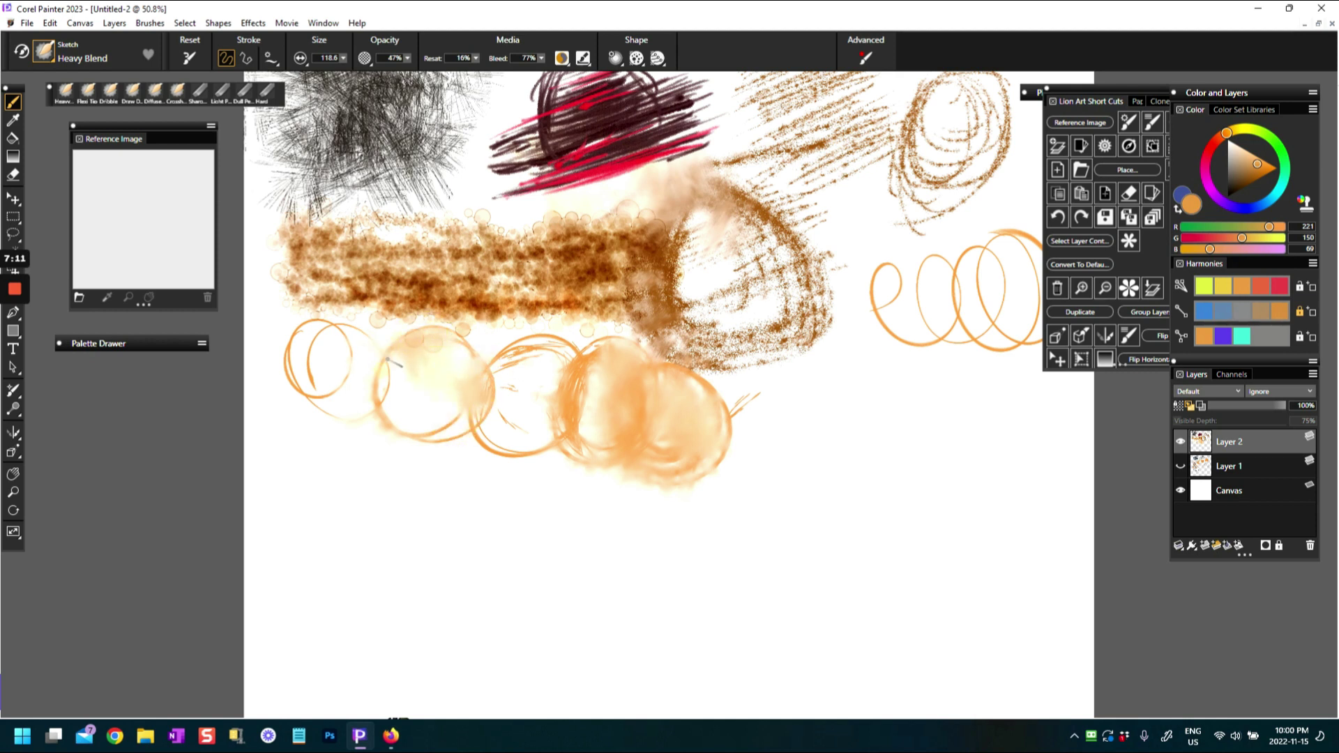
{"action": "mouse_move", "coordinate": [385, 396]}
{"action": "left_mouse_down"}
{"action": "mouse_move", "coordinate": [335, 321]}
{"action": "mouse_move", "coordinate": [340, 370]}
{"action": "left_mouse_up"}
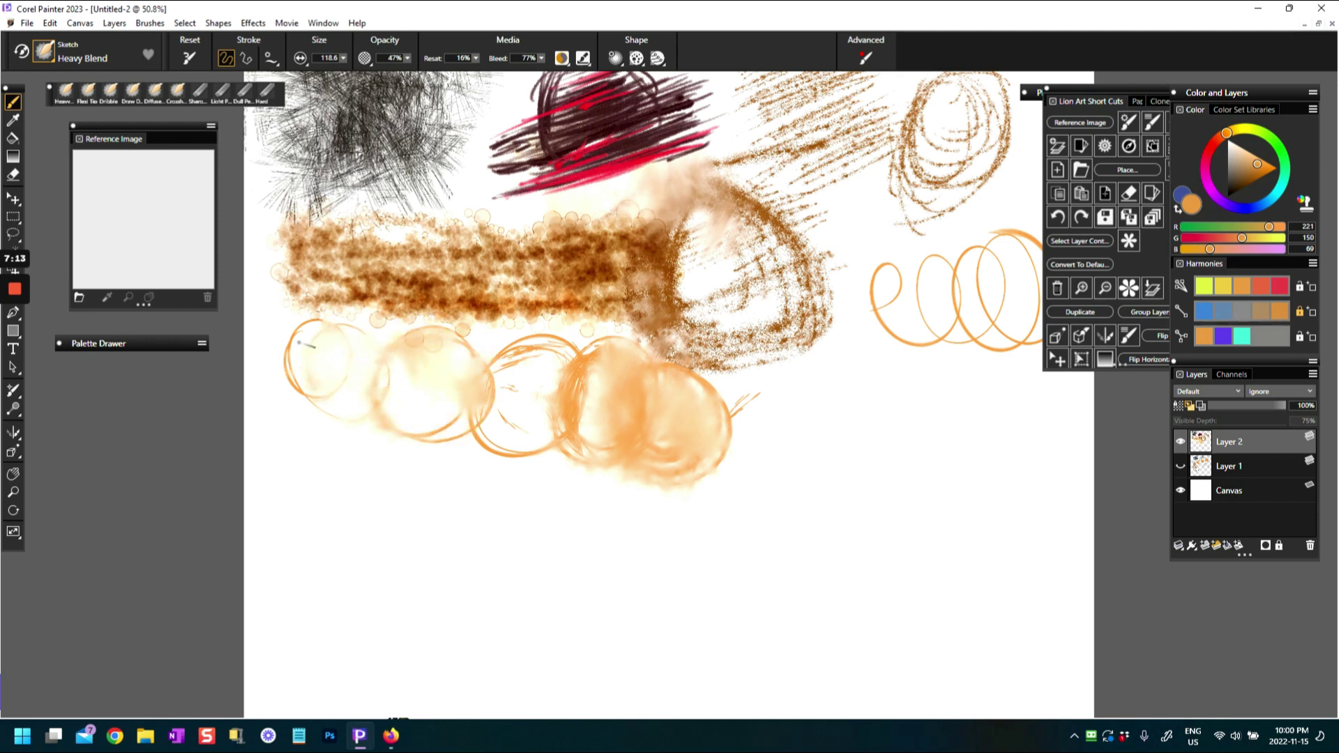
{"action": "left_click_drag", "start_coordinate": [311, 337], "coordinate": [328, 338]}
{"action": "left_click_drag", "start_coordinate": [474, 424], "coordinate": [511, 463]}
{"action": "left_click_drag", "start_coordinate": [502, 361], "coordinate": [619, 347]}
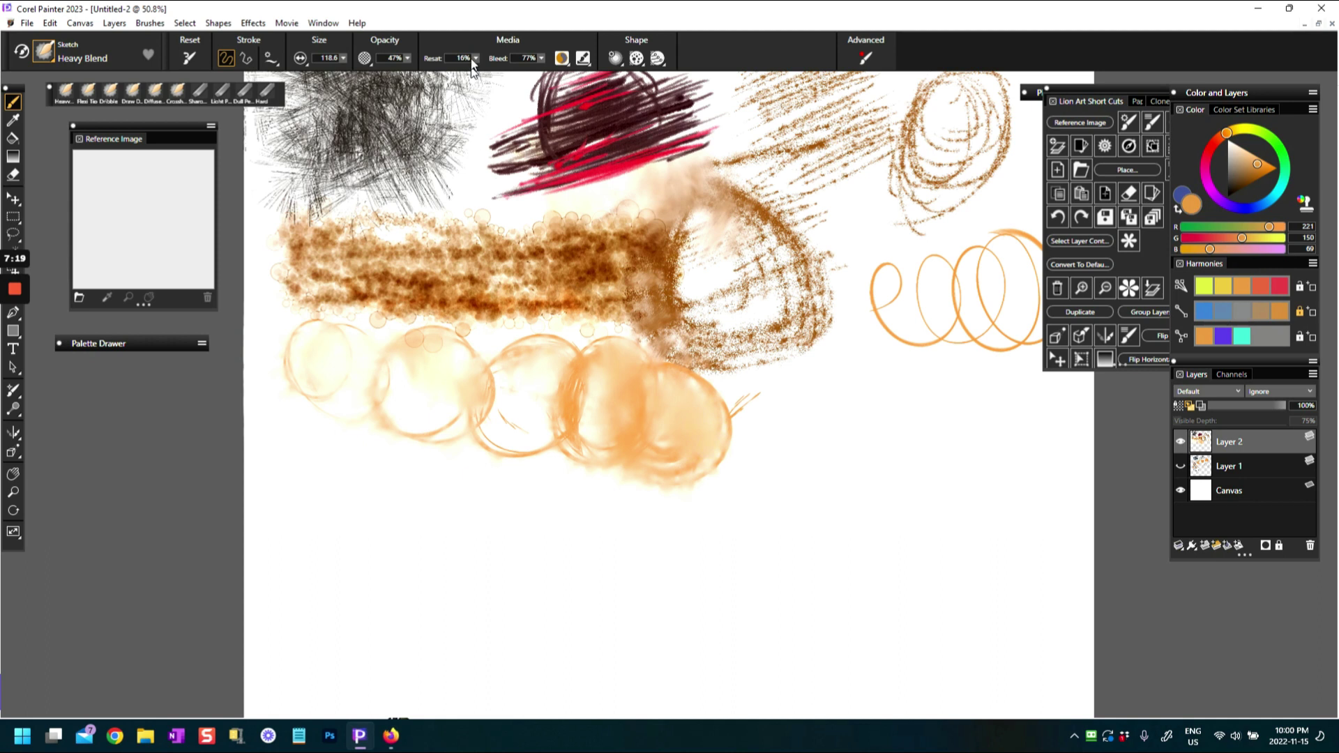
- Set the Heavy Blend brush's resaturation to 0% and blend over the right-hand circles
{"action": "left_click", "coordinate": [475, 59]}
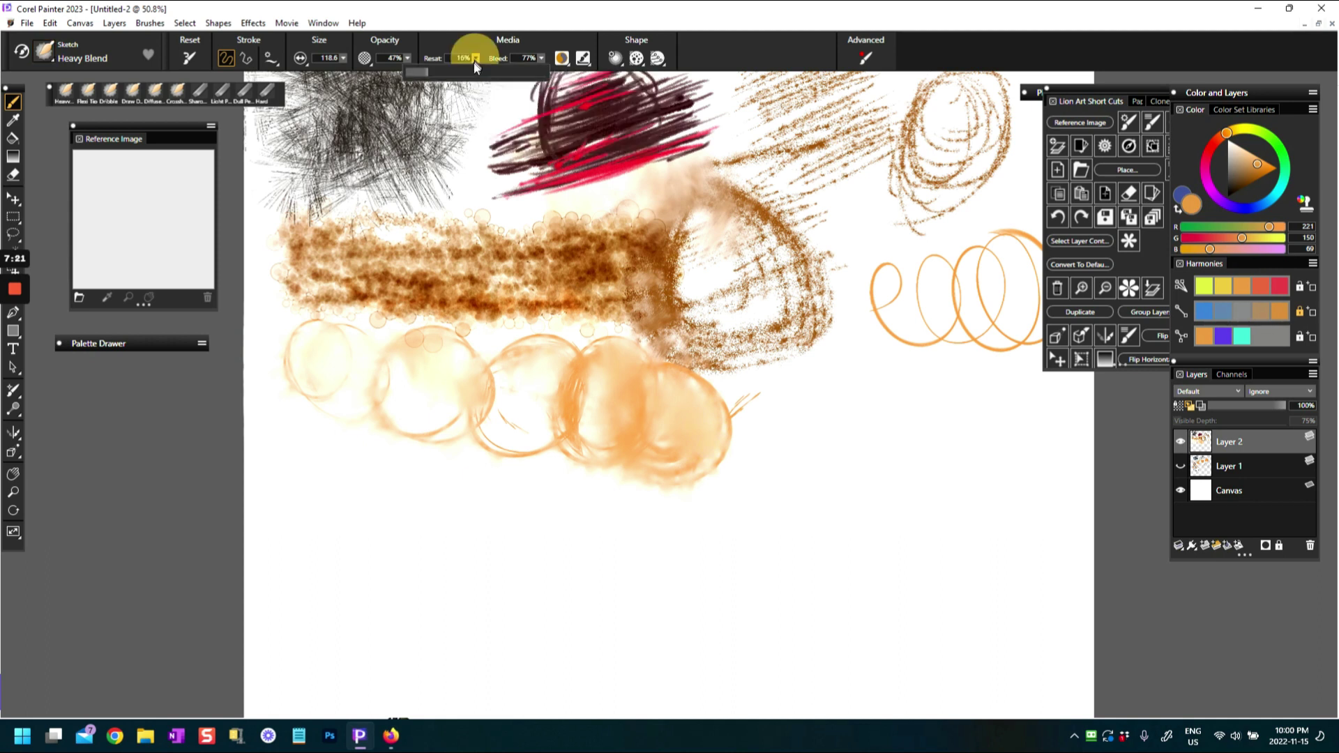
{"action": "left_click_drag", "start_coordinate": [428, 73], "coordinate": [413, 76]}
{"action": "left_click", "coordinate": [609, 344]}
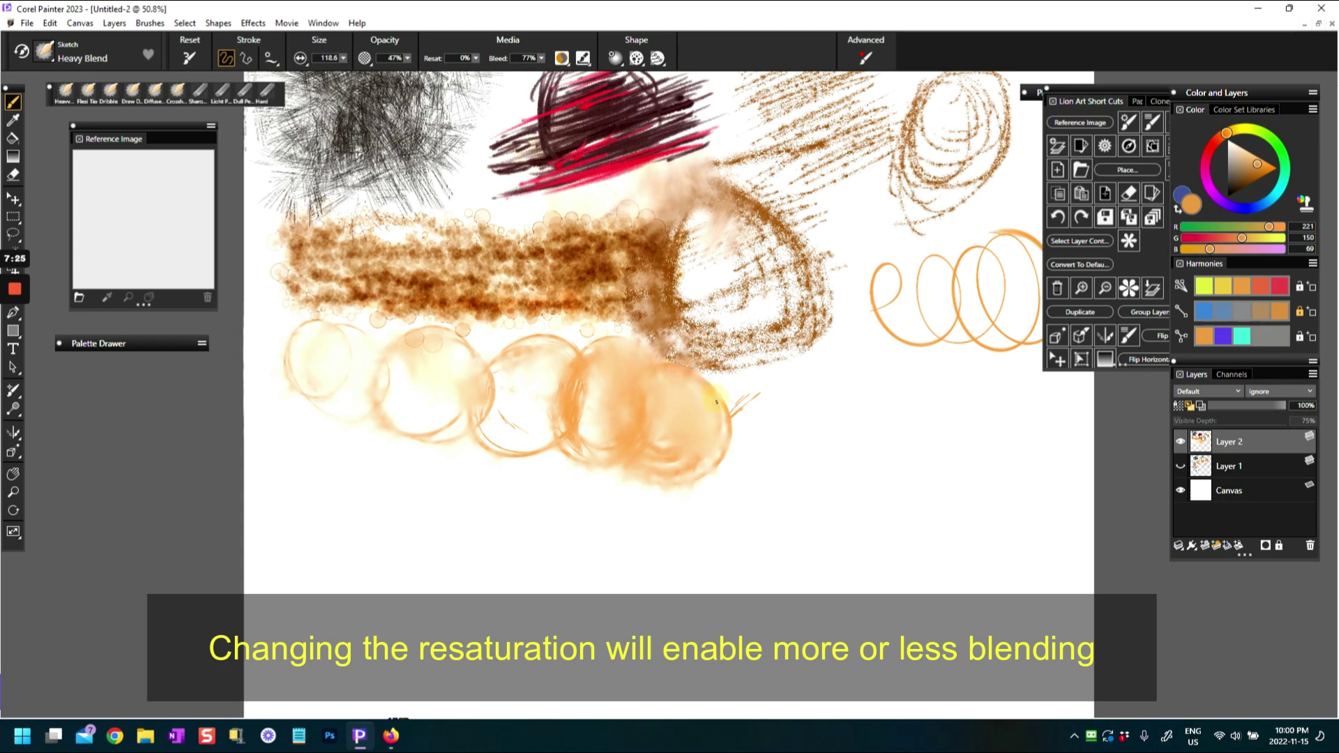
- Set the resaturation to 100% and paint a solid orange patch over the right end of the circle row
{"action": "left_click", "coordinate": [476, 56]}
{"action": "left_click_drag", "start_coordinate": [532, 73], "coordinate": [619, 80]}
{"action": "mouse_move", "coordinate": [750, 406]}
{"action": "left_mouse_down"}
{"action": "mouse_move", "coordinate": [718, 432]}
{"action": "mouse_move", "coordinate": [722, 391]}
{"action": "mouse_move", "coordinate": [748, 399]}
{"action": "mouse_move", "coordinate": [741, 383]}
{"action": "mouse_move", "coordinate": [718, 467]}
{"action": "left_mouse_up"}
{"action": "mouse_move", "coordinate": [727, 455]}
{"action": "left_mouse_down"}
{"action": "mouse_move", "coordinate": [750, 438]}
{"action": "mouse_move", "coordinate": [740, 373]}
{"action": "mouse_move", "coordinate": [764, 364]}
{"action": "mouse_move", "coordinate": [762, 334]}
{"action": "left_mouse_up"}
{"action": "left_click_drag", "start_coordinate": [704, 473], "coordinate": [673, 502]}
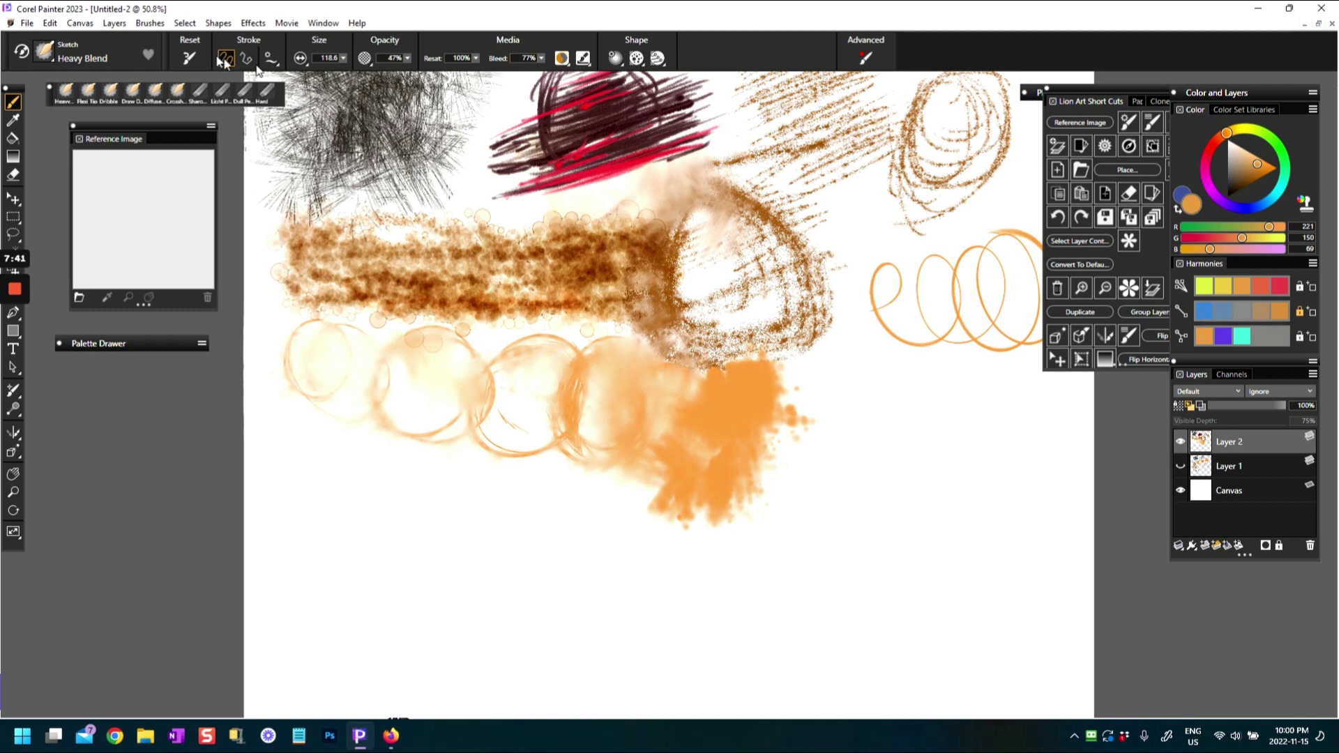
- Reset the Heavy Blend brush, soften the orange patch's right edge and smudge the thin loops beside the brown ring
{"action": "left_click", "coordinate": [187, 54]}
{"action": "mouse_move", "coordinate": [802, 424]}
{"action": "left_mouse_down"}
{"action": "mouse_move", "coordinate": [782, 465]}
{"action": "mouse_move", "coordinate": [769, 418]}
{"action": "mouse_move", "coordinate": [820, 446]}
{"action": "mouse_move", "coordinate": [795, 422]}
{"action": "left_mouse_up"}
{"action": "left_click_drag", "start_coordinate": [886, 302], "coordinate": [880, 287]}
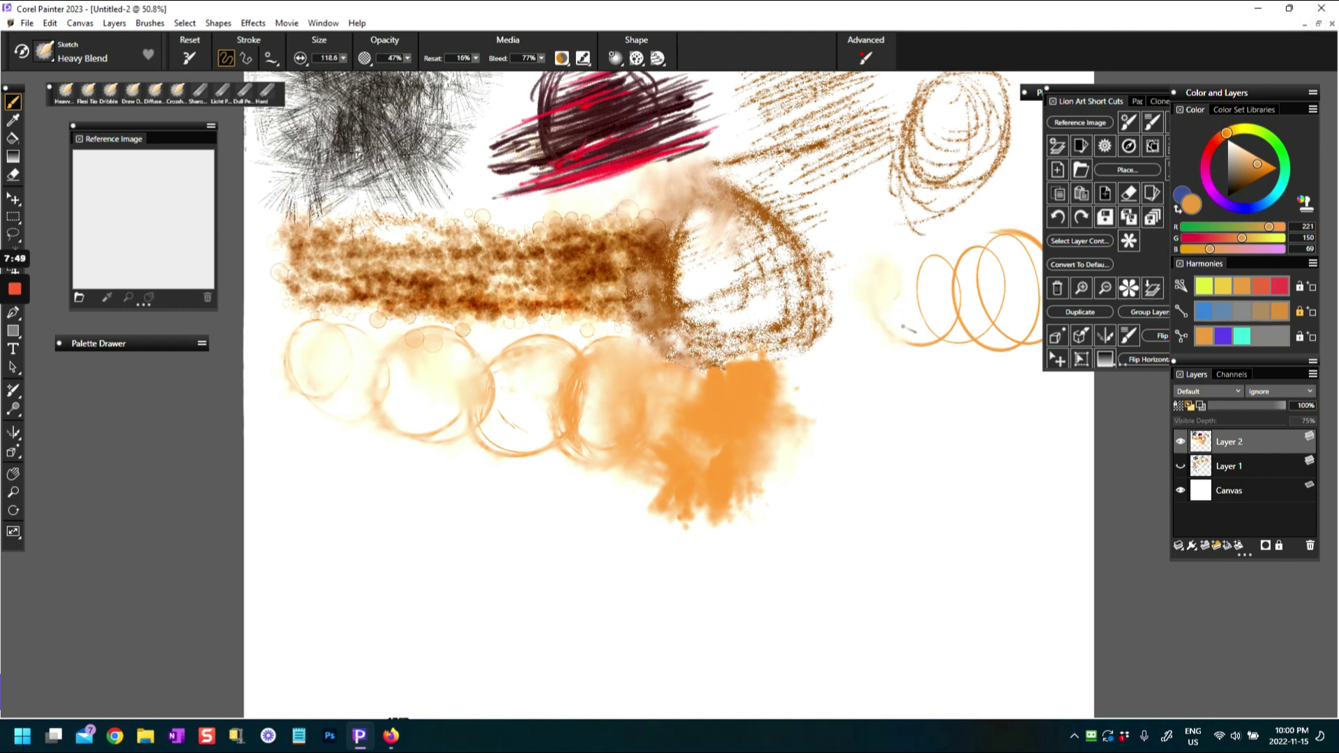
{"action": "mouse_move", "coordinate": [924, 347]}
{"action": "left_mouse_down"}
{"action": "mouse_move", "coordinate": [911, 298]}
{"action": "mouse_move", "coordinate": [944, 297]}
{"action": "mouse_move", "coordinate": [925, 260]}
{"action": "left_mouse_up"}
{"action": "left_click_drag", "start_coordinate": [965, 321], "coordinate": [993, 306]}
- Place the Lion Art Short Cuts panel separately below the Papers panel, and switch to the Mech Pen brush in the Sketch category
{"action": "left_click_drag", "start_coordinate": [1082, 100], "coordinate": [1064, 373]}
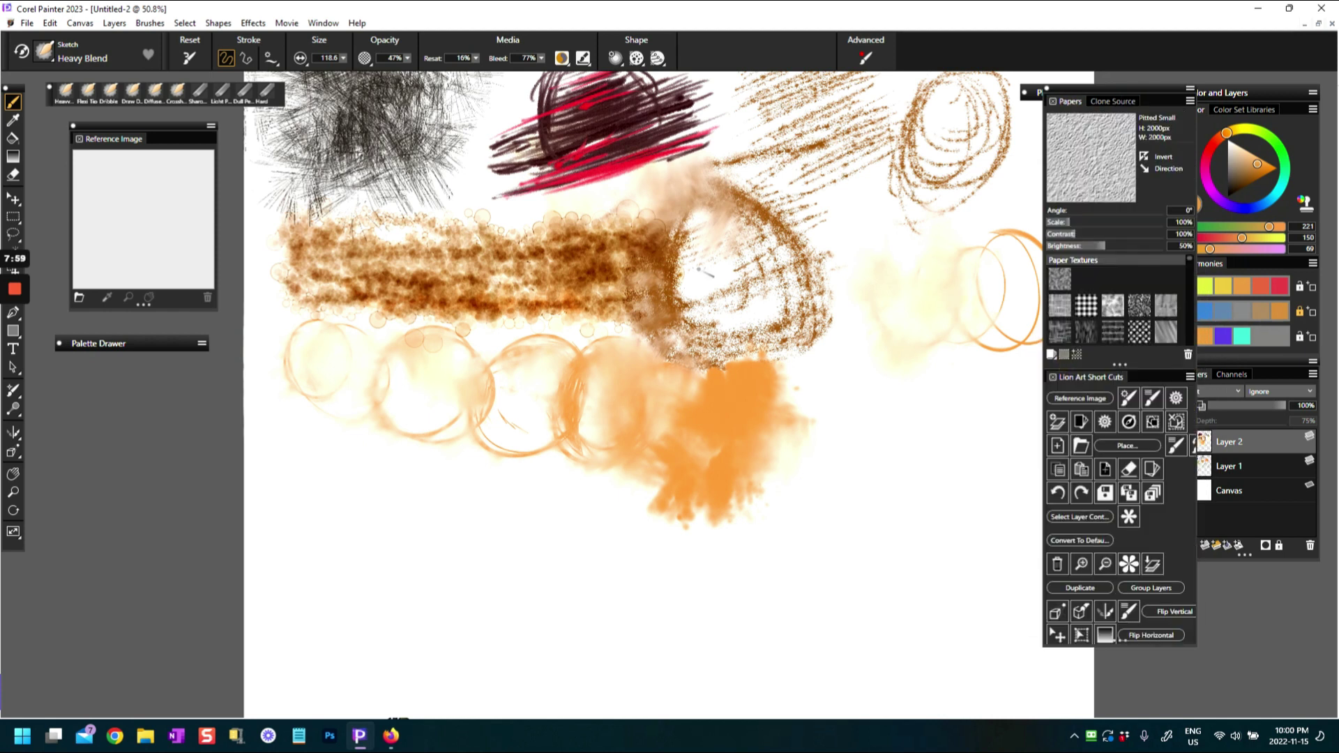
{"action": "scroll", "coordinate": [600, 417], "scroll_direction": "down", "scroll_amount": 2}
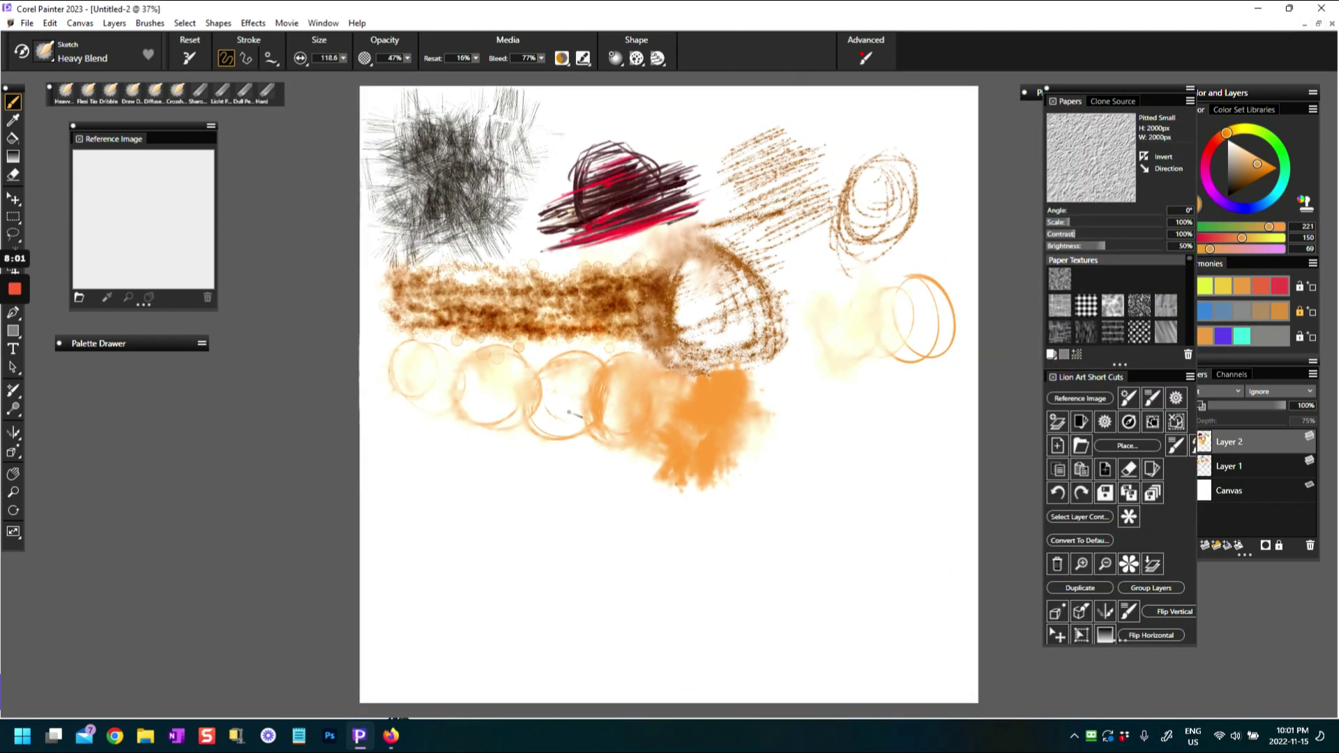
{"action": "left_click", "coordinate": [46, 51]}
{"action": "left_click", "coordinate": [160, 237]}
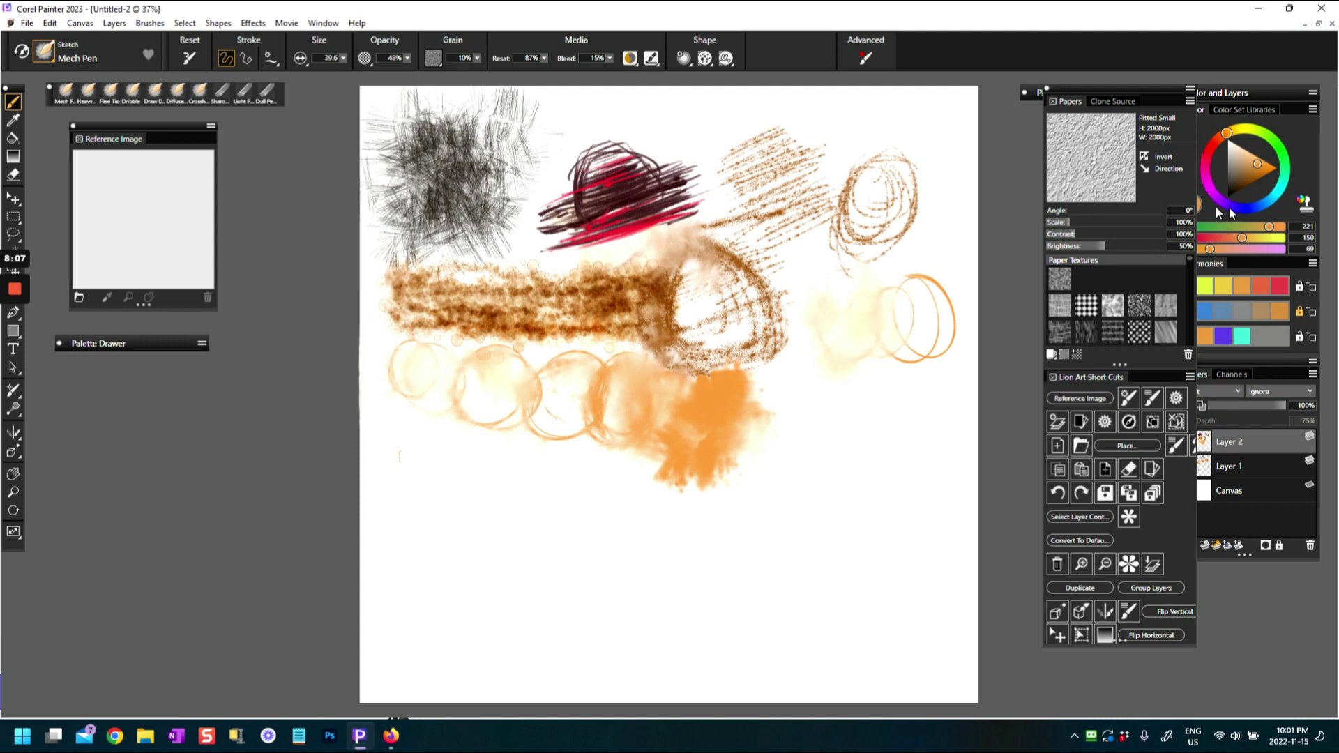
- Choose a very dark brown, reset the Mech Pen brush and sketch loose thin strokes below the left end of the orange circle row
{"action": "left_click", "coordinate": [1237, 188]}
{"action": "left_click_drag", "start_coordinate": [419, 428], "coordinate": [412, 499]}
{"action": "left_click", "coordinate": [190, 57]}
{"action": "mouse_move", "coordinate": [418, 453]}
{"action": "left_mouse_down"}
{"action": "mouse_move", "coordinate": [406, 486]}
{"action": "mouse_move", "coordinate": [412, 473]}
{"action": "left_mouse_up"}
{"action": "left_click_drag", "start_coordinate": [438, 440], "coordinate": [418, 456]}
{"action": "left_click", "coordinate": [412, 478]}
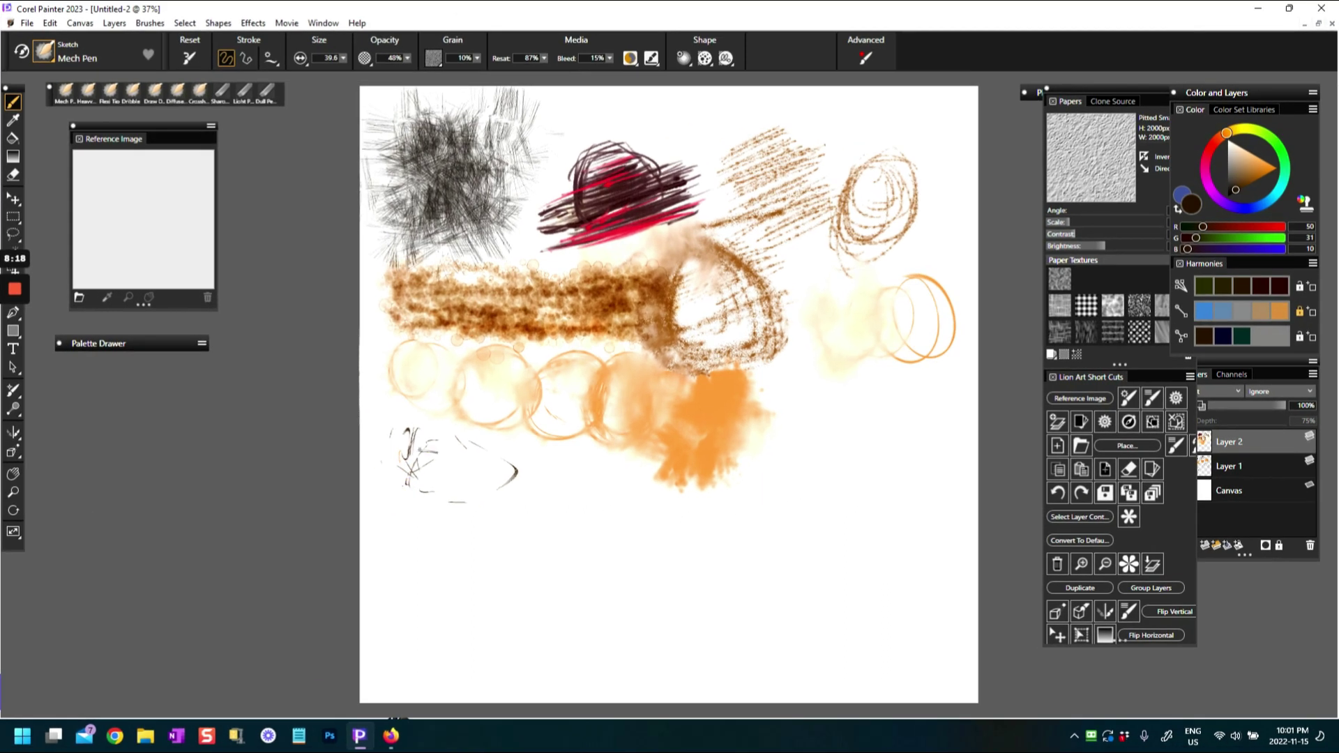
{"action": "left_click_drag", "start_coordinate": [433, 437], "coordinate": [467, 433]}
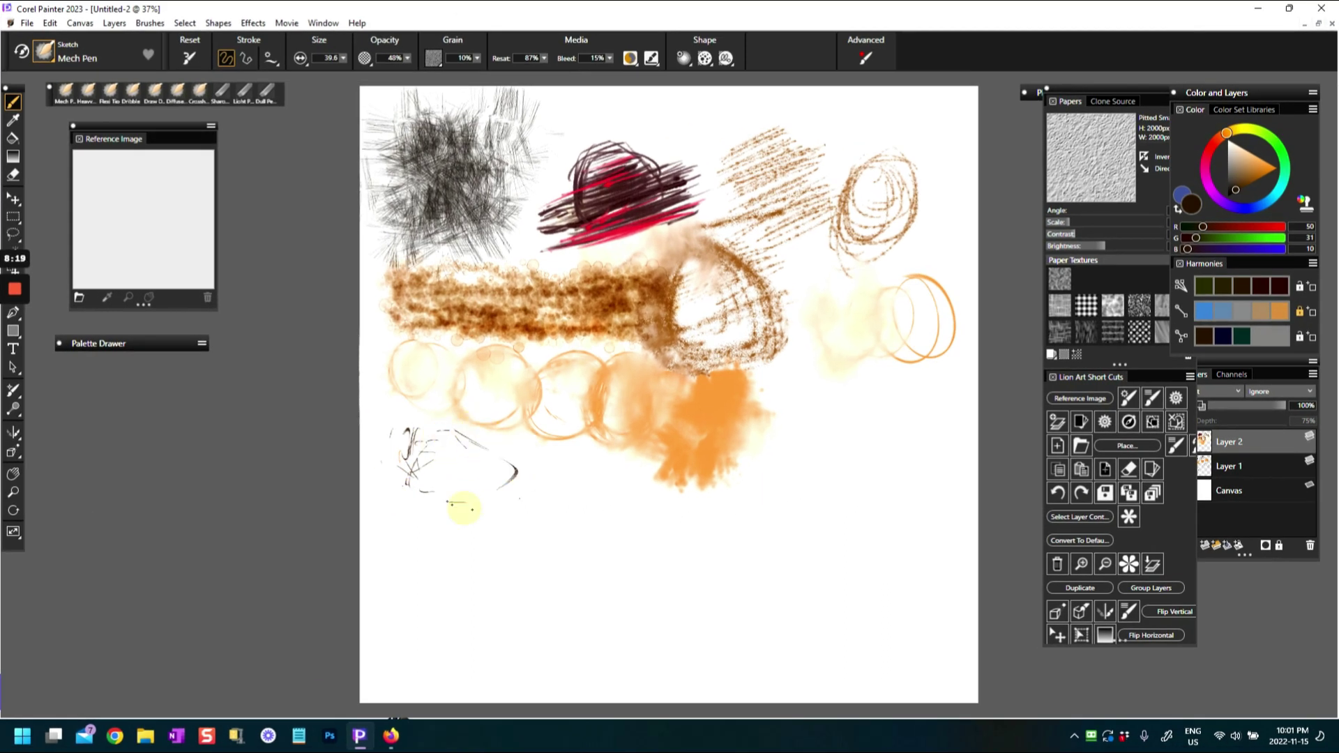
{"action": "left_click_drag", "start_coordinate": [488, 497], "coordinate": [517, 492]}
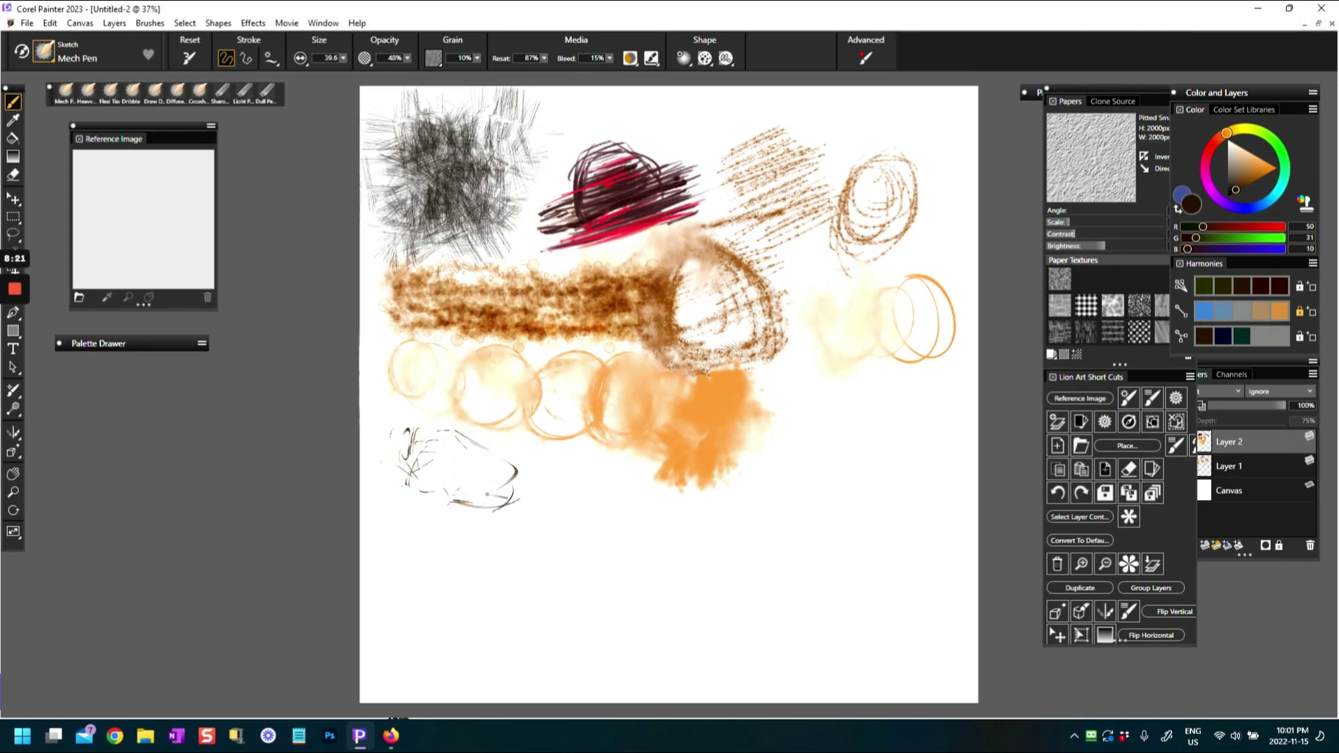
- Set the Mech Pen's grain to 18% and lower its resaturation
{"action": "left_click", "coordinate": [477, 58]}
{"action": "left_click_drag", "start_coordinate": [417, 71], "coordinate": [428, 70]}
{"action": "left_click", "coordinate": [546, 57]}
{"action": "left_click", "coordinate": [547, 70]}
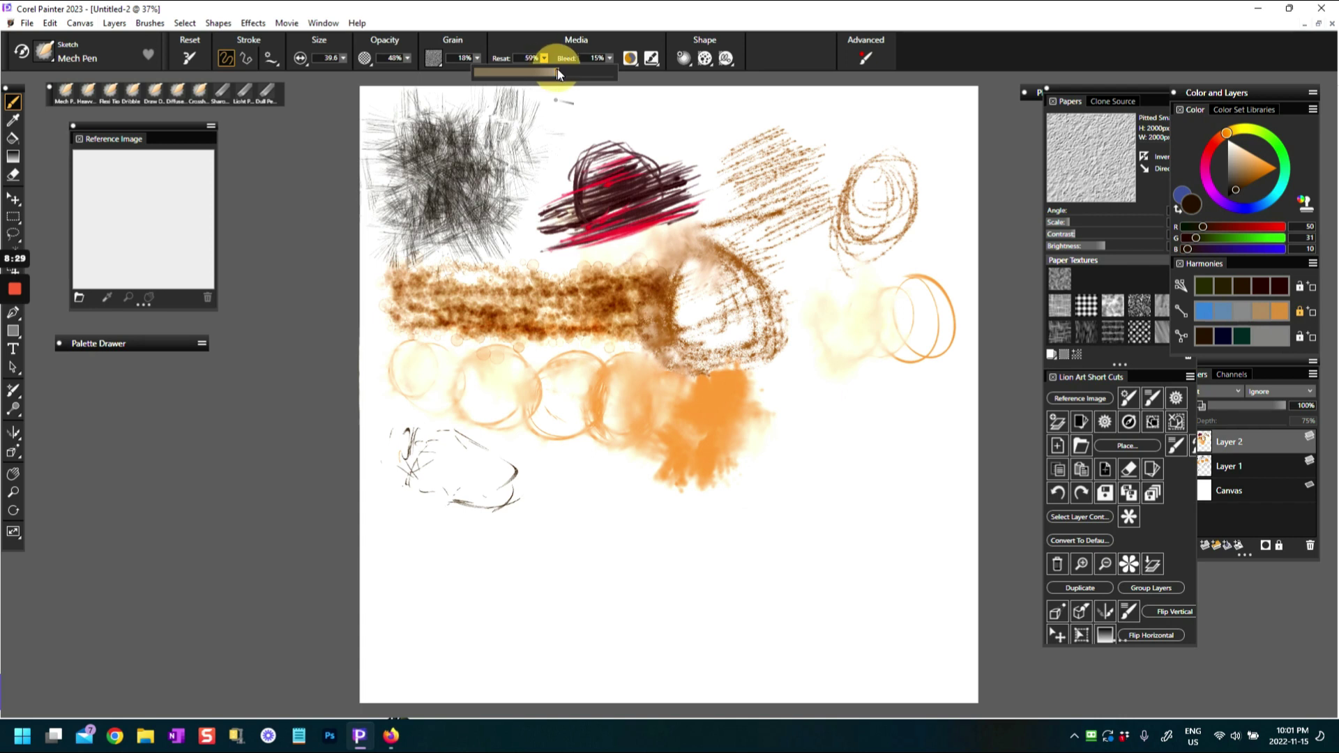
{"action": "left_click_drag", "start_coordinate": [573, 74], "coordinate": [570, 74]}
- Scribble dense dark curved strokes over the thin outline to build up a tangled oval
{"action": "left_click_drag", "start_coordinate": [481, 496], "coordinate": [493, 497]}
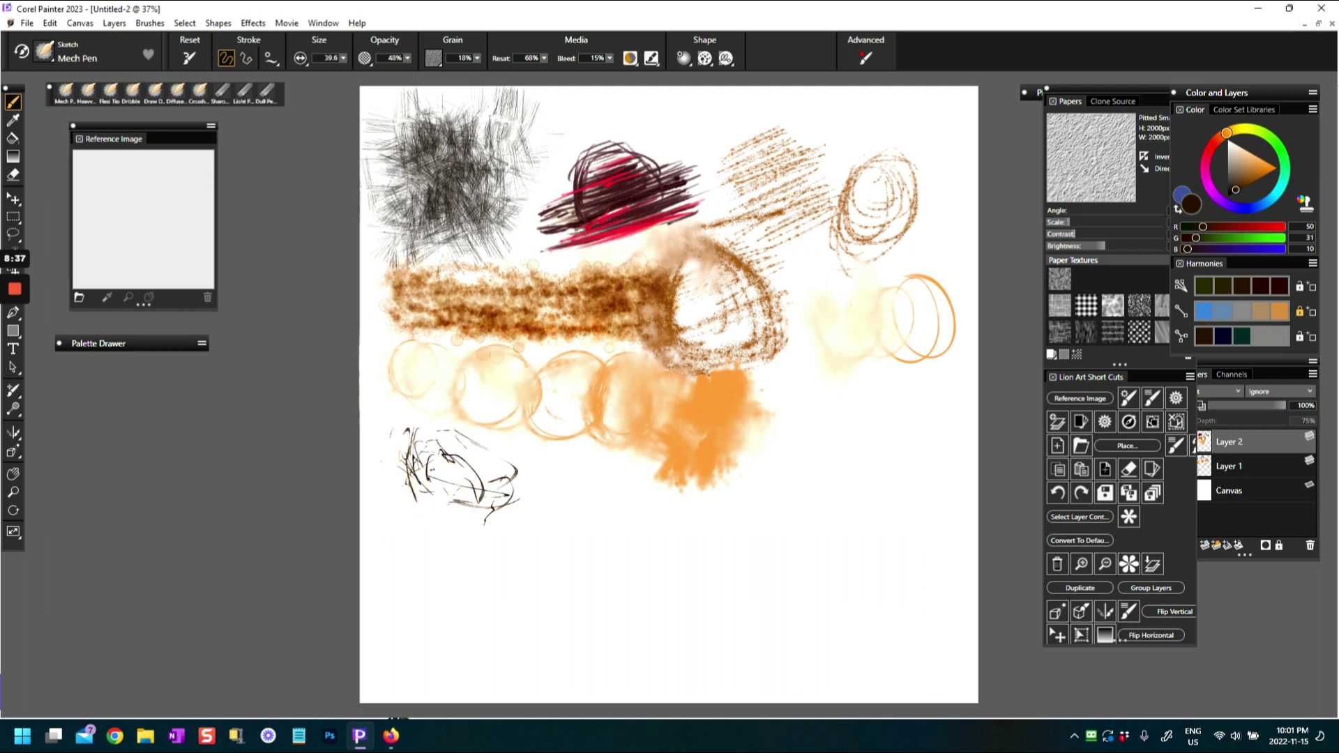
{"action": "left_click_drag", "start_coordinate": [449, 457], "coordinate": [451, 449]}
{"action": "mouse_move", "coordinate": [536, 472]}
{"action": "left_mouse_down"}
{"action": "mouse_move", "coordinate": [516, 506]}
{"action": "mouse_move", "coordinate": [516, 482]}
{"action": "mouse_move", "coordinate": [420, 475]}
{"action": "mouse_move", "coordinate": [470, 478]}
{"action": "mouse_move", "coordinate": [417, 463]}
{"action": "mouse_move", "coordinate": [525, 469]}
{"action": "left_mouse_up"}
{"action": "left_click_drag", "start_coordinate": [407, 441], "coordinate": [444, 545]}
{"action": "mouse_move", "coordinate": [450, 422]}
{"action": "left_mouse_down"}
{"action": "mouse_move", "coordinate": [499, 495]}
{"action": "mouse_move", "coordinate": [427, 419]}
{"action": "mouse_move", "coordinate": [485, 457]}
{"action": "left_mouse_up"}
{"action": "left_click_drag", "start_coordinate": [513, 516], "coordinate": [456, 522]}
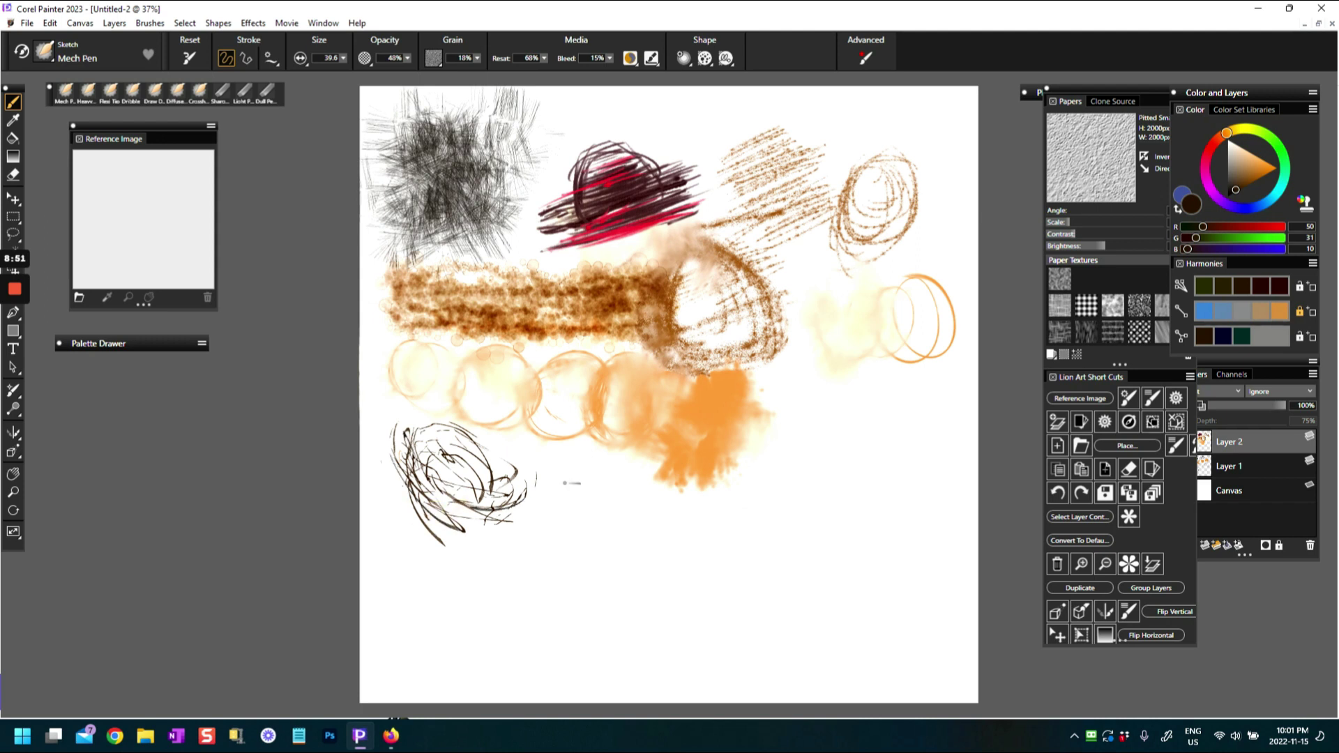
- Sketch a second slanted oval of dark Mech Pen strokes to the right of the first scribble
{"action": "left_click_drag", "start_coordinate": [580, 479], "coordinate": [576, 512]}
{"action": "mouse_move", "coordinate": [579, 473]}
{"action": "left_mouse_down"}
{"action": "mouse_move", "coordinate": [564, 503]}
{"action": "mouse_move", "coordinate": [663, 539]}
{"action": "left_mouse_up"}
{"action": "mouse_move", "coordinate": [577, 496]}
{"action": "left_mouse_down"}
{"action": "mouse_move", "coordinate": [592, 536]}
{"action": "mouse_move", "coordinate": [620, 530]}
{"action": "left_mouse_up"}
{"action": "left_click_drag", "start_coordinate": [603, 474], "coordinate": [659, 555]}
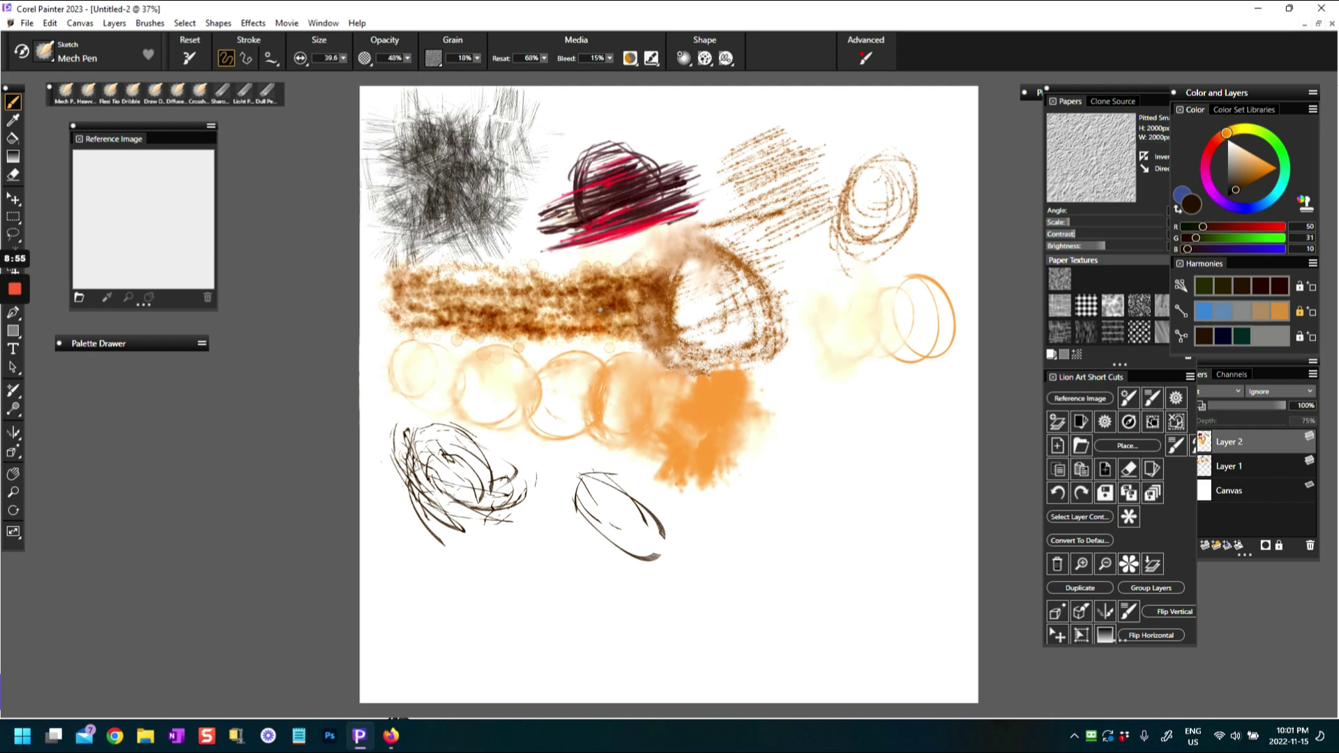
{"action": "mouse_move", "coordinate": [570, 495]}
{"action": "left_mouse_down"}
{"action": "mouse_move", "coordinate": [627, 533]}
{"action": "mouse_move", "coordinate": [623, 503]}
{"action": "mouse_move", "coordinate": [617, 518]}
{"action": "mouse_move", "coordinate": [652, 541]}
{"action": "left_mouse_up"}
{"action": "left_click_drag", "start_coordinate": [559, 481], "coordinate": [642, 546]}
{"action": "mouse_move", "coordinate": [568, 454]}
{"action": "left_mouse_down"}
{"action": "mouse_move", "coordinate": [632, 481]}
{"action": "mouse_move", "coordinate": [637, 524]}
{"action": "mouse_move", "coordinate": [627, 502]}
{"action": "mouse_move", "coordinate": [651, 501]}
{"action": "mouse_move", "coordinate": [580, 507]}
{"action": "mouse_move", "coordinate": [645, 582]}
{"action": "left_mouse_up"}
- Switch to an orange-brown, add strokes over the second dark oval and draw small loops to its right
{"action": "left_click", "coordinate": [1256, 170]}
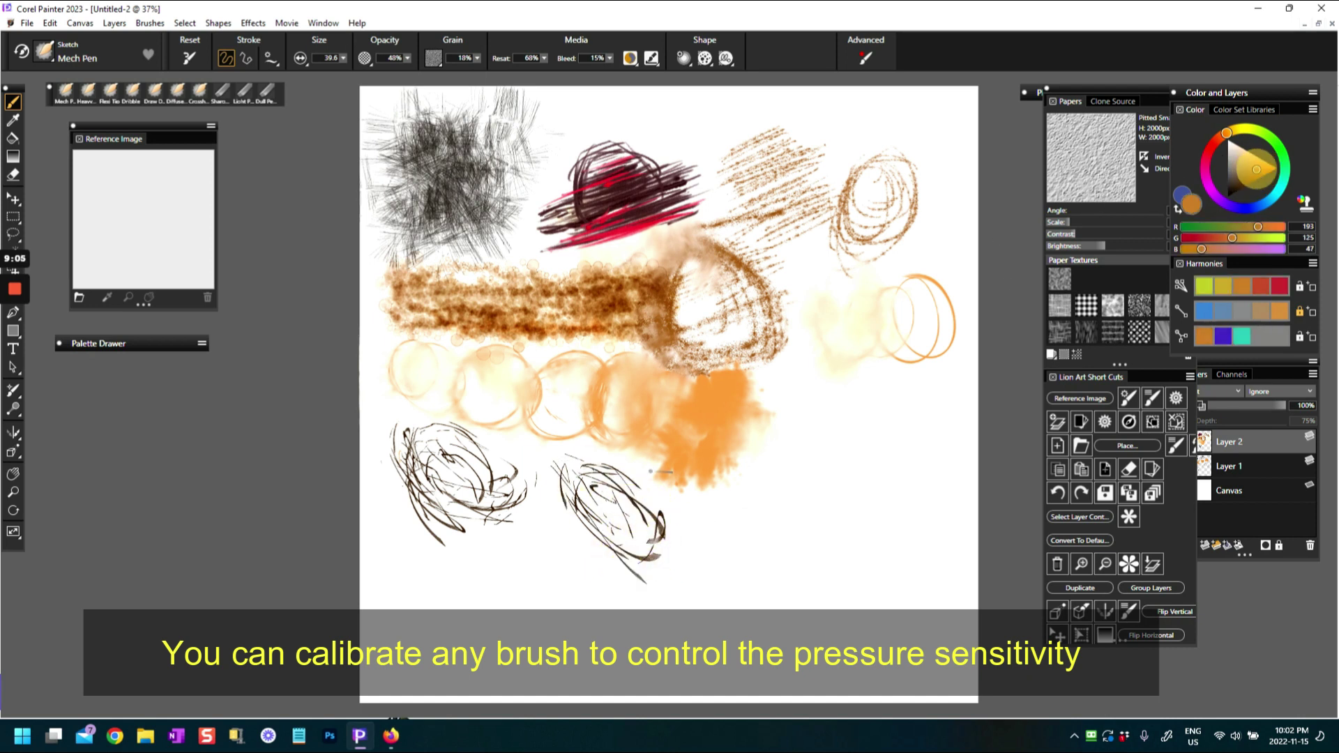
{"action": "mouse_move", "coordinate": [594, 484]}
{"action": "left_mouse_down"}
{"action": "mouse_move", "coordinate": [622, 551]}
{"action": "mouse_move", "coordinate": [638, 517]}
{"action": "left_mouse_up"}
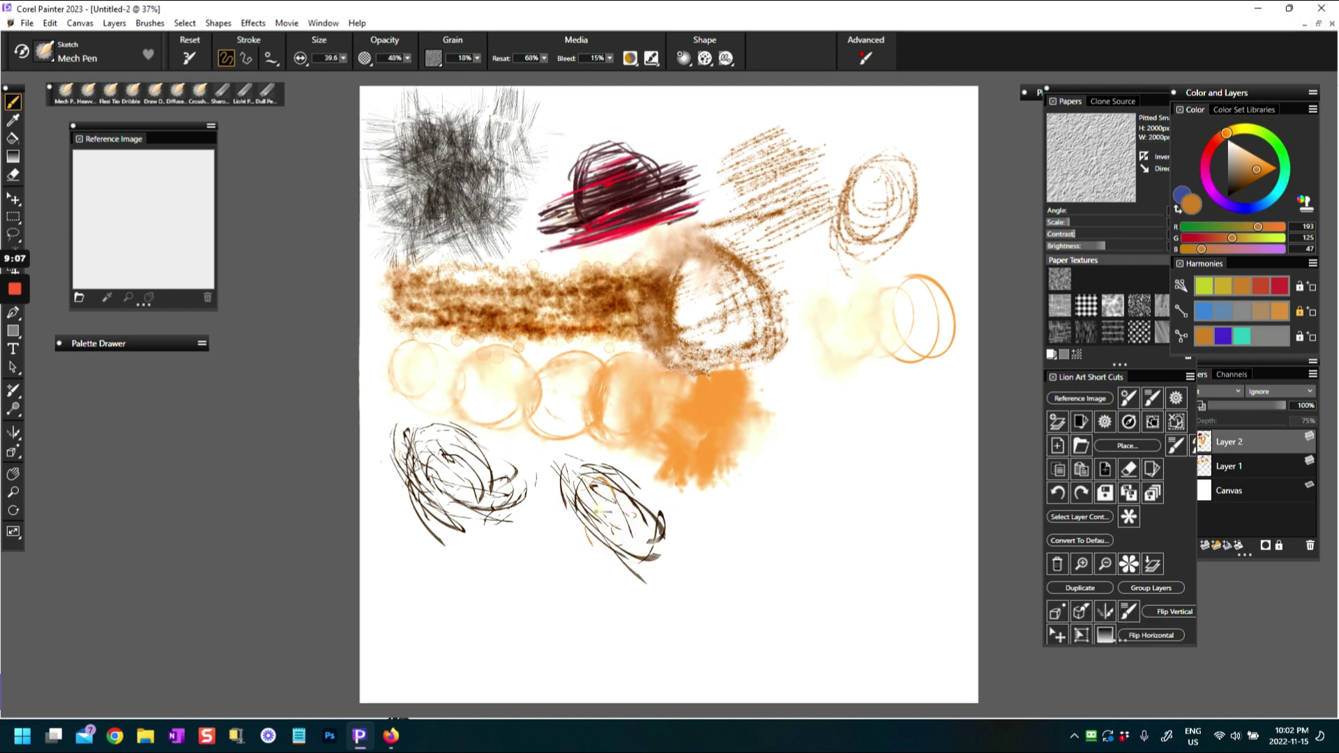
{"action": "left_click_drag", "start_coordinate": [512, 475], "coordinate": [481, 502]}
{"action": "mouse_move", "coordinate": [589, 482]}
{"action": "left_mouse_down"}
{"action": "mouse_move", "coordinate": [644, 532]}
{"action": "mouse_move", "coordinate": [667, 498]}
{"action": "mouse_move", "coordinate": [741, 525]}
{"action": "mouse_move", "coordinate": [734, 502]}
{"action": "mouse_move", "coordinate": [739, 541]}
{"action": "mouse_move", "coordinate": [666, 501]}
{"action": "mouse_move", "coordinate": [716, 520]}
{"action": "mouse_move", "coordinate": [682, 534]}
{"action": "left_mouse_up"}
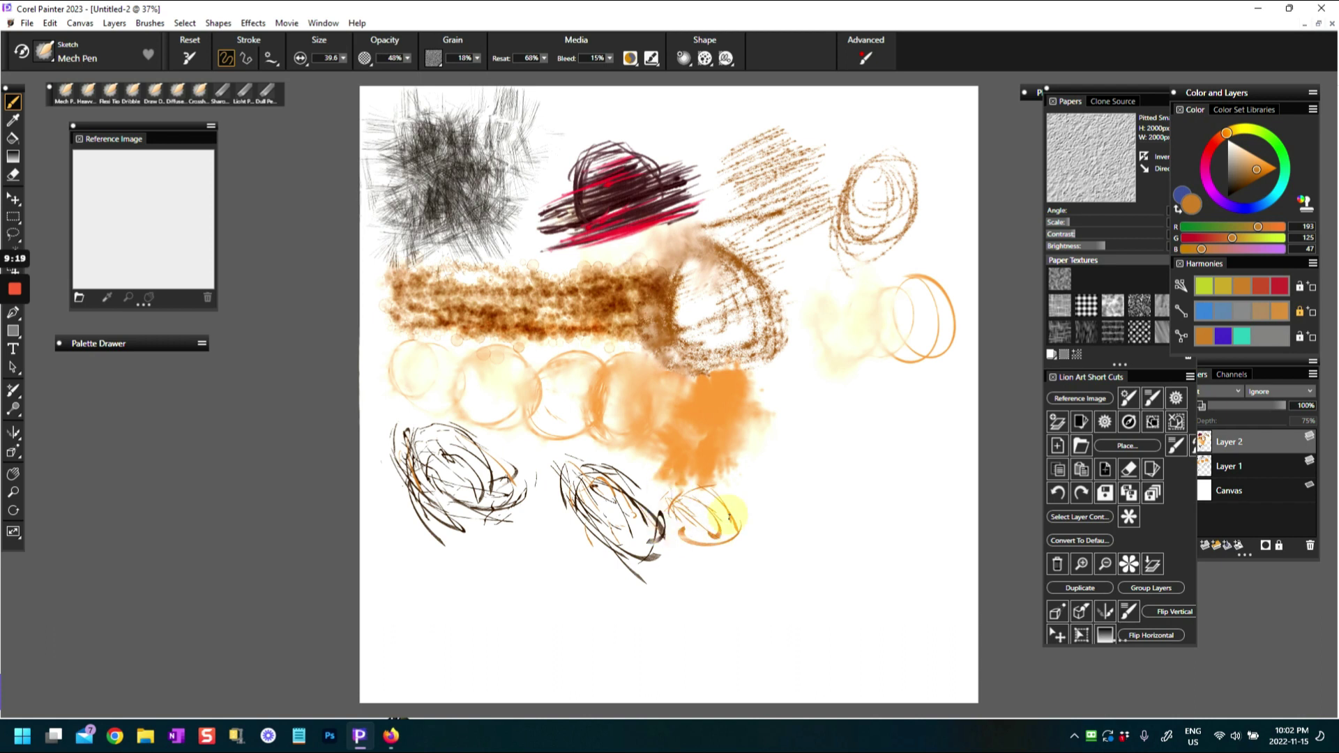
- Choose the Canvas 02 paper as grain and extend the orange-brown loops up and to the right below the orange patch
{"action": "left_click", "coordinate": [433, 59]}
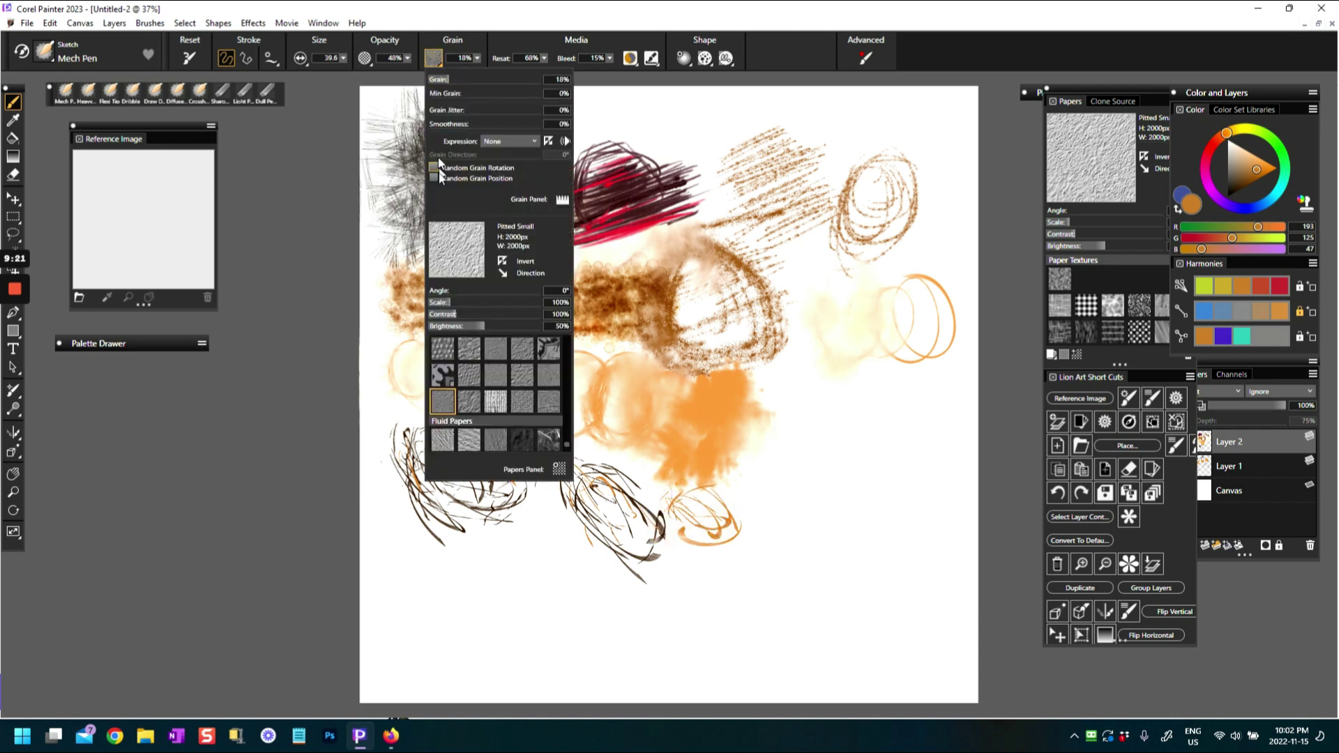
{"action": "left_click", "coordinate": [448, 349]}
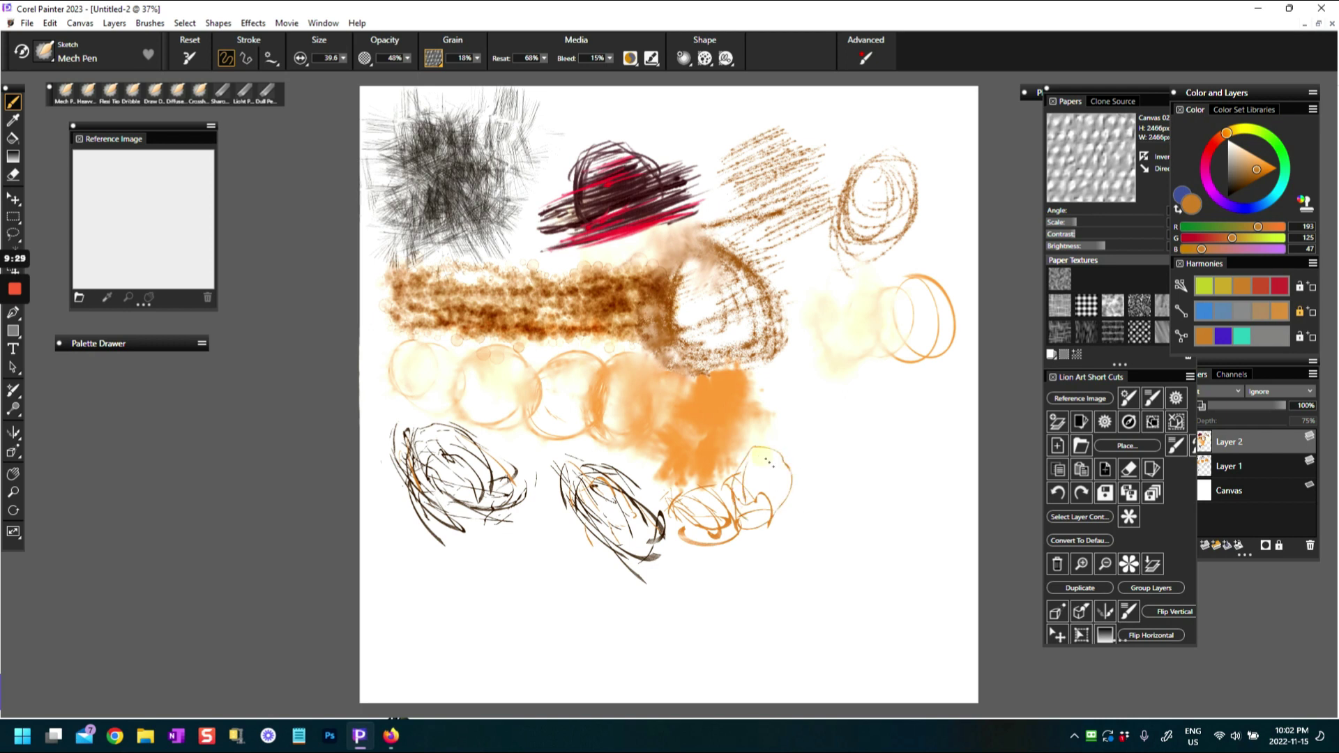
{"action": "mouse_move", "coordinate": [672, 520]}
{"action": "left_mouse_down"}
{"action": "mouse_move", "coordinate": [697, 488]}
{"action": "mouse_move", "coordinate": [717, 509]}
{"action": "mouse_move", "coordinate": [747, 478]}
{"action": "mouse_move", "coordinate": [763, 495]}
{"action": "left_mouse_up"}
{"action": "left_click", "coordinate": [589, 488]}
{"action": "mouse_move", "coordinate": [589, 488]}
{"action": "left_mouse_down"}
{"action": "mouse_move", "coordinate": [644, 544]}
{"action": "mouse_move", "coordinate": [602, 522]}
{"action": "mouse_move", "coordinate": [636, 541]}
{"action": "left_mouse_up"}
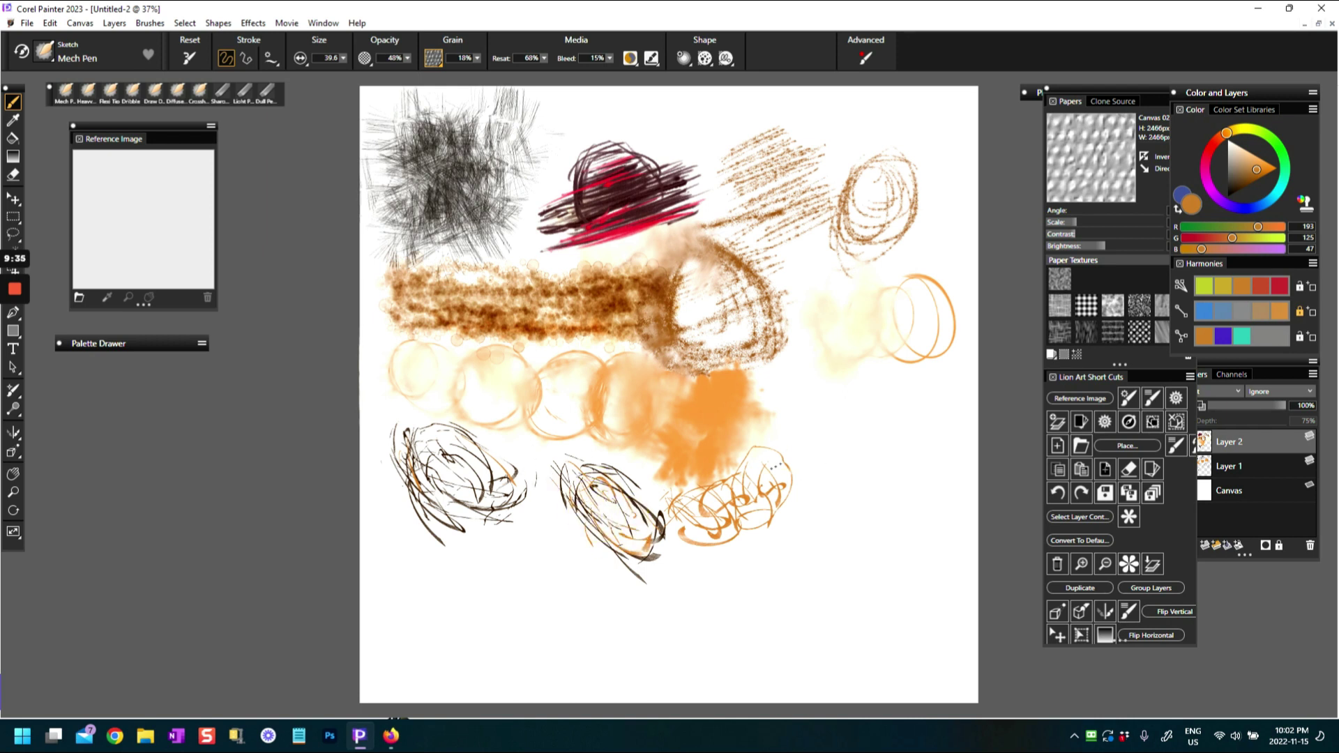
{"action": "mouse_move", "coordinate": [790, 428]}
{"action": "left_mouse_down"}
{"action": "mouse_move", "coordinate": [778, 439]}
{"action": "mouse_move", "coordinate": [818, 415]}
{"action": "mouse_move", "coordinate": [765, 485]}
{"action": "left_mouse_up"}
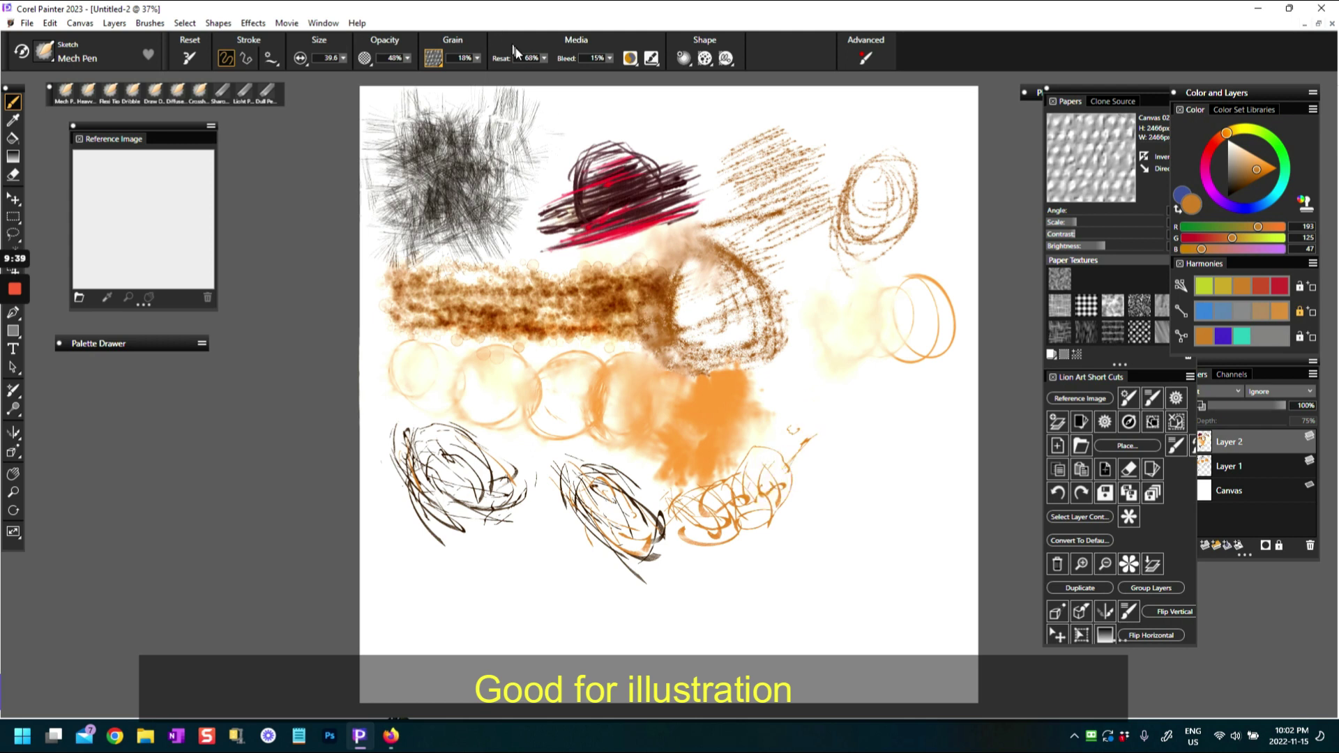
- Set the Mech Pen's resaturation to 11% and test faint strokes around and below the orange-brown loops
{"action": "left_click", "coordinate": [508, 73]}
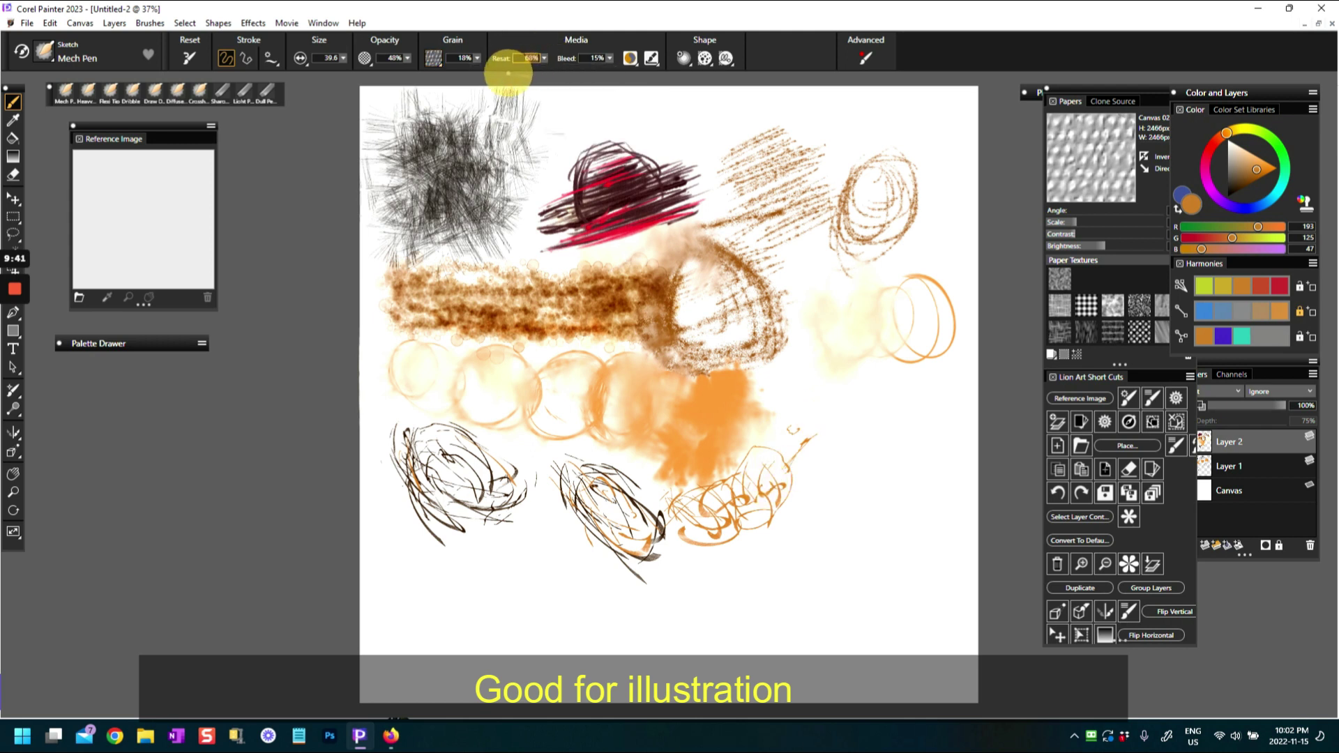
{"action": "mouse_move", "coordinate": [543, 57]}
{"action": "left_mouse_down"}
{"action": "mouse_move", "coordinate": [542, 69]}
{"action": "mouse_move", "coordinate": [491, 78]}
{"action": "left_mouse_up"}
{"action": "left_click_drag", "start_coordinate": [774, 448], "coordinate": [784, 427]}
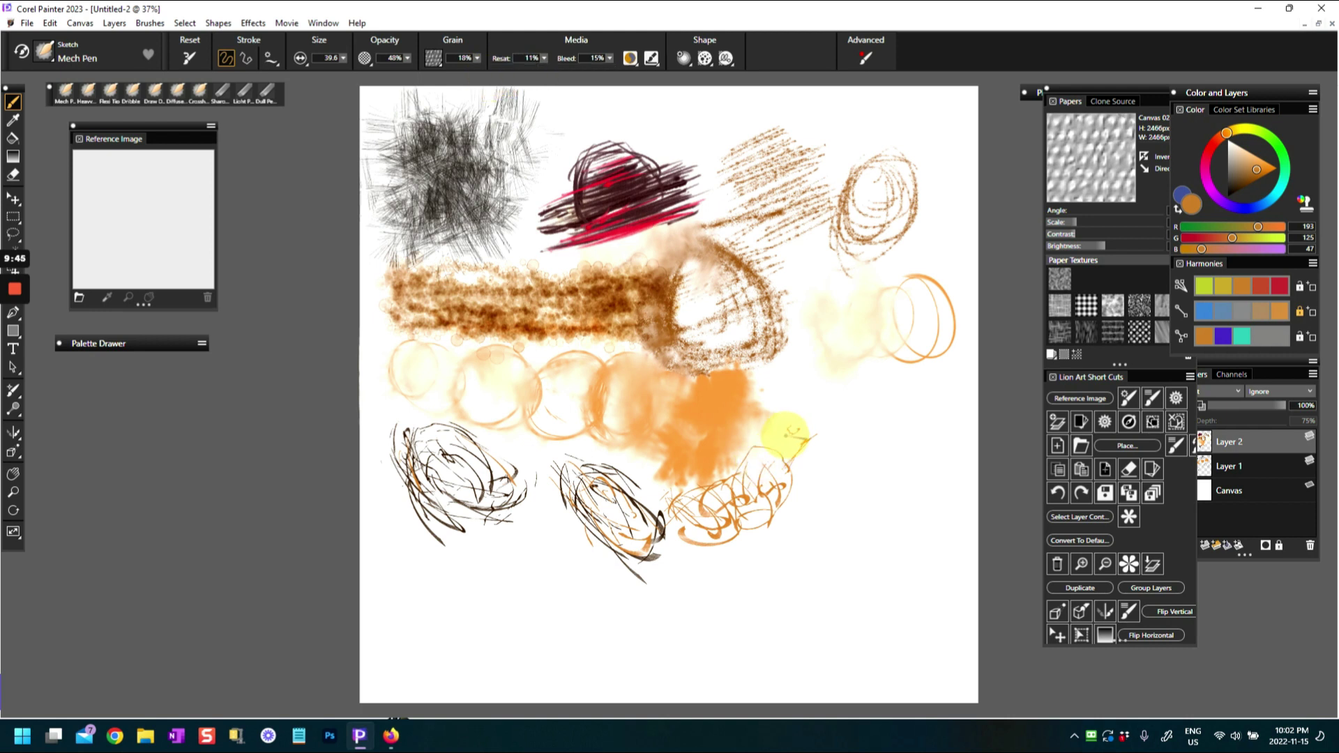
{"action": "left_click", "coordinate": [815, 458]}
{"action": "left_click_drag", "start_coordinate": [789, 495], "coordinate": [822, 475]}
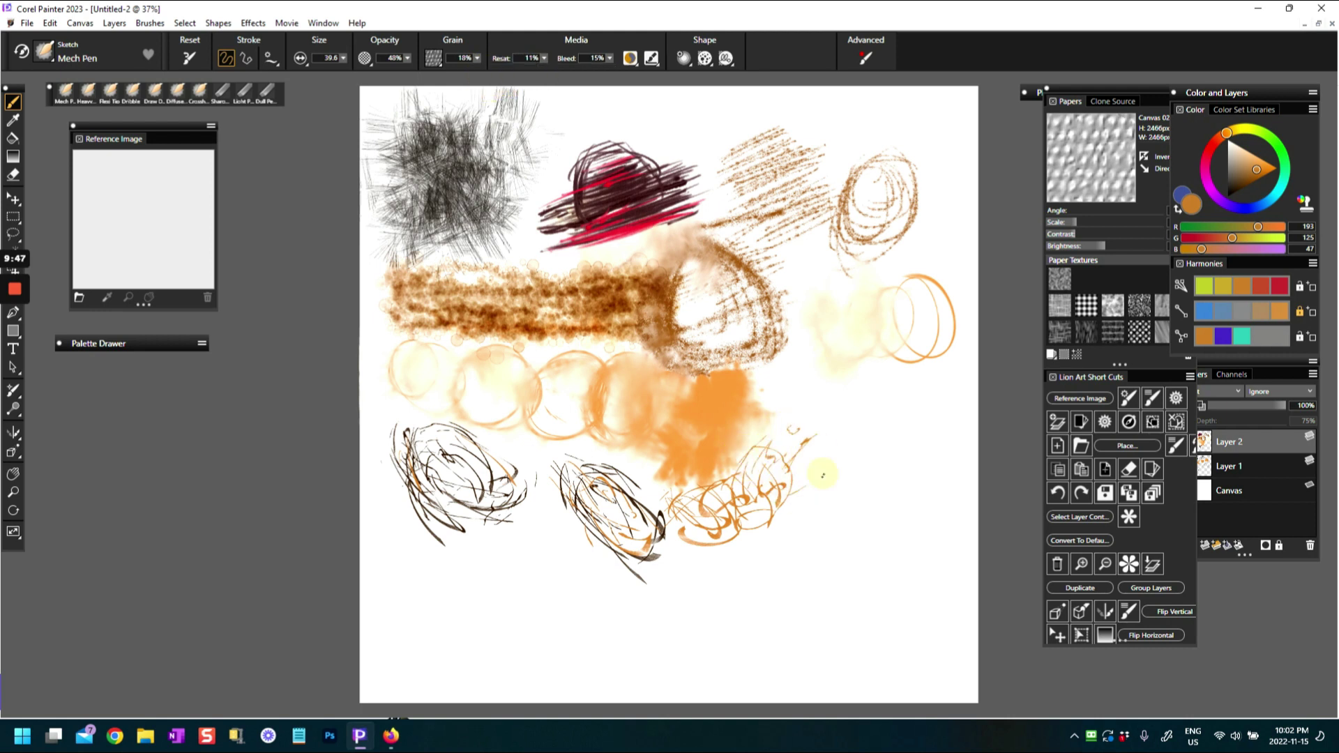
{"action": "left_click_drag", "start_coordinate": [722, 565], "coordinate": [794, 526]}
{"action": "left_click_drag", "start_coordinate": [741, 491], "coordinate": [626, 502]}
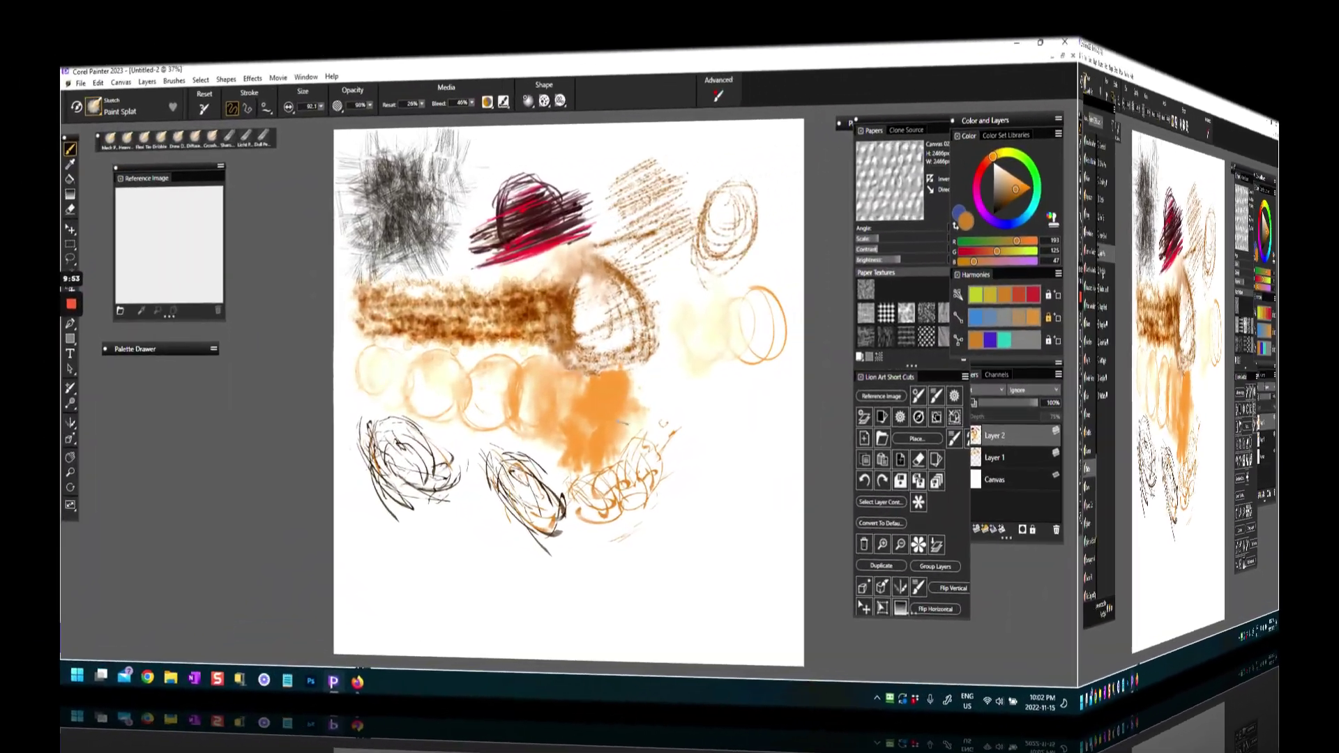
- Switch to the Paint Splat brush in the Sketch category and scatter orange-brown splats to the right of the orange patch
{"action": "mouse_move", "coordinate": [785, 439]}
{"action": "left_mouse_down"}
{"action": "mouse_move", "coordinate": [821, 414]}
{"action": "mouse_move", "coordinate": [764, 376]}
{"action": "mouse_move", "coordinate": [862, 425]}
{"action": "mouse_move", "coordinate": [843, 455]}
{"action": "mouse_move", "coordinate": [882, 472]}
{"action": "mouse_move", "coordinate": [872, 433]}
{"action": "left_mouse_up"}
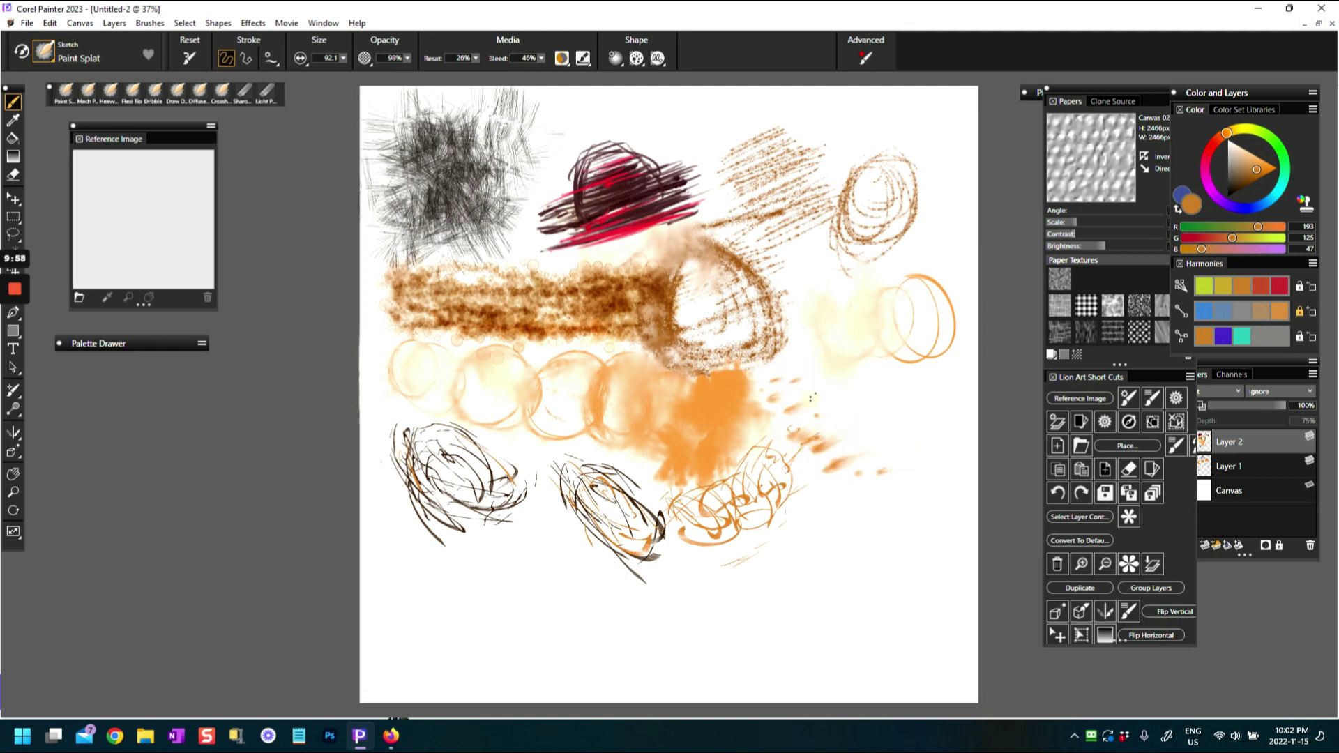
{"action": "left_click_drag", "start_coordinate": [896, 493], "coordinate": [952, 488]}
- Change the colour to turquoise green and dab a band of small splats beneath the orange-brown splatter
{"action": "left_click_drag", "start_coordinate": [1280, 189], "coordinate": [1284, 175]}
{"action": "left_click", "coordinate": [859, 474]}
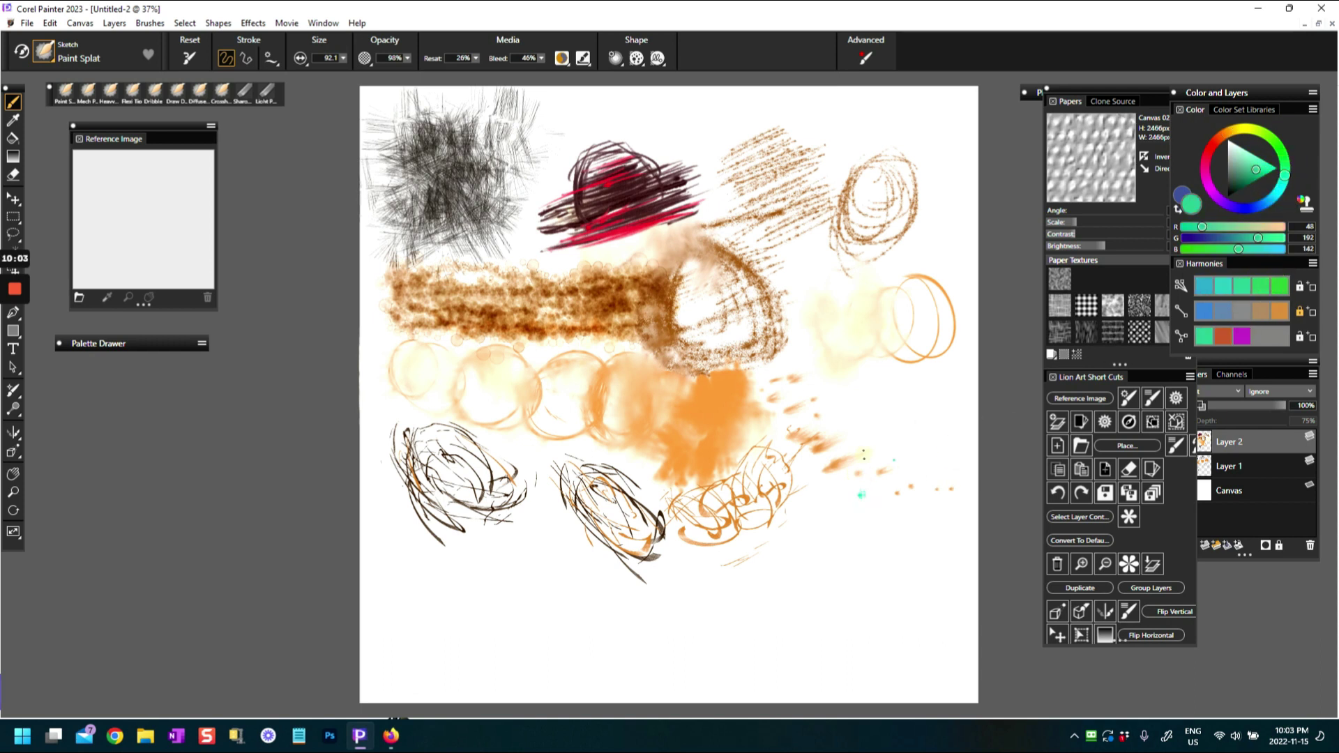
{"action": "left_click", "coordinate": [886, 495]}
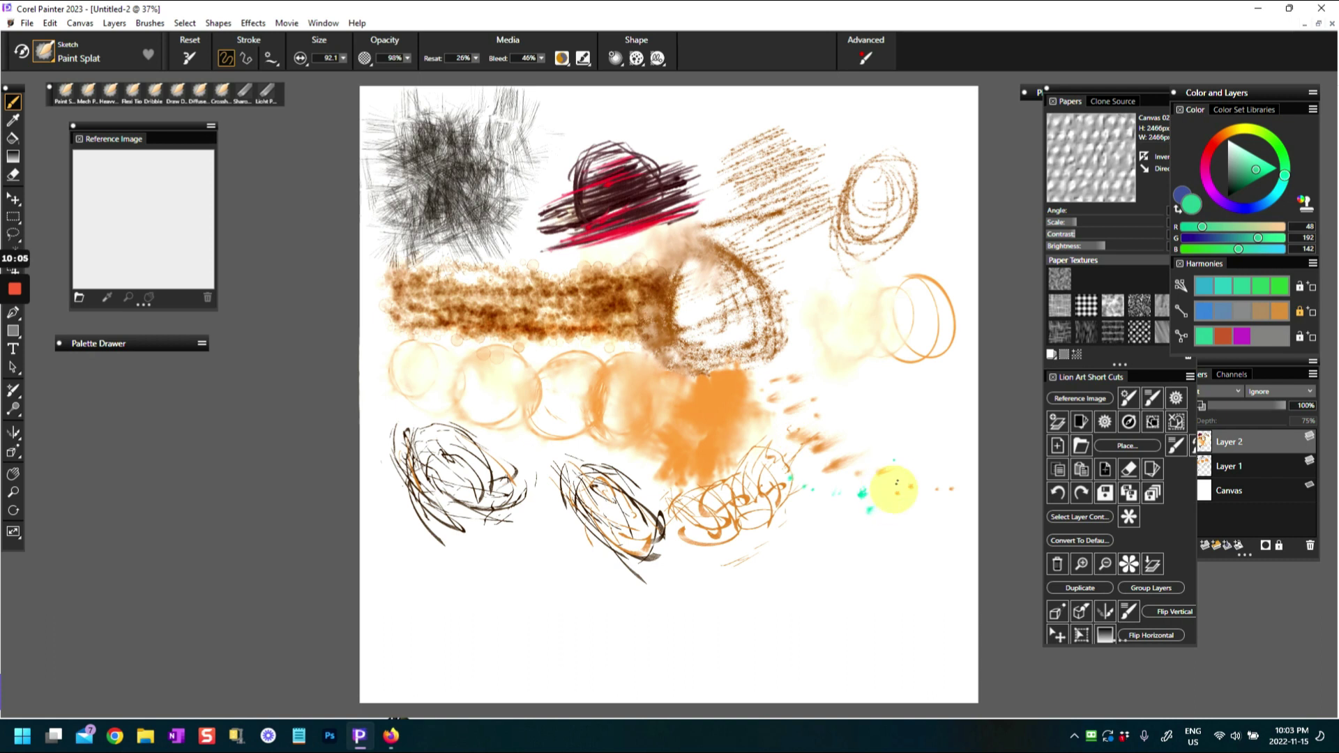
{"action": "left_click", "coordinate": [952, 465]}
{"action": "left_click", "coordinate": [790, 477]}
{"action": "left_click", "coordinate": [770, 449]}
{"action": "left_click", "coordinate": [755, 481]}
{"action": "left_click", "coordinate": [786, 460]}
{"action": "left_click", "coordinate": [906, 485]}
{"action": "left_click", "coordinate": [944, 474]}
{"action": "left_click", "coordinate": [849, 474]}
{"action": "left_click", "coordinate": [807, 419]}
{"action": "left_click", "coordinate": [772, 399]}
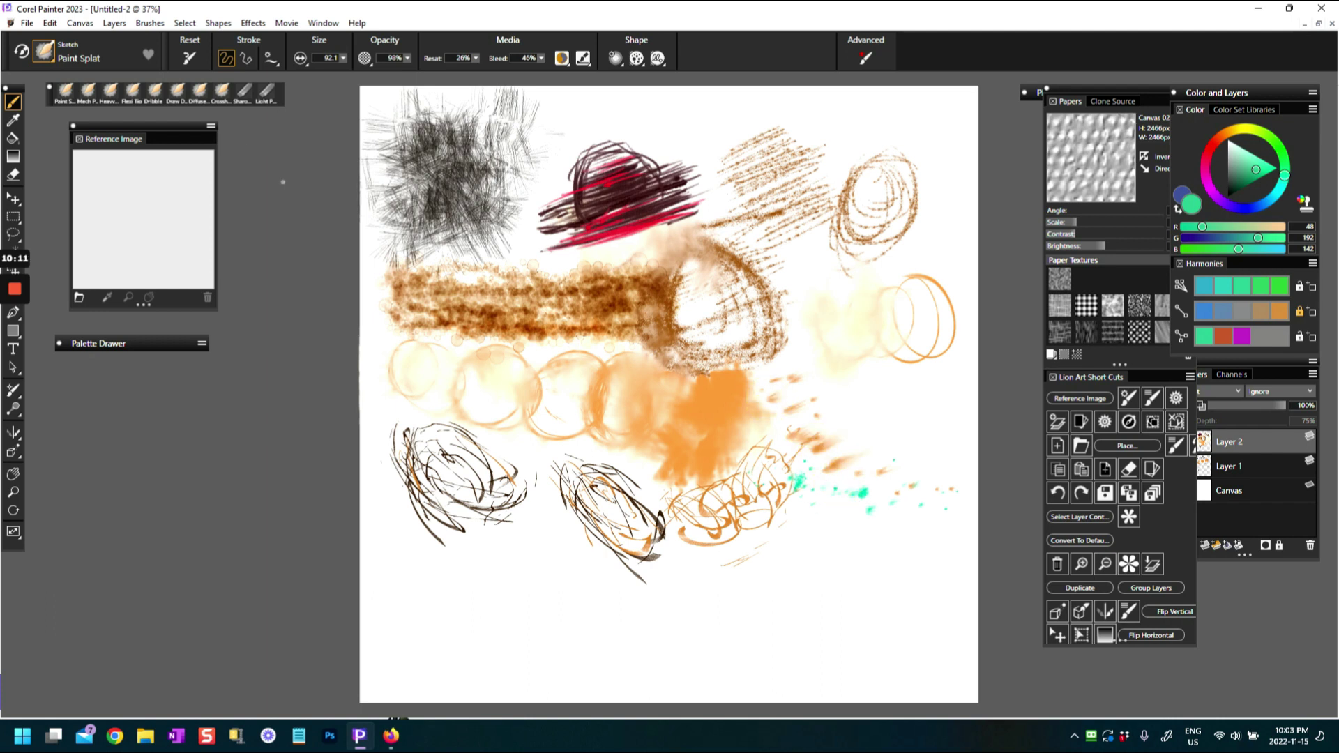
- Paint turquoise Paint Splat strokes over the second orange circle and broad splashes above the splatter at the canvas's right edge
{"action": "left_click", "coordinate": [479, 384]}
{"action": "left_click", "coordinate": [847, 433]}
{"action": "left_click", "coordinate": [885, 434]}
{"action": "left_click", "coordinate": [877, 402]}
{"action": "mouse_move", "coordinate": [878, 401]}
{"action": "left_mouse_down"}
{"action": "mouse_move", "coordinate": [833, 407]}
{"action": "mouse_move", "coordinate": [852, 401]}
{"action": "mouse_move", "coordinate": [816, 387]}
{"action": "mouse_move", "coordinate": [847, 385]}
{"action": "mouse_move", "coordinate": [798, 386]}
{"action": "mouse_move", "coordinate": [845, 356]}
{"action": "mouse_move", "coordinate": [785, 389]}
{"action": "mouse_move", "coordinate": [827, 383]}
{"action": "mouse_move", "coordinate": [825, 408]}
{"action": "mouse_move", "coordinate": [866, 460]}
{"action": "mouse_move", "coordinate": [921, 435]}
{"action": "mouse_move", "coordinate": [889, 470]}
{"action": "mouse_move", "coordinate": [919, 459]}
{"action": "mouse_move", "coordinate": [902, 478]}
{"action": "mouse_move", "coordinate": [966, 469]}
{"action": "mouse_move", "coordinate": [852, 405]}
{"action": "mouse_move", "coordinate": [892, 484]}
{"action": "mouse_move", "coordinate": [944, 435]}
{"action": "mouse_move", "coordinate": [878, 500]}
{"action": "mouse_move", "coordinate": [924, 433]}
{"action": "mouse_move", "coordinate": [897, 475]}
{"action": "mouse_move", "coordinate": [941, 453]}
{"action": "mouse_move", "coordinate": [940, 437]}
{"action": "mouse_move", "coordinate": [899, 423]}
{"action": "left_mouse_up"}
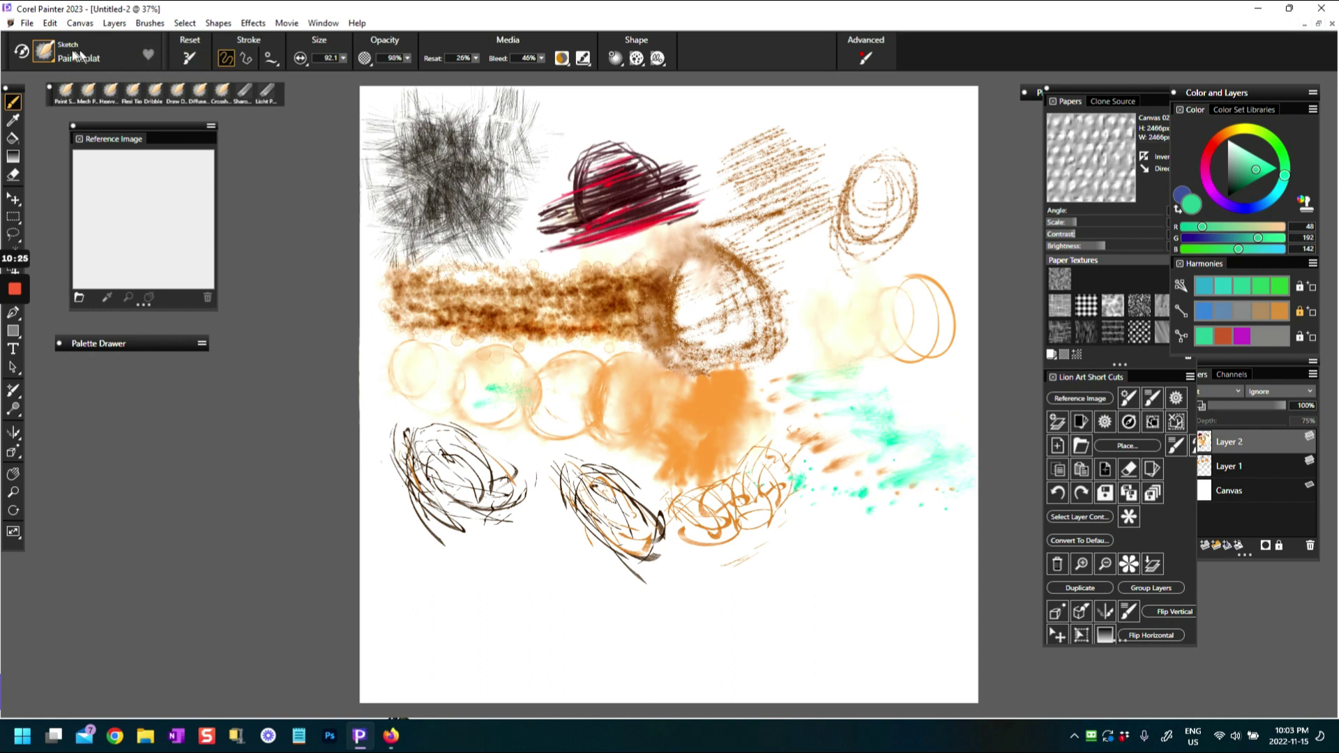
- Switch to the Random Line brush, darken the colour to deep green and draw two textured leaf shapes below the first dark scribble
{"action": "left_click", "coordinate": [45, 52]}
{"action": "left_click", "coordinate": [171, 279]}
{"action": "left_click_drag", "start_coordinate": [1229, 178], "coordinate": [1239, 179]}
{"action": "mouse_move", "coordinate": [396, 520]}
{"action": "left_mouse_down"}
{"action": "mouse_move", "coordinate": [460, 571]}
{"action": "mouse_move", "coordinate": [537, 533]}
{"action": "mouse_move", "coordinate": [408, 557]}
{"action": "mouse_move", "coordinate": [419, 582]}
{"action": "mouse_move", "coordinate": [460, 578]}
{"action": "mouse_move", "coordinate": [535, 531]}
{"action": "left_mouse_up"}
{"action": "left_click_drag", "start_coordinate": [390, 493], "coordinate": [454, 541]}
{"action": "mouse_move", "coordinate": [388, 493]}
{"action": "left_mouse_down"}
{"action": "mouse_move", "coordinate": [427, 578]}
{"action": "mouse_move", "coordinate": [466, 535]}
{"action": "mouse_move", "coordinate": [547, 521]}
{"action": "left_mouse_up"}
{"action": "mouse_move", "coordinate": [437, 552]}
{"action": "left_mouse_down"}
{"action": "mouse_move", "coordinate": [390, 514]}
{"action": "mouse_move", "coordinate": [435, 555]}
{"action": "left_mouse_up"}
{"action": "mouse_move", "coordinate": [380, 488]}
{"action": "left_mouse_down"}
{"action": "mouse_move", "coordinate": [401, 547]}
{"action": "mouse_move", "coordinate": [382, 492]}
{"action": "left_mouse_up"}
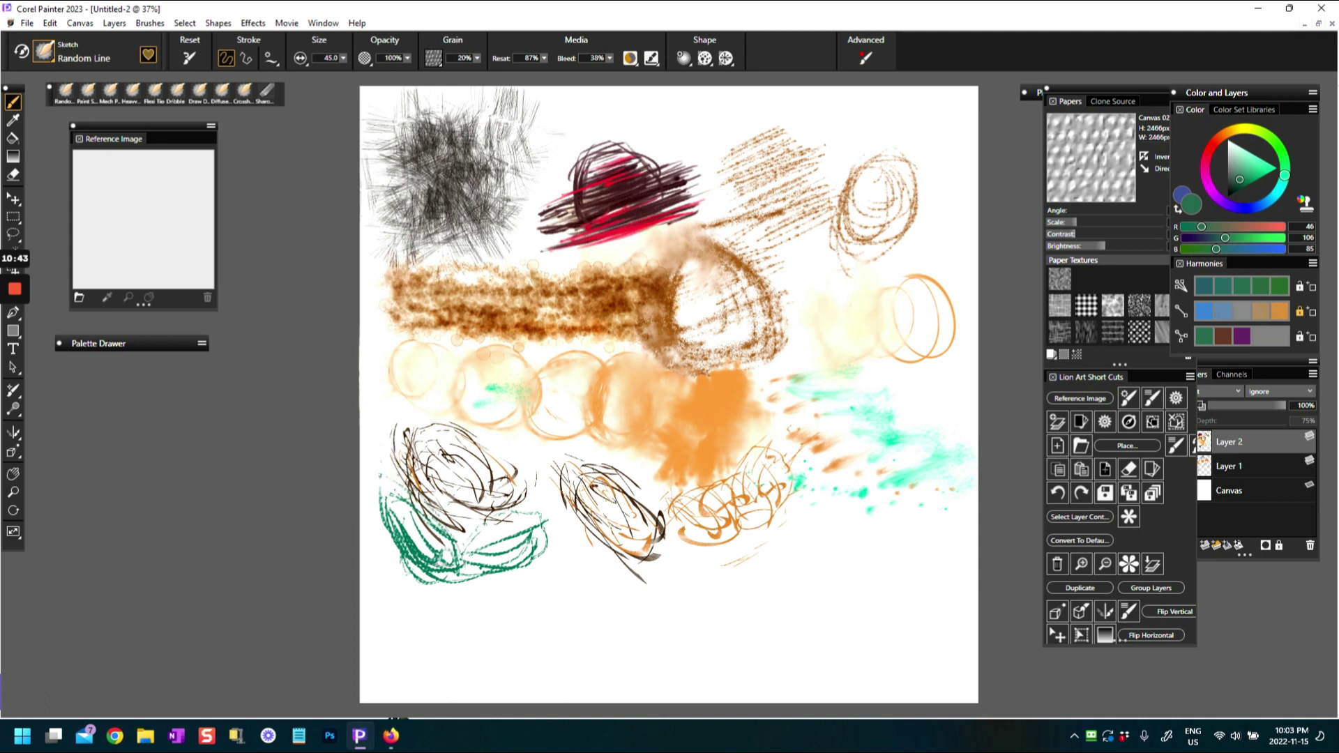
{"action": "mouse_move", "coordinate": [468, 542]}
{"action": "left_mouse_down"}
{"action": "mouse_move", "coordinate": [522, 512]}
{"action": "mouse_move", "coordinate": [466, 579]}
{"action": "mouse_move", "coordinate": [548, 529]}
{"action": "mouse_move", "coordinate": [492, 519]}
{"action": "mouse_move", "coordinate": [519, 530]}
{"action": "left_mouse_up"}
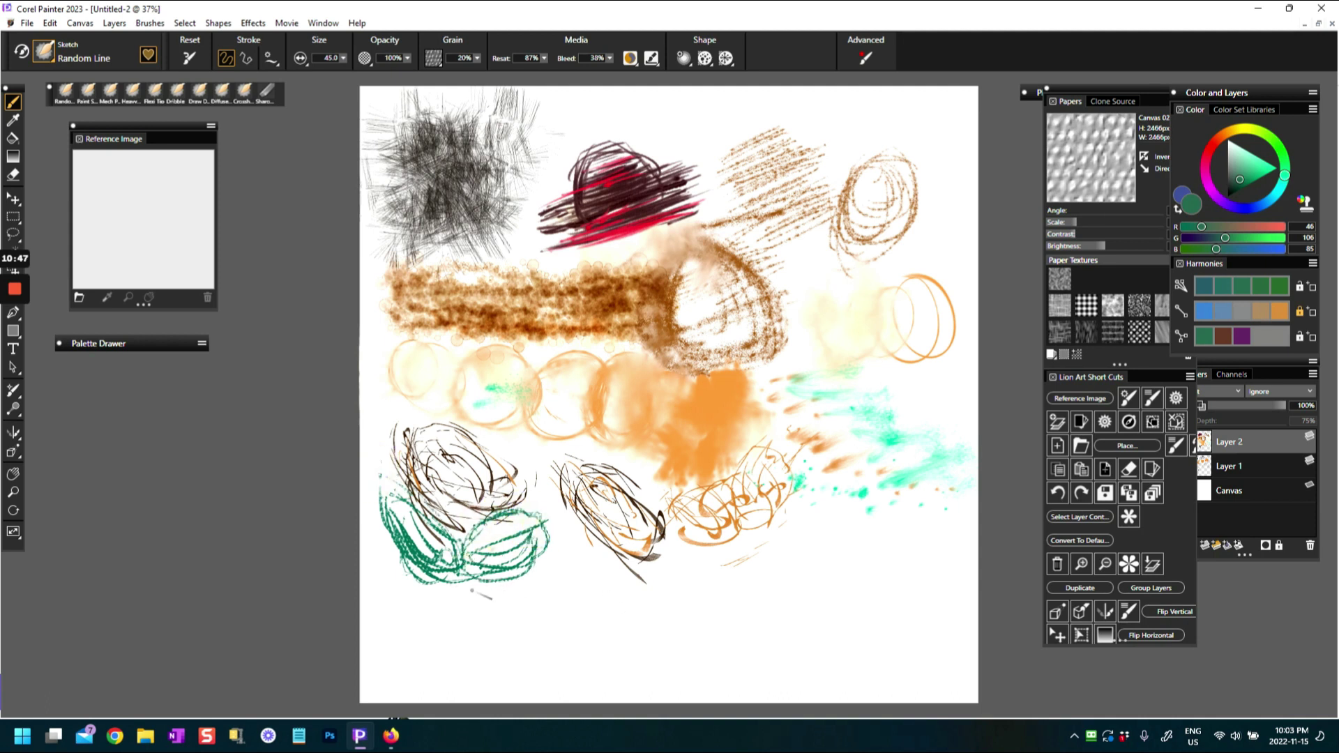
- Draw a rounded green loop beneath the two leaf shapes and add strokes to the right-hand leaf
{"action": "mouse_move", "coordinate": [447, 583]}
{"action": "left_mouse_down"}
{"action": "mouse_move", "coordinate": [425, 638]}
{"action": "mouse_move", "coordinate": [479, 624]}
{"action": "mouse_move", "coordinate": [439, 654]}
{"action": "left_mouse_up"}
{"action": "mouse_move", "coordinate": [446, 582]}
{"action": "left_mouse_down"}
{"action": "mouse_move", "coordinate": [436, 647]}
{"action": "mouse_move", "coordinate": [480, 613]}
{"action": "left_mouse_up"}
{"action": "mouse_move", "coordinate": [460, 561]}
{"action": "left_mouse_down"}
{"action": "mouse_move", "coordinate": [467, 595]}
{"action": "mouse_move", "coordinate": [442, 628]}
{"action": "mouse_move", "coordinate": [474, 592]}
{"action": "mouse_move", "coordinate": [436, 592]}
{"action": "mouse_move", "coordinate": [419, 638]}
{"action": "left_mouse_up"}
{"action": "left_click_drag", "start_coordinate": [481, 530], "coordinate": [533, 520]}
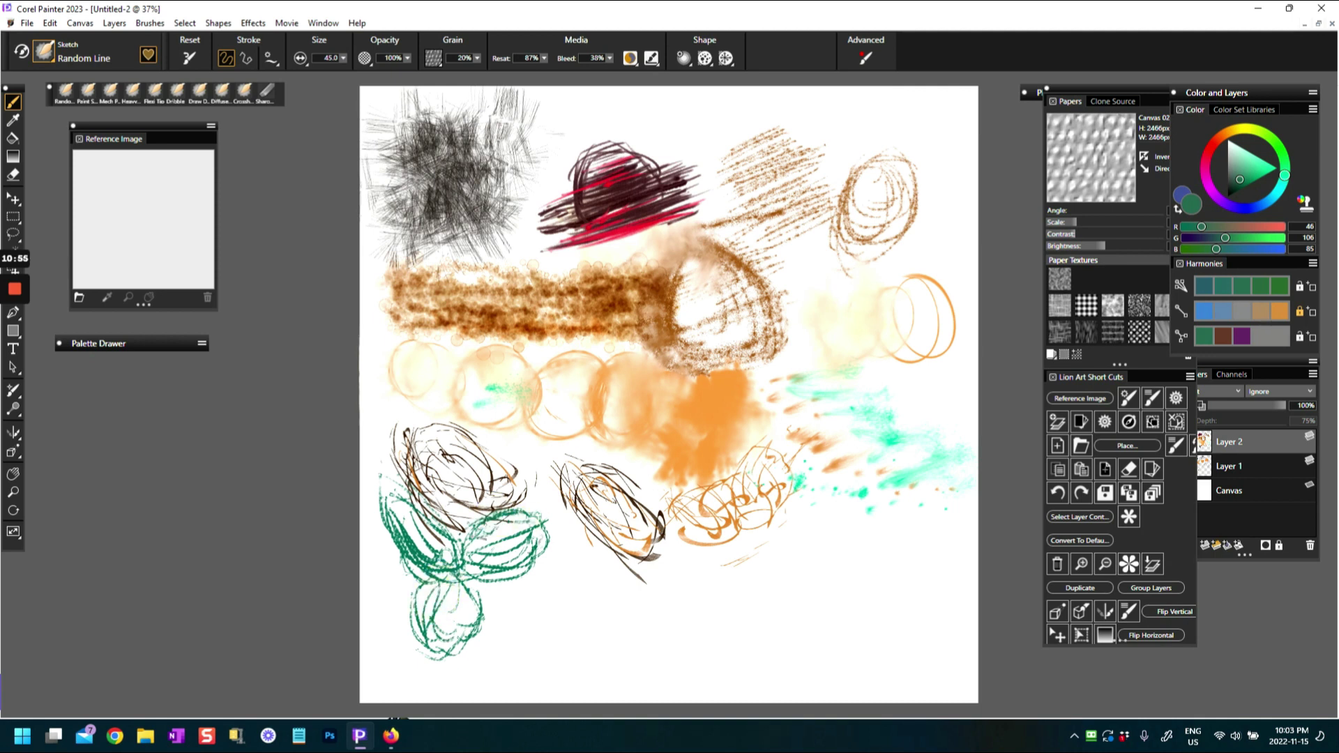
- Draw a green leaf shape below the second dark oval and fill the gap toward the other leaves with scribbled strokes
{"action": "left_click_drag", "start_coordinate": [573, 593], "coordinate": [632, 544]}
{"action": "mouse_move", "coordinate": [577, 595]}
{"action": "left_mouse_down"}
{"action": "mouse_move", "coordinate": [644, 606]}
{"action": "mouse_move", "coordinate": [702, 562]}
{"action": "left_mouse_up"}
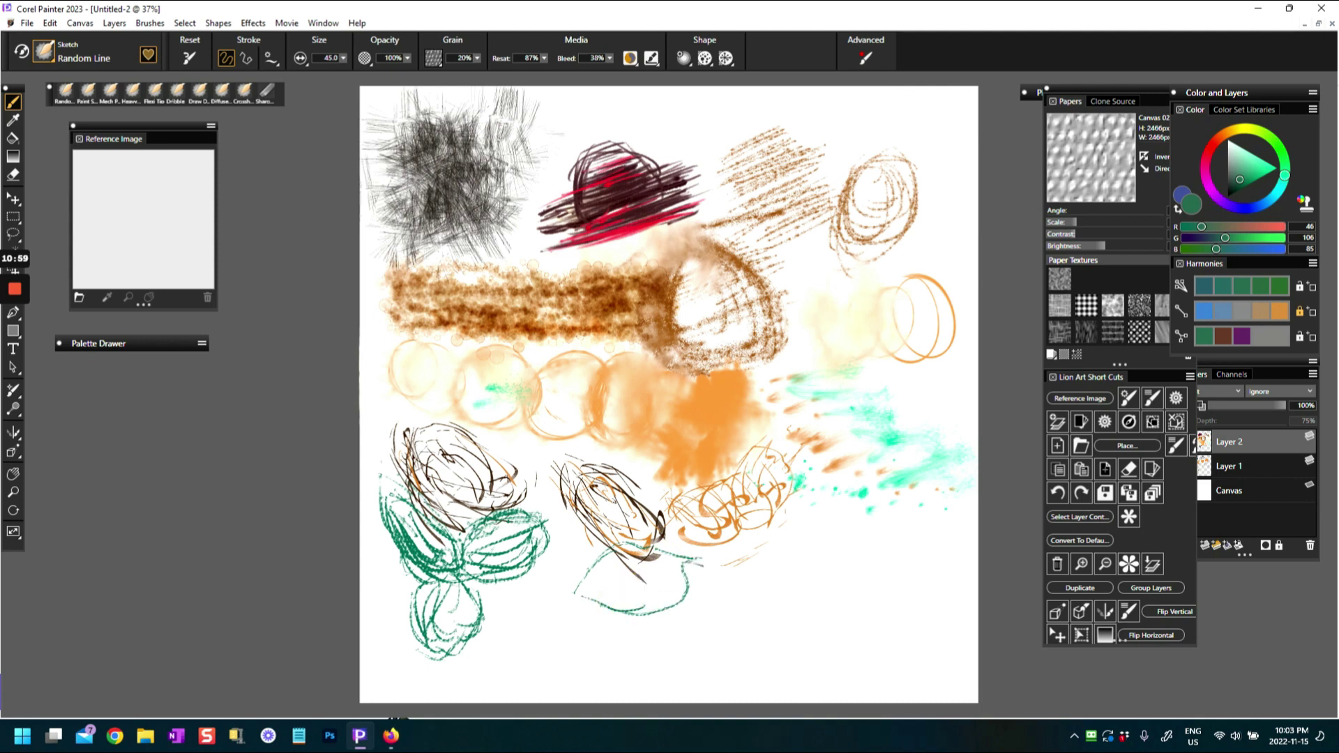
{"action": "left_click_drag", "start_coordinate": [575, 594], "coordinate": [698, 565]}
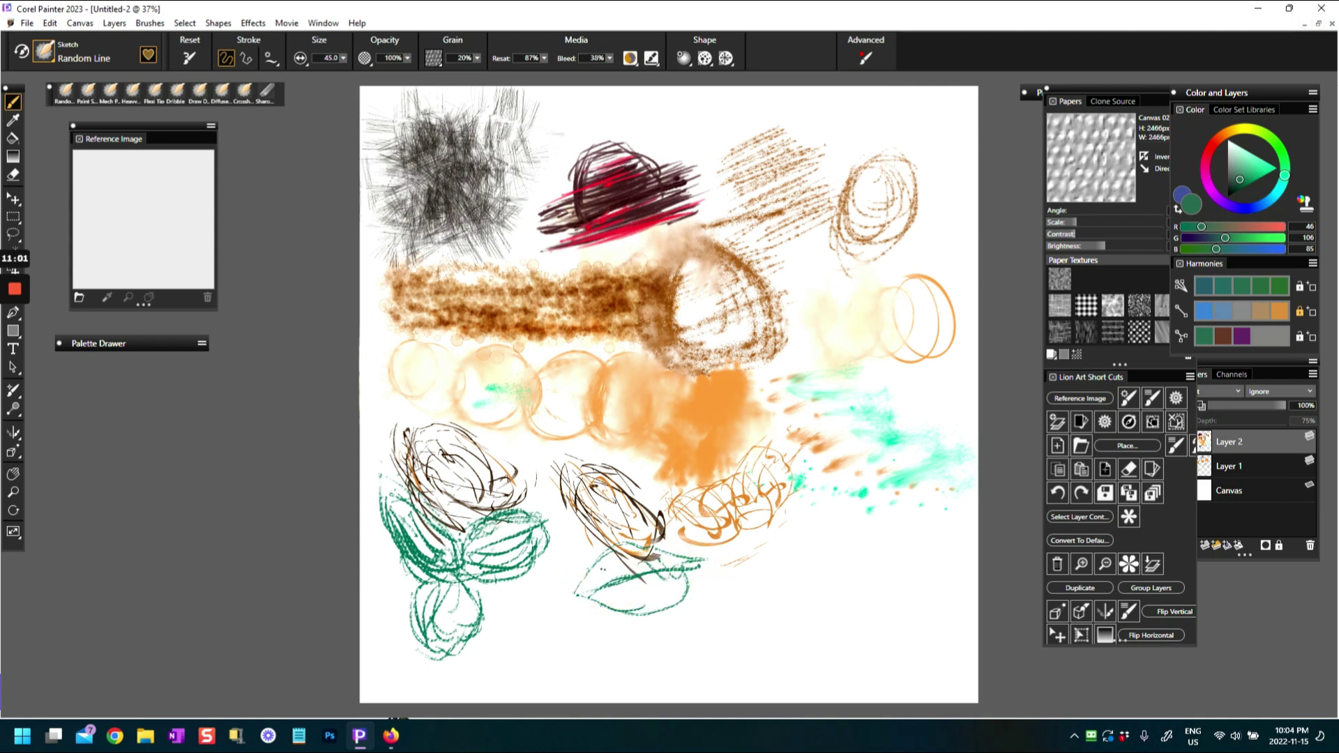
{"action": "mouse_move", "coordinate": [620, 603]}
{"action": "left_mouse_down"}
{"action": "mouse_move", "coordinate": [682, 581]}
{"action": "mouse_move", "coordinate": [599, 579]}
{"action": "mouse_move", "coordinate": [619, 599]}
{"action": "mouse_move", "coordinate": [606, 599]}
{"action": "mouse_move", "coordinate": [594, 577]}
{"action": "mouse_move", "coordinate": [629, 557]}
{"action": "mouse_move", "coordinate": [670, 571]}
{"action": "mouse_move", "coordinate": [674, 593]}
{"action": "mouse_move", "coordinate": [641, 599]}
{"action": "mouse_move", "coordinate": [680, 572]}
{"action": "left_mouse_up"}
{"action": "mouse_move", "coordinate": [563, 589]}
{"action": "left_mouse_down"}
{"action": "mouse_move", "coordinate": [514, 538]}
{"action": "mouse_move", "coordinate": [492, 551]}
{"action": "mouse_move", "coordinate": [502, 597]}
{"action": "mouse_move", "coordinate": [498, 534]}
{"action": "mouse_move", "coordinate": [561, 587]}
{"action": "mouse_move", "coordinate": [548, 571]}
{"action": "mouse_move", "coordinate": [508, 577]}
{"action": "mouse_move", "coordinate": [551, 607]}
{"action": "mouse_move", "coordinate": [562, 523]}
{"action": "mouse_move", "coordinate": [568, 587]}
{"action": "mouse_move", "coordinate": [557, 575]}
{"action": "mouse_move", "coordinate": [582, 579]}
{"action": "mouse_move", "coordinate": [567, 547]}
{"action": "mouse_move", "coordinate": [580, 576]}
{"action": "left_mouse_up"}
{"action": "mouse_move", "coordinate": [589, 523]}
{"action": "left_mouse_down"}
{"action": "mouse_move", "coordinate": [577, 553]}
{"action": "mouse_move", "coordinate": [568, 534]}
{"action": "mouse_move", "coordinate": [596, 575]}
{"action": "mouse_move", "coordinate": [543, 596]}
{"action": "mouse_move", "coordinate": [567, 589]}
{"action": "left_mouse_up"}
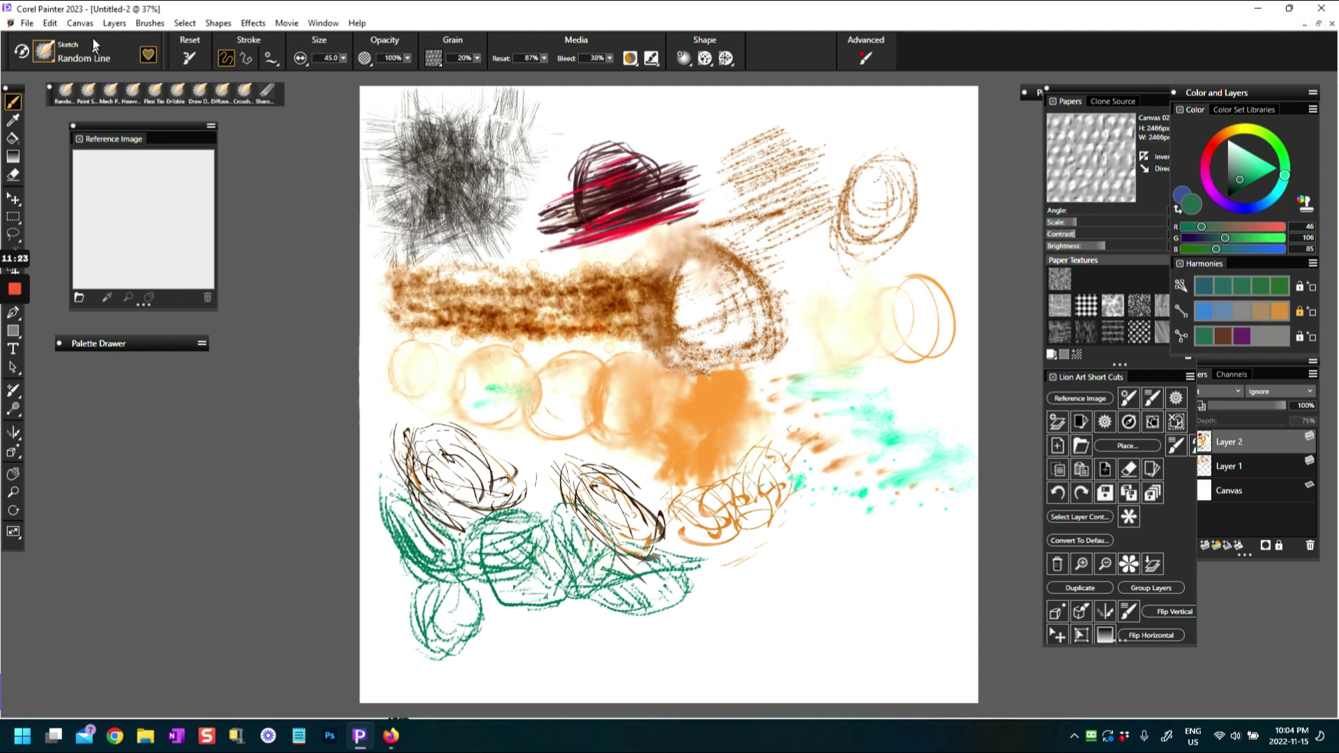
- Switch to the Rough Blend brush, blend the orange-brown loops and green leaf edge, and reset the brush to its default
{"action": "left_click", "coordinate": [56, 54]}
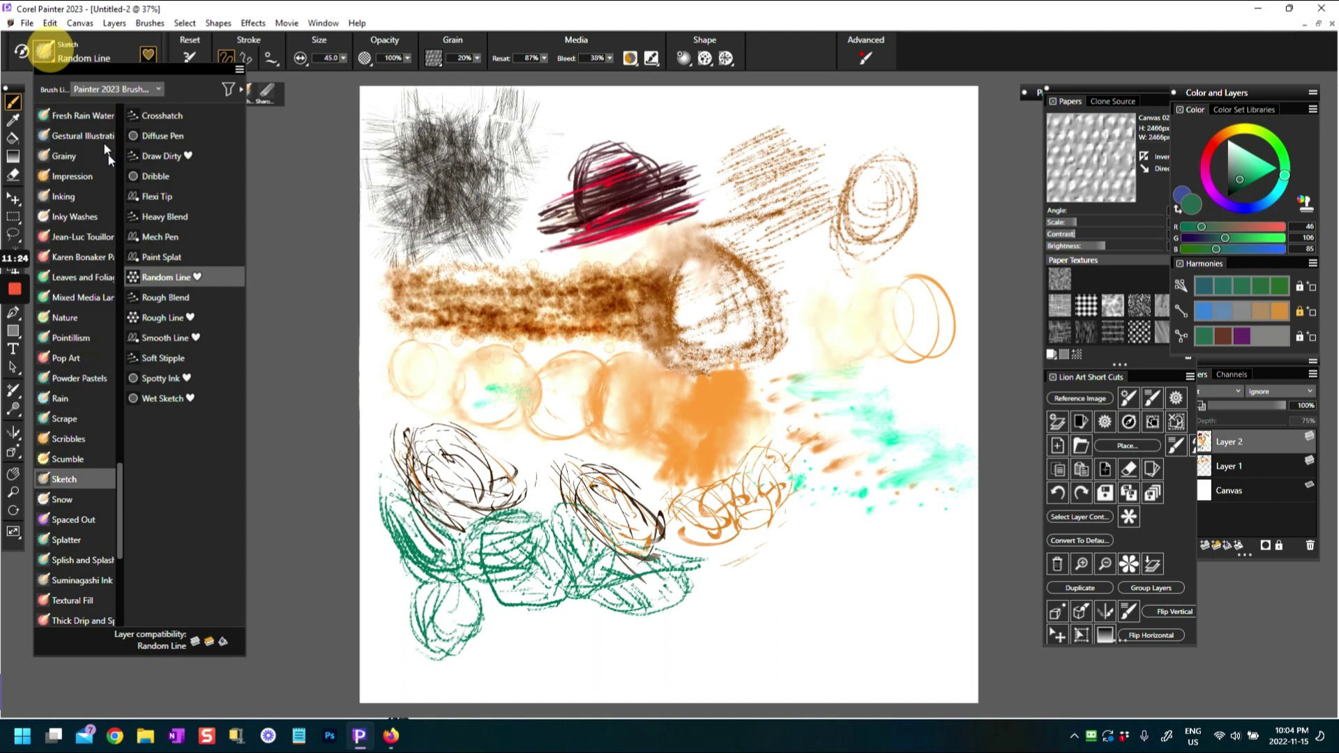
{"action": "left_click", "coordinate": [168, 299]}
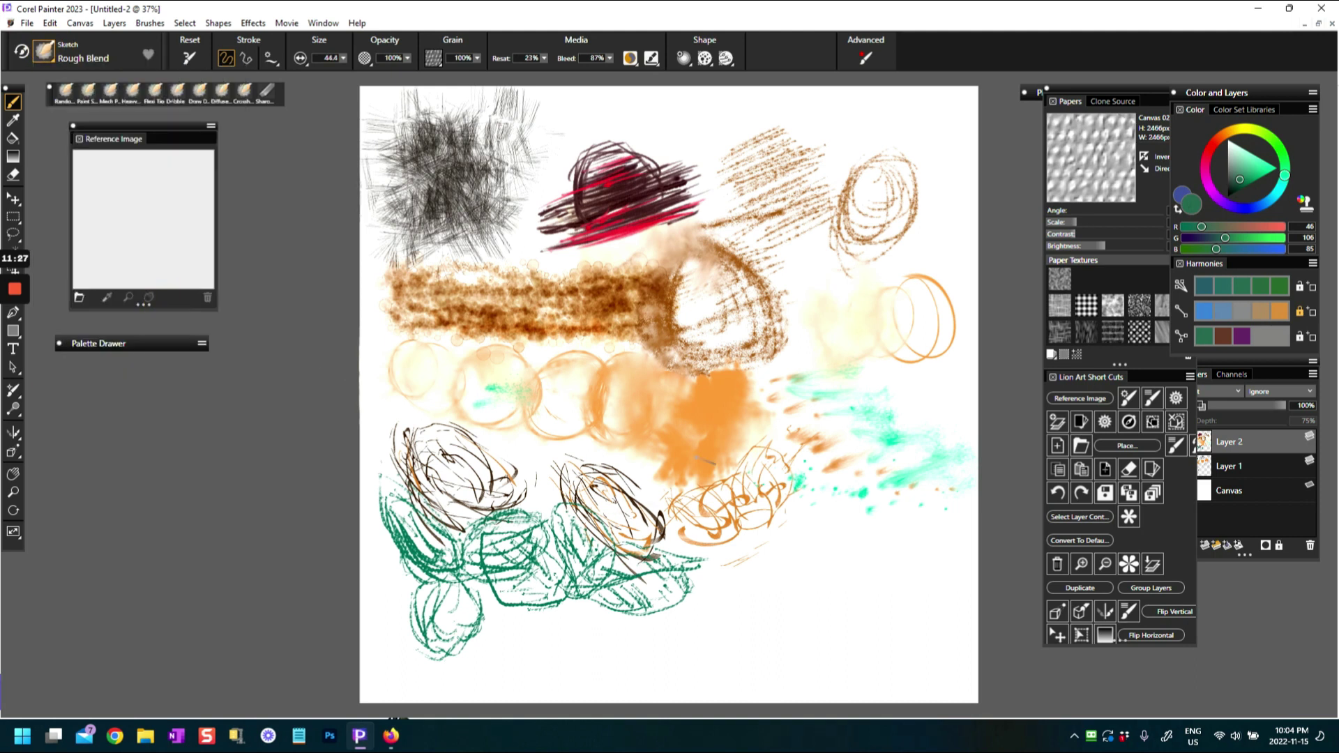
{"action": "mouse_move", "coordinate": [684, 521]}
{"action": "left_mouse_down"}
{"action": "mouse_move", "coordinate": [710, 555]}
{"action": "mouse_move", "coordinate": [739, 517]}
{"action": "mouse_move", "coordinate": [722, 554]}
{"action": "left_mouse_up"}
{"action": "mouse_move", "coordinate": [740, 509]}
{"action": "left_mouse_down"}
{"action": "mouse_move", "coordinate": [725, 551]}
{"action": "mouse_move", "coordinate": [664, 537]}
{"action": "mouse_move", "coordinate": [681, 556]}
{"action": "mouse_move", "coordinate": [663, 558]}
{"action": "mouse_move", "coordinate": [642, 523]}
{"action": "mouse_move", "coordinate": [613, 553]}
{"action": "mouse_move", "coordinate": [628, 568]}
{"action": "mouse_move", "coordinate": [646, 562]}
{"action": "left_mouse_up"}
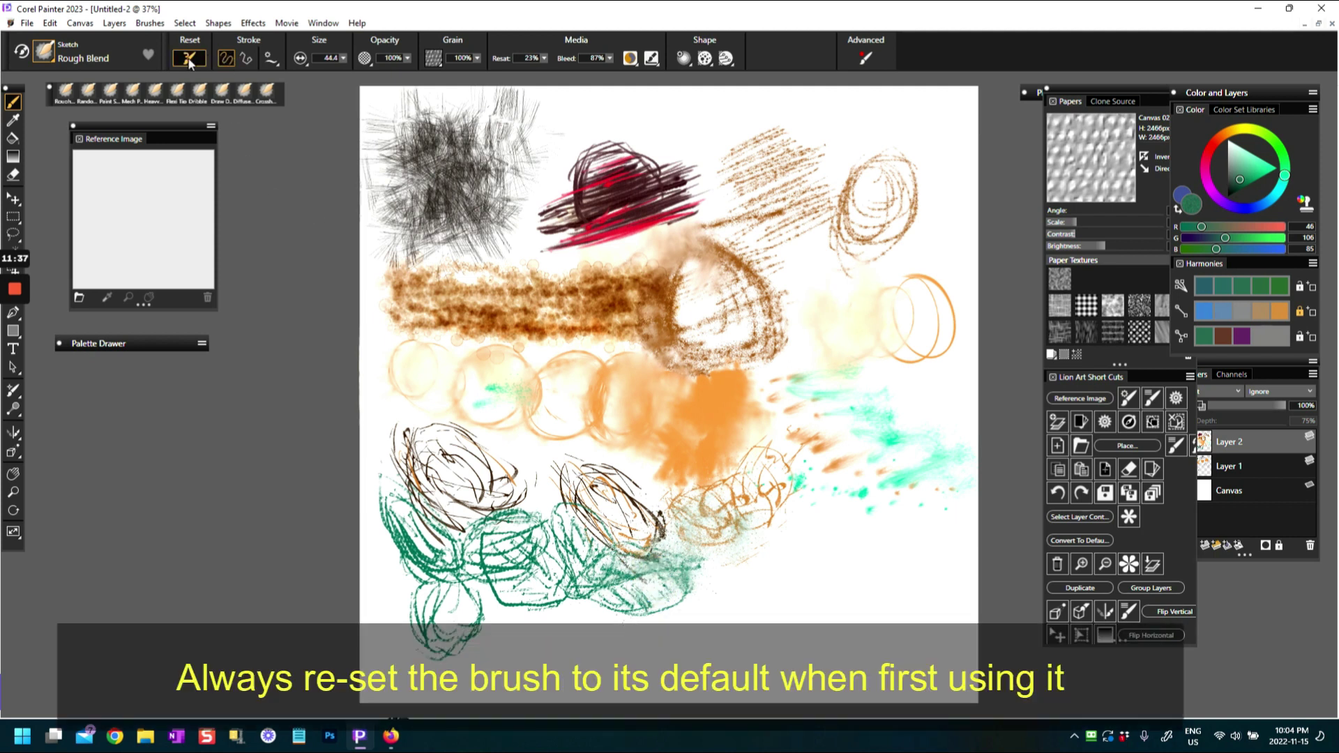
- Blend the right-hand green leaf and the scribbled strokes beside it into a grainy texture
{"action": "mouse_move", "coordinate": [628, 585]}
{"action": "left_mouse_down"}
{"action": "mouse_move", "coordinate": [617, 598]}
{"action": "mouse_move", "coordinate": [651, 606]}
{"action": "left_mouse_up"}
{"action": "mouse_move", "coordinate": [571, 560]}
{"action": "left_mouse_down"}
{"action": "mouse_move", "coordinate": [558, 551]}
{"action": "mouse_move", "coordinate": [587, 577]}
{"action": "mouse_move", "coordinate": [600, 555]}
{"action": "mouse_move", "coordinate": [497, 549]}
{"action": "mouse_move", "coordinate": [544, 604]}
{"action": "left_mouse_up"}
{"action": "mouse_move", "coordinate": [565, 545]}
{"action": "left_mouse_down"}
{"action": "mouse_move", "coordinate": [543, 549]}
{"action": "mouse_move", "coordinate": [532, 525]}
{"action": "left_mouse_up"}
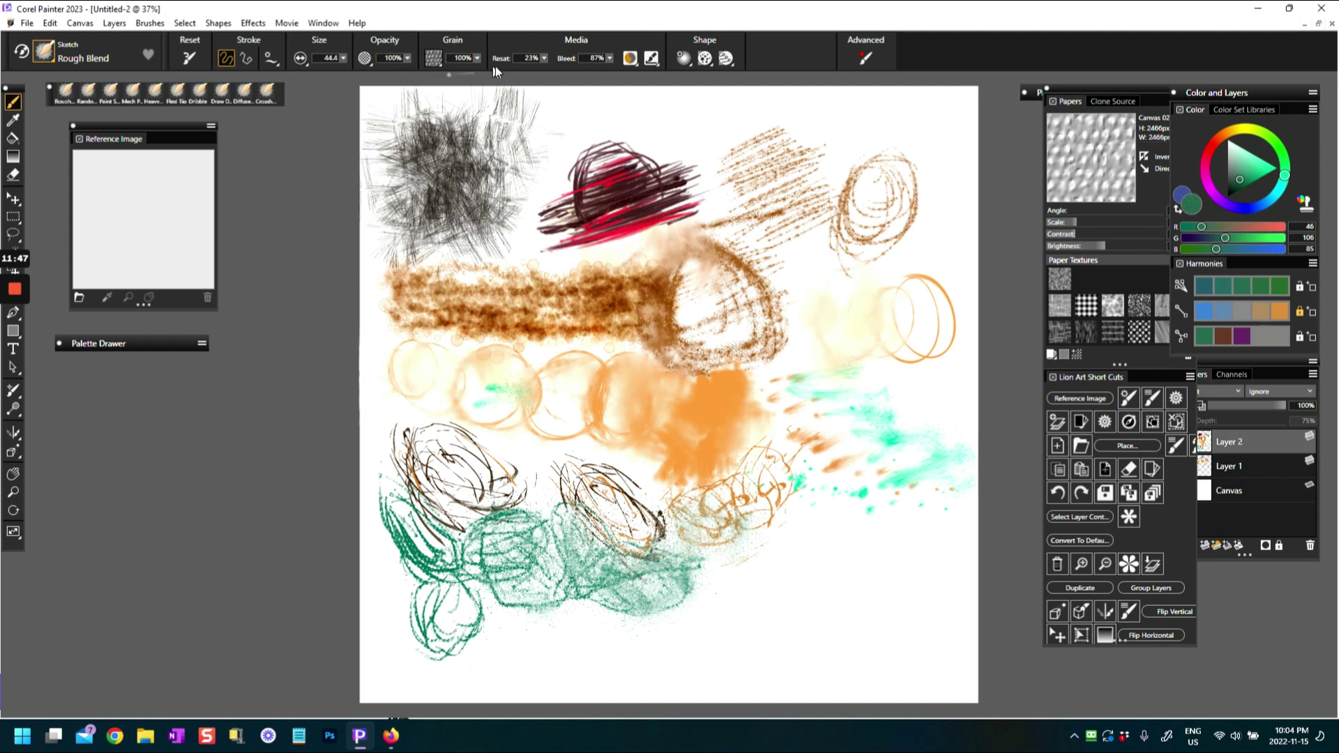
- Check the Rough Blend resaturation setting and blend the remaining green leaves and lower loop into soft grainy shading
{"action": "left_click", "coordinate": [546, 58]}
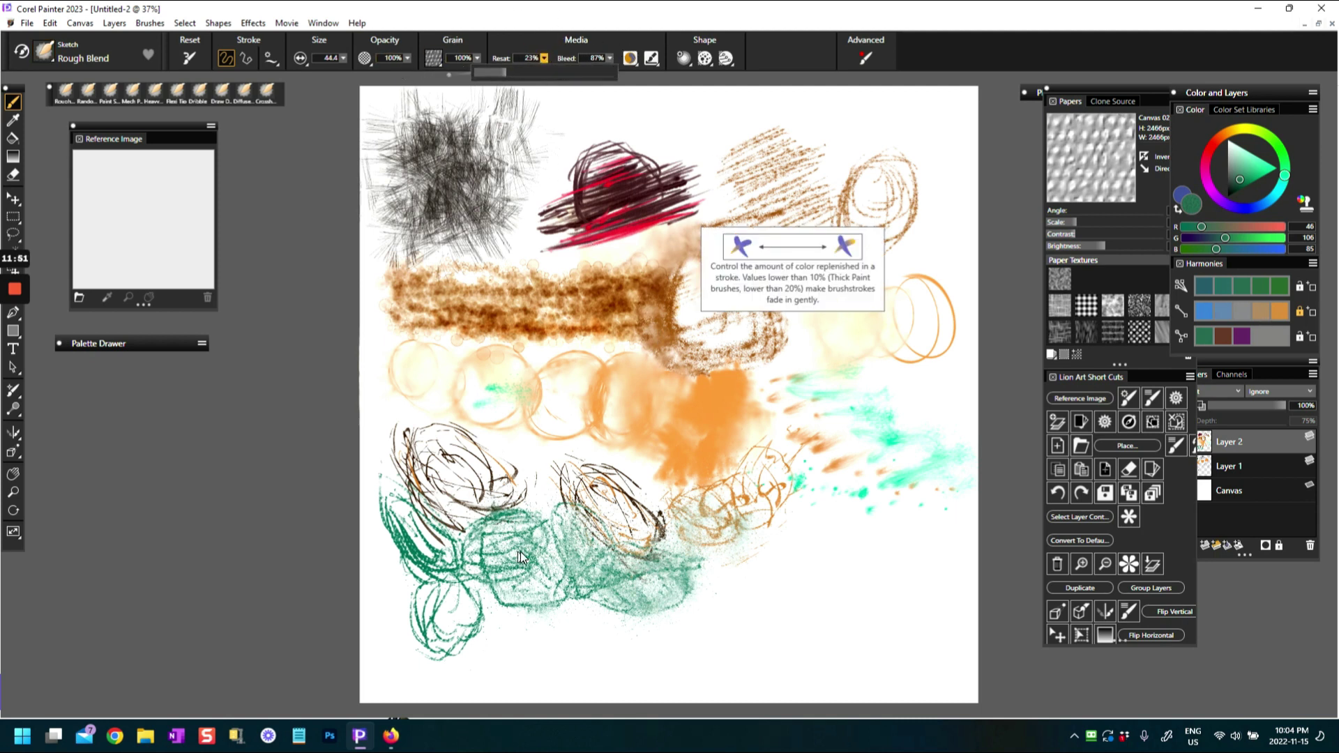
{"action": "mouse_move", "coordinate": [502, 516]}
{"action": "left_mouse_down"}
{"action": "mouse_move", "coordinate": [539, 509]}
{"action": "mouse_move", "coordinate": [530, 518]}
{"action": "mouse_move", "coordinate": [577, 534]}
{"action": "left_mouse_up"}
{"action": "mouse_move", "coordinate": [459, 535]}
{"action": "left_mouse_down"}
{"action": "mouse_move", "coordinate": [463, 558]}
{"action": "mouse_move", "coordinate": [418, 553]}
{"action": "mouse_move", "coordinate": [387, 509]}
{"action": "mouse_move", "coordinate": [401, 537]}
{"action": "mouse_move", "coordinate": [421, 523]}
{"action": "mouse_move", "coordinate": [481, 572]}
{"action": "mouse_move", "coordinate": [559, 585]}
{"action": "mouse_move", "coordinate": [568, 568]}
{"action": "mouse_move", "coordinate": [512, 512]}
{"action": "mouse_move", "coordinate": [527, 500]}
{"action": "left_mouse_up"}
{"action": "mouse_move", "coordinate": [434, 614]}
{"action": "left_mouse_down"}
{"action": "mouse_move", "coordinate": [410, 601]}
{"action": "mouse_move", "coordinate": [424, 614]}
{"action": "left_mouse_up"}
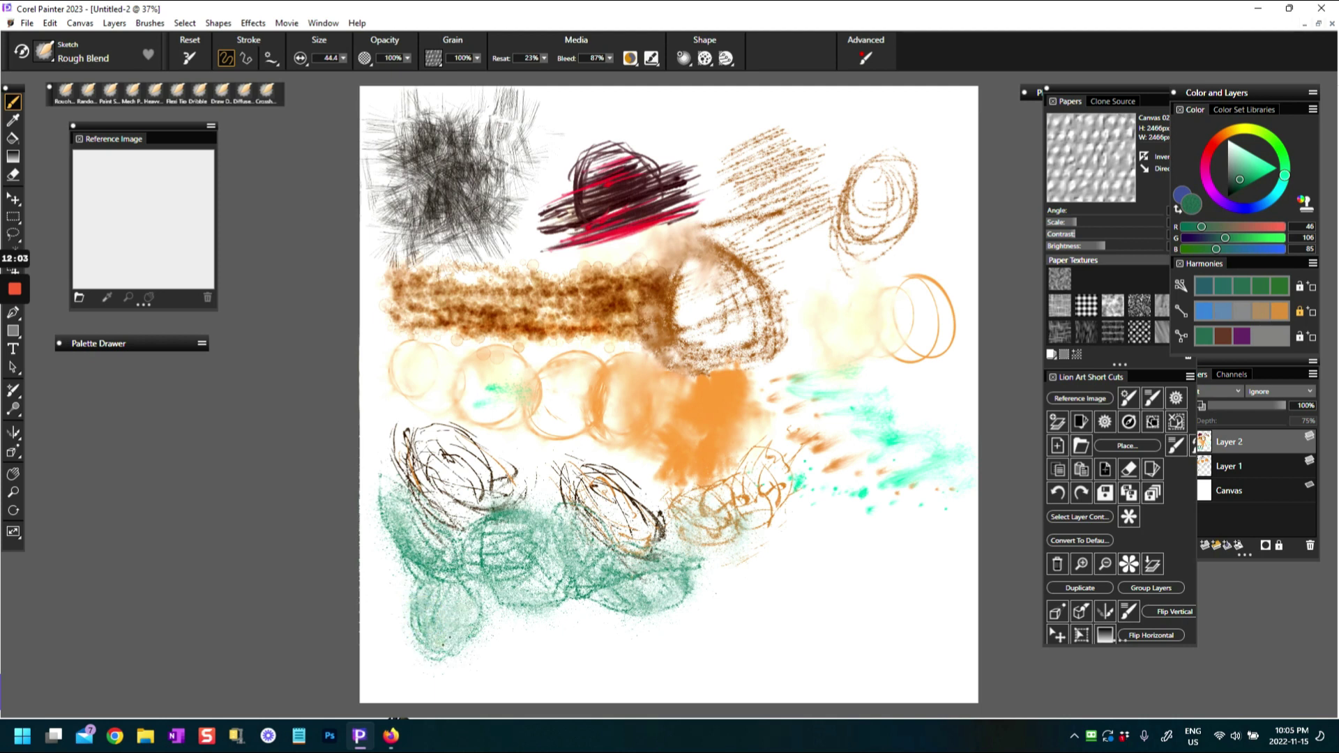
- Blend the green leaf outlines further with Rough Blend until they merge into soft, grainy patches
{"action": "mouse_move", "coordinate": [590, 569]}
{"action": "left_mouse_down"}
{"action": "mouse_move", "coordinate": [692, 556]}
{"action": "mouse_move", "coordinate": [700, 578]}
{"action": "mouse_move", "coordinate": [642, 604]}
{"action": "mouse_move", "coordinate": [594, 603]}
{"action": "mouse_move", "coordinate": [619, 589]}
{"action": "mouse_move", "coordinate": [597, 537]}
{"action": "mouse_move", "coordinate": [540, 511]}
{"action": "mouse_move", "coordinate": [491, 521]}
{"action": "mouse_move", "coordinate": [482, 552]}
{"action": "mouse_move", "coordinate": [410, 503]}
{"action": "left_mouse_up"}
{"action": "left_click_drag", "start_coordinate": [675, 586], "coordinate": [493, 608]}
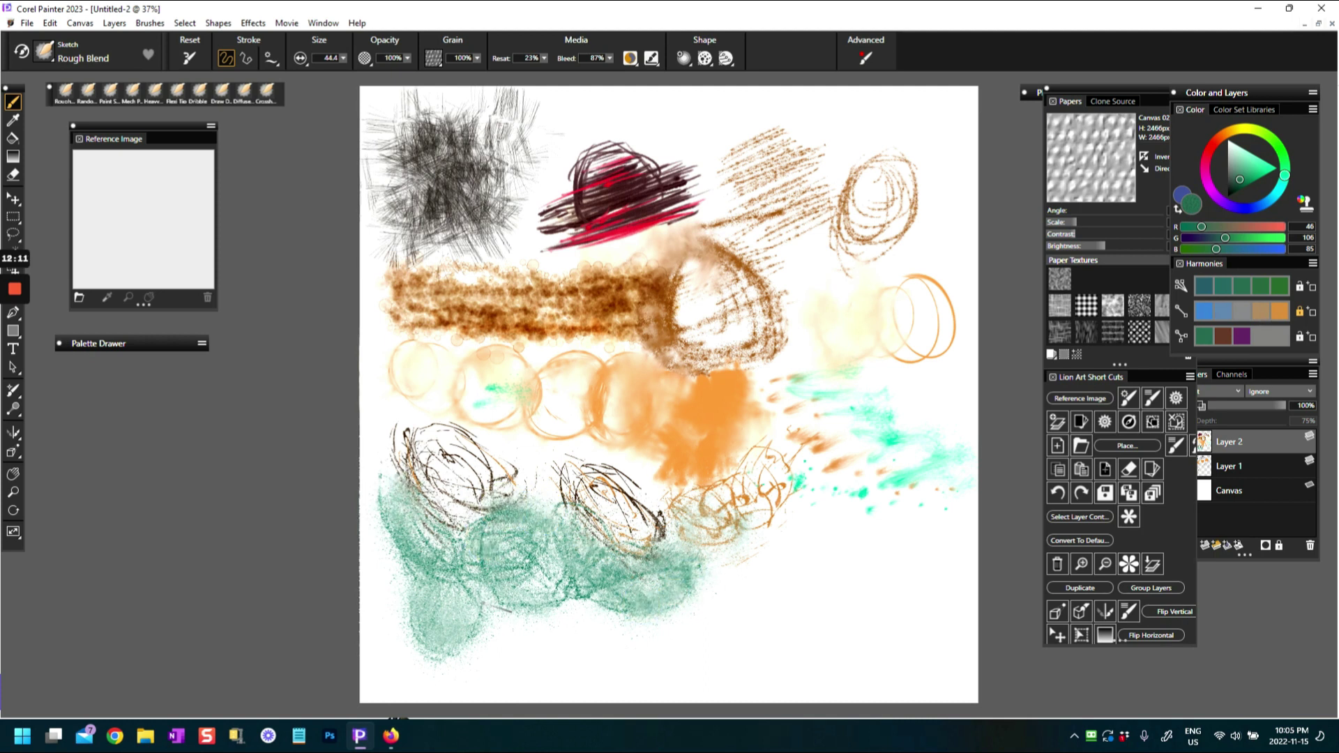
{"action": "left_click_drag", "start_coordinate": [530, 560], "coordinate": [542, 592]}
- Blend the orange-brown loops into a grainy patch using orange sampled from the blob above, and soften the second dark oval
{"action": "left_click_drag", "start_coordinate": [762, 510], "coordinate": [766, 463]}
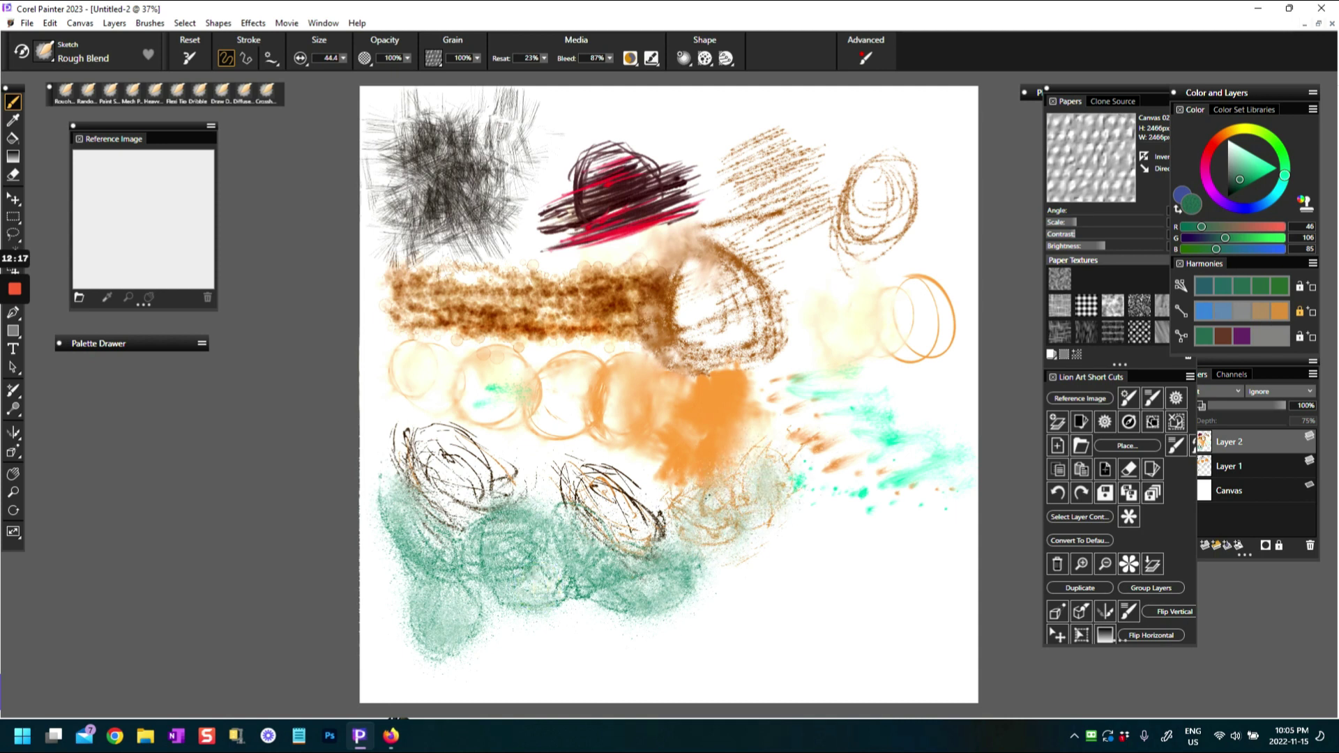
{"action": "left_click_drag", "start_coordinate": [1236, 169], "coordinate": [1242, 172]}
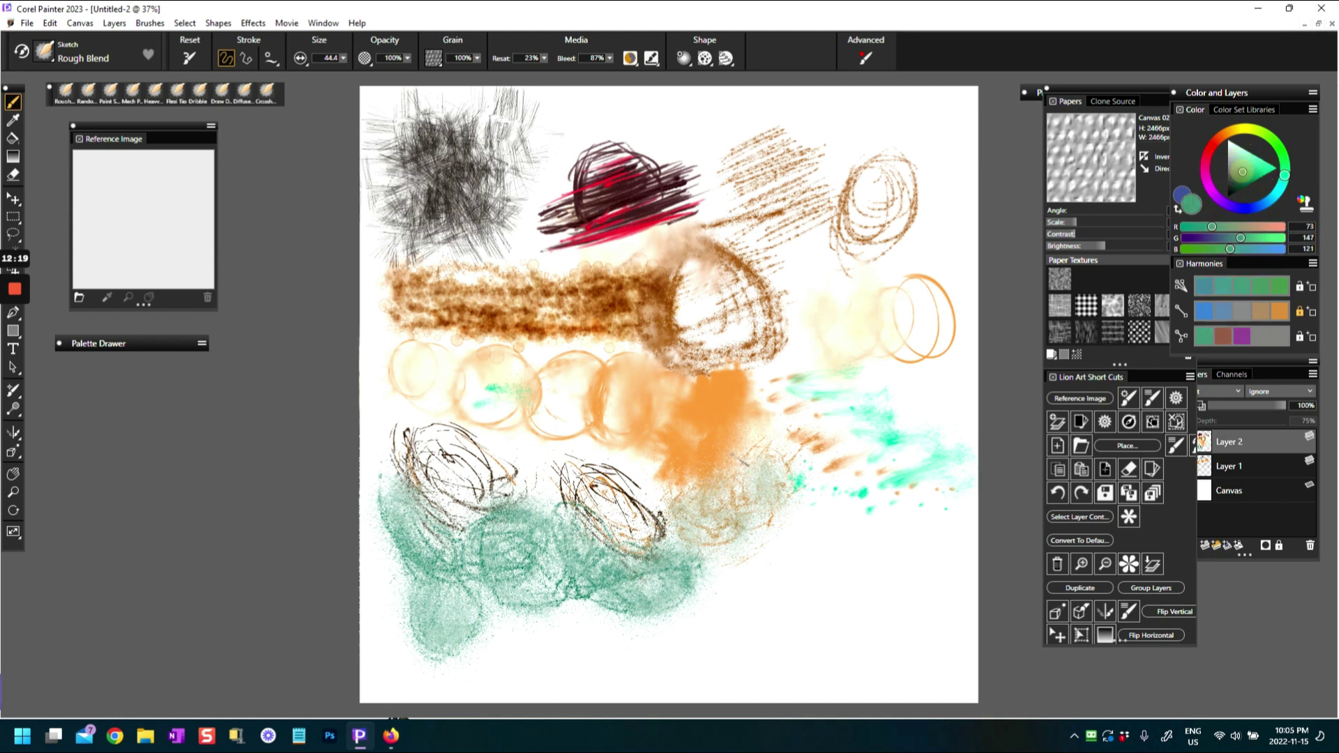
{"action": "left_click", "coordinate": [695, 415], "text": "alt"}
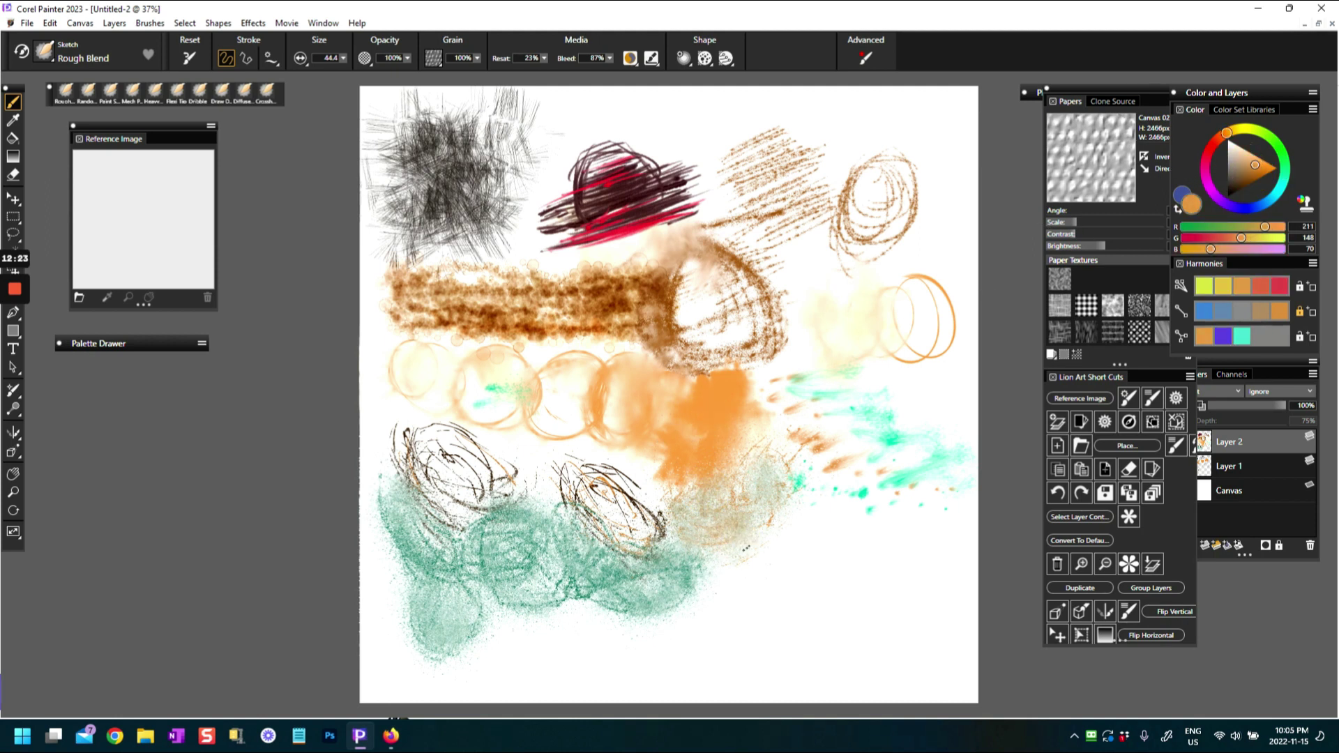
{"action": "left_click_drag", "start_coordinate": [690, 505], "coordinate": [790, 458]}
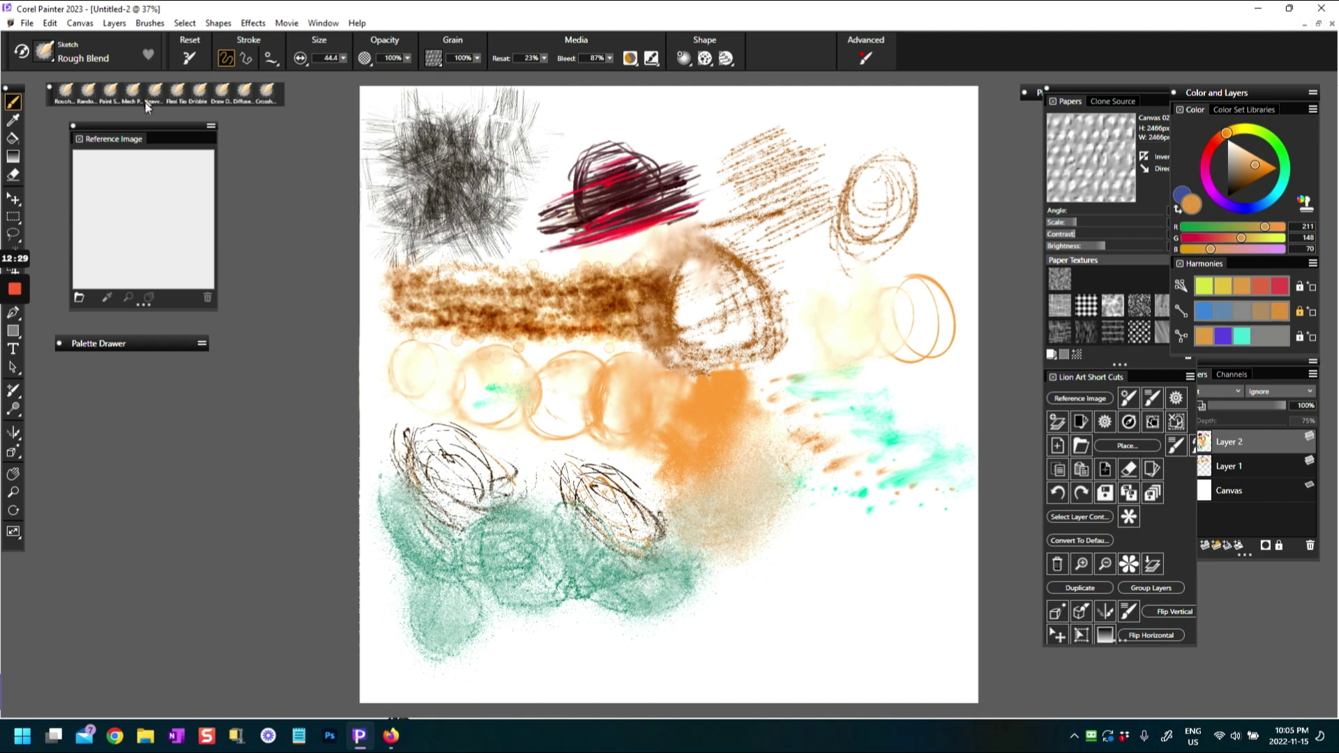
{"action": "mouse_move", "coordinate": [566, 508]}
{"action": "left_mouse_down"}
{"action": "mouse_move", "coordinate": [601, 475]}
{"action": "mouse_move", "coordinate": [618, 484]}
{"action": "left_mouse_up"}
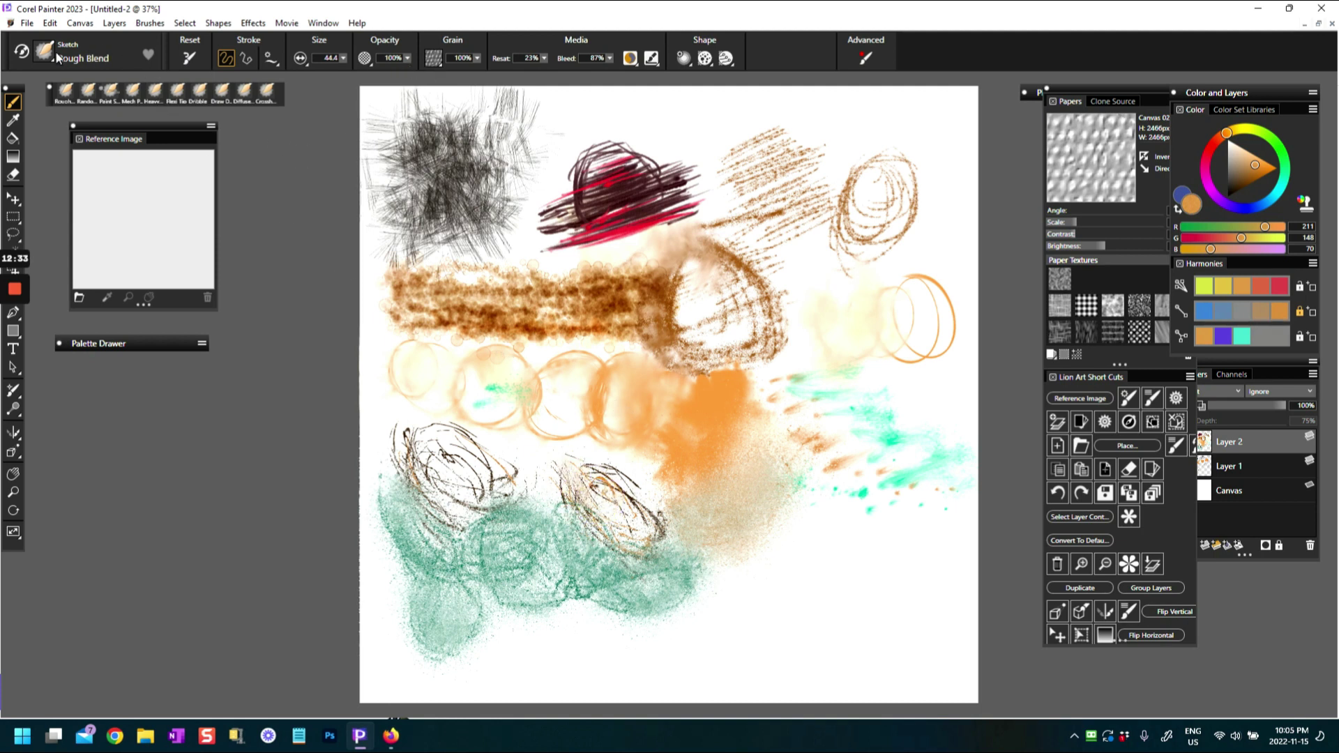
- Switch to the Rough Line brush and paint a thick near-black horizontal stroke below and beside the blended orange patch
{"action": "left_click", "coordinate": [47, 53]}
{"action": "left_click", "coordinate": [162, 318]}
{"action": "mouse_move", "coordinate": [1241, 177]}
{"action": "left_mouse_down"}
{"action": "mouse_move", "coordinate": [1228, 189]}
{"action": "mouse_move", "coordinate": [1219, 162]}
{"action": "mouse_move", "coordinate": [1228, 189]}
{"action": "left_mouse_up"}
{"action": "mouse_move", "coordinate": [787, 548]}
{"action": "left_mouse_down"}
{"action": "mouse_move", "coordinate": [952, 542]}
{"action": "mouse_move", "coordinate": [833, 548]}
{"action": "mouse_move", "coordinate": [922, 540]}
{"action": "left_mouse_up"}
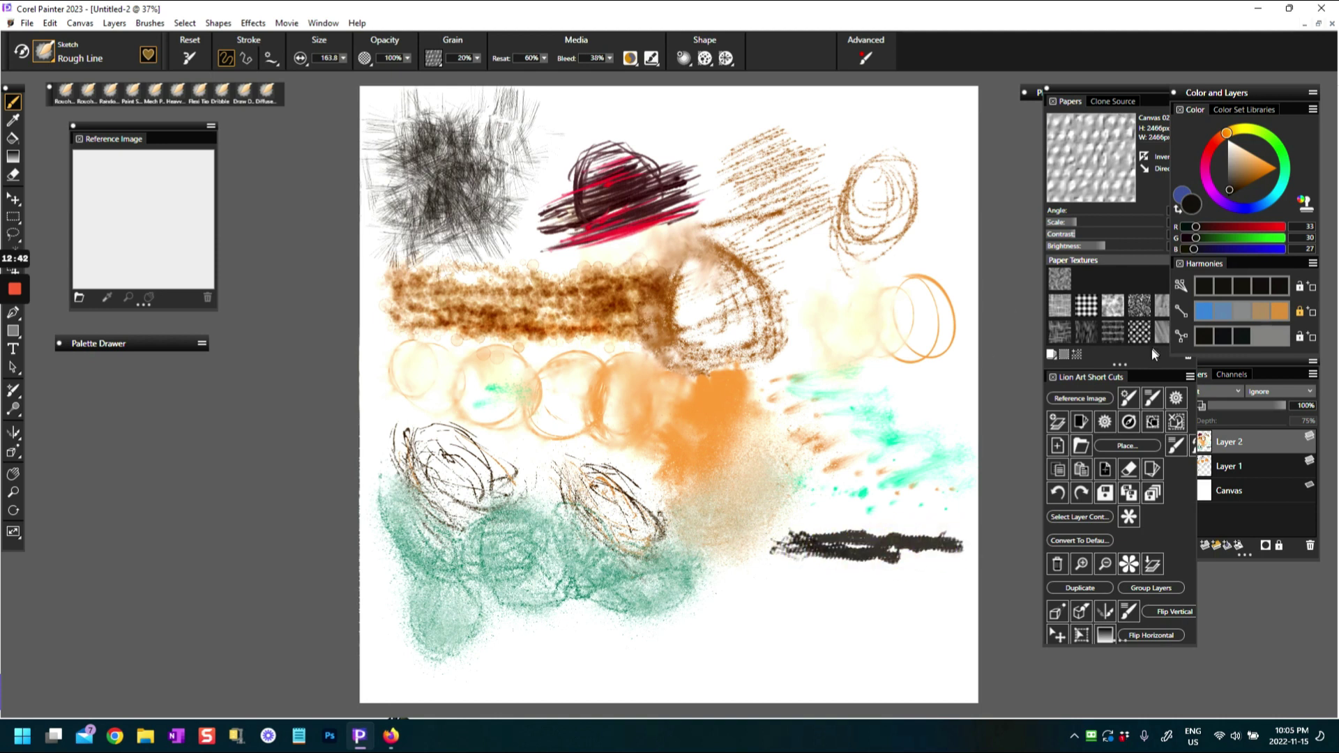
- Choose the Sandy Pastel Paper texture and paint more thick black strokes around and below the first one
{"action": "left_click", "coordinate": [1139, 308]}
{"action": "left_click_drag", "start_coordinate": [770, 554], "coordinate": [934, 575]}
{"action": "mouse_move", "coordinate": [757, 578]}
{"action": "left_mouse_down"}
{"action": "mouse_move", "coordinate": [868, 584]}
{"action": "mouse_move", "coordinate": [906, 561]}
{"action": "left_mouse_up"}
{"action": "left_click_drag", "start_coordinate": [802, 529], "coordinate": [822, 537]}
- Reset the Rough Line brush to its default and draw a series of arching wavy black lines over the turquoise splatter
{"action": "left_click", "coordinate": [190, 59]}
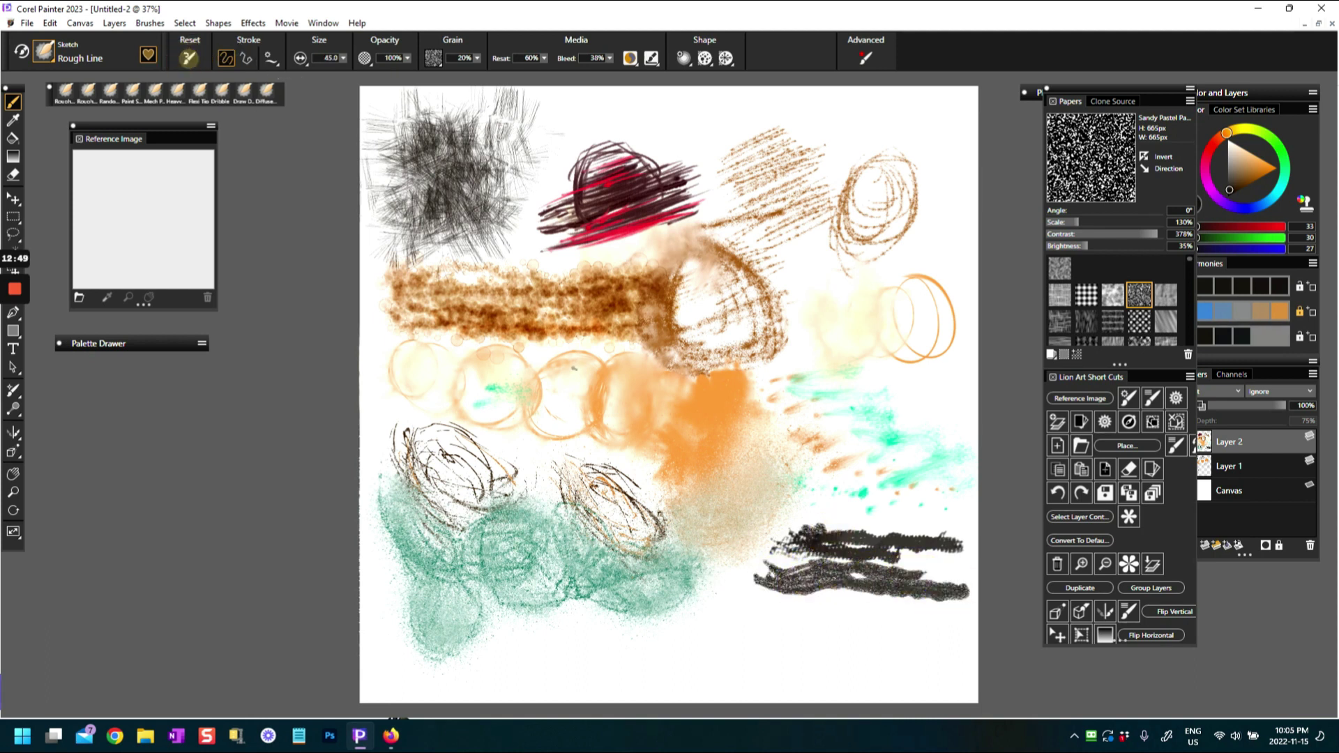
{"action": "left_click_drag", "start_coordinate": [802, 514], "coordinate": [955, 527]}
{"action": "mouse_move", "coordinate": [807, 513]}
{"action": "left_mouse_down"}
{"action": "mouse_move", "coordinate": [976, 525]}
{"action": "mouse_move", "coordinate": [861, 488]}
{"action": "mouse_move", "coordinate": [978, 504]}
{"action": "left_mouse_up"}
{"action": "mouse_move", "coordinate": [839, 500]}
{"action": "left_mouse_down"}
{"action": "mouse_move", "coordinate": [889, 463]}
{"action": "mouse_move", "coordinate": [915, 485]}
{"action": "mouse_move", "coordinate": [974, 470]}
{"action": "left_mouse_up"}
{"action": "mouse_move", "coordinate": [837, 503]}
{"action": "left_mouse_down"}
{"action": "mouse_move", "coordinate": [876, 446]}
{"action": "mouse_move", "coordinate": [977, 489]}
{"action": "left_mouse_up"}
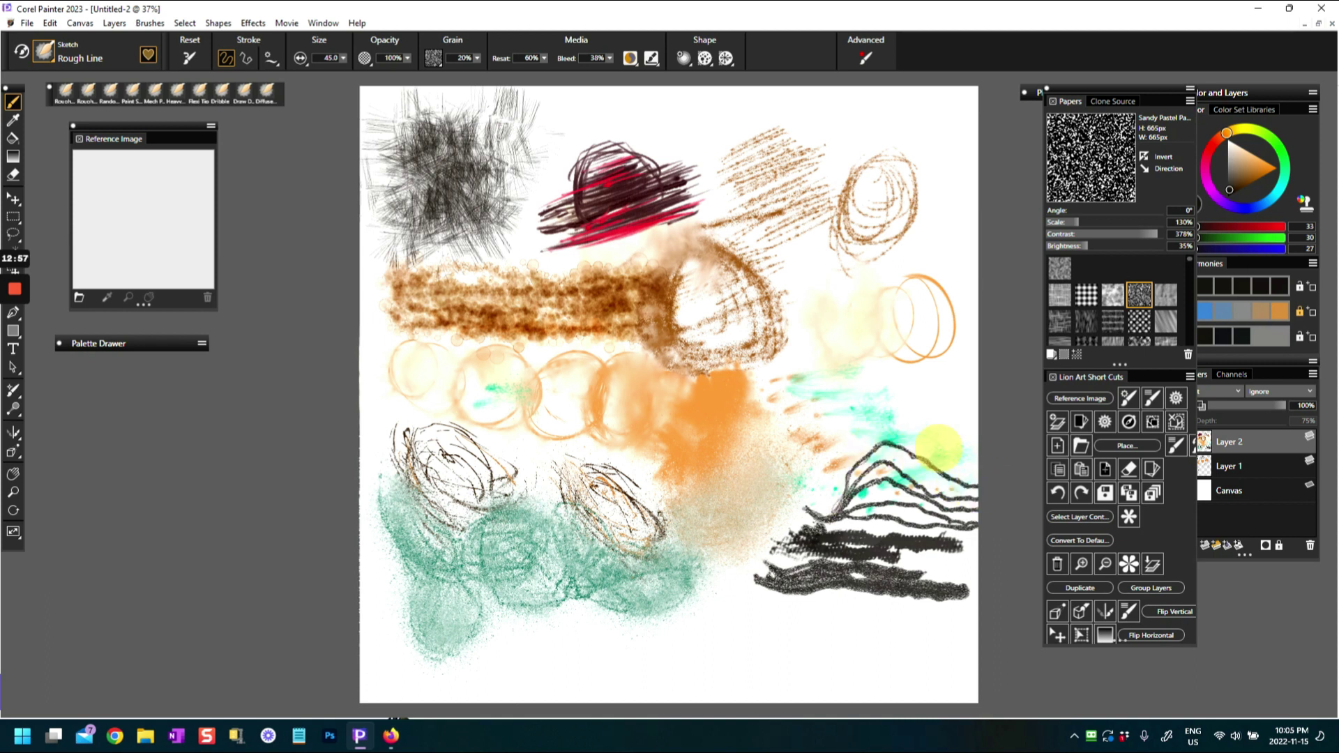
{"action": "mouse_move", "coordinate": [821, 516]}
{"action": "left_mouse_down"}
{"action": "mouse_move", "coordinate": [900, 431]}
{"action": "mouse_move", "coordinate": [986, 433]}
{"action": "left_mouse_up"}
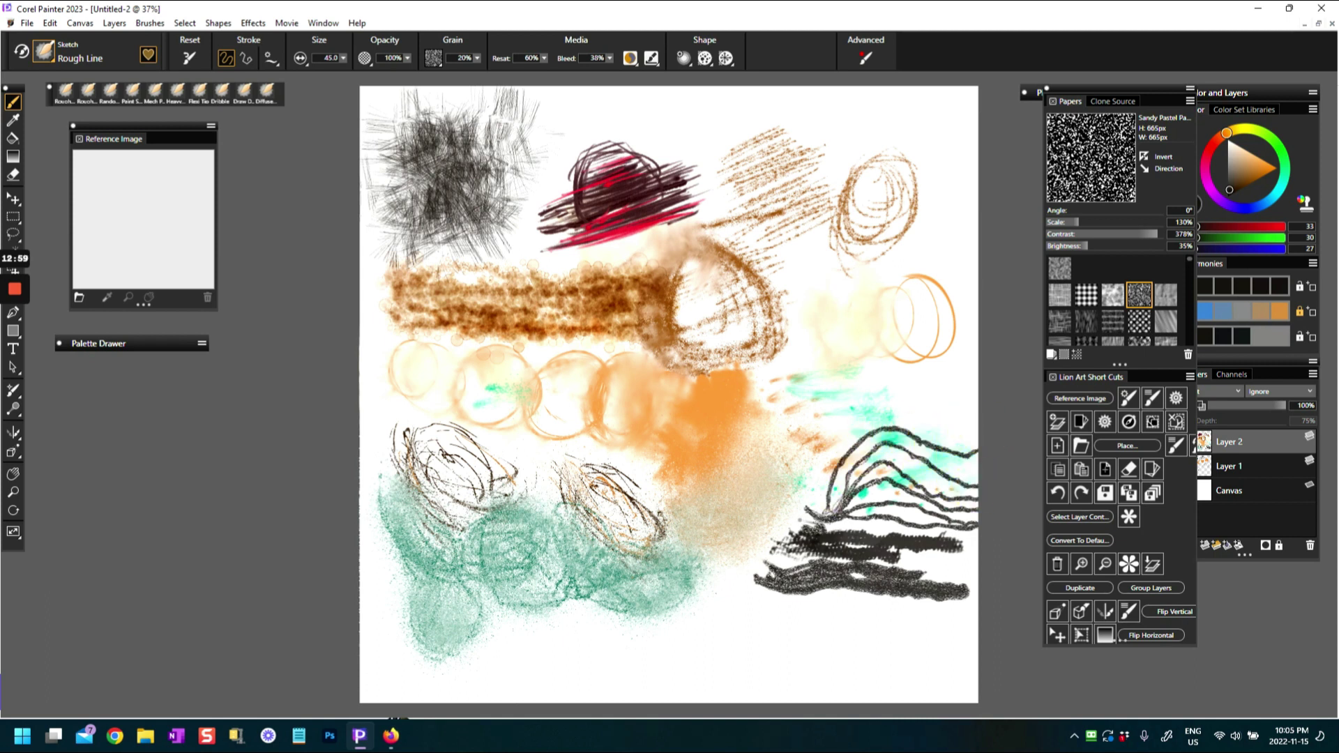
{"action": "mouse_move", "coordinate": [813, 522]}
{"action": "left_mouse_down"}
{"action": "mouse_move", "coordinate": [851, 448]}
{"action": "mouse_move", "coordinate": [978, 444]}
{"action": "mouse_move", "coordinate": [858, 418]}
{"action": "mouse_move", "coordinate": [983, 429]}
{"action": "mouse_move", "coordinate": [835, 435]}
{"action": "mouse_move", "coordinate": [979, 417]}
{"action": "left_mouse_up"}
{"action": "mouse_move", "coordinate": [814, 515]}
{"action": "left_mouse_down"}
{"action": "mouse_move", "coordinate": [943, 394]}
{"action": "mouse_move", "coordinate": [988, 385]}
{"action": "mouse_move", "coordinate": [831, 483]}
{"action": "mouse_move", "coordinate": [932, 387]}
{"action": "mouse_move", "coordinate": [982, 388]}
{"action": "left_mouse_up"}
{"action": "left_click_drag", "start_coordinate": [817, 546], "coordinate": [985, 466]}
- Add thin wavy black lines over and below the lowest thick black strokes
{"action": "left_click_drag", "start_coordinate": [770, 593], "coordinate": [983, 596]}
{"action": "mouse_move", "coordinate": [858, 599]}
{"action": "left_mouse_down"}
{"action": "mouse_move", "coordinate": [930, 592]}
{"action": "mouse_move", "coordinate": [980, 613]}
{"action": "left_mouse_up"}
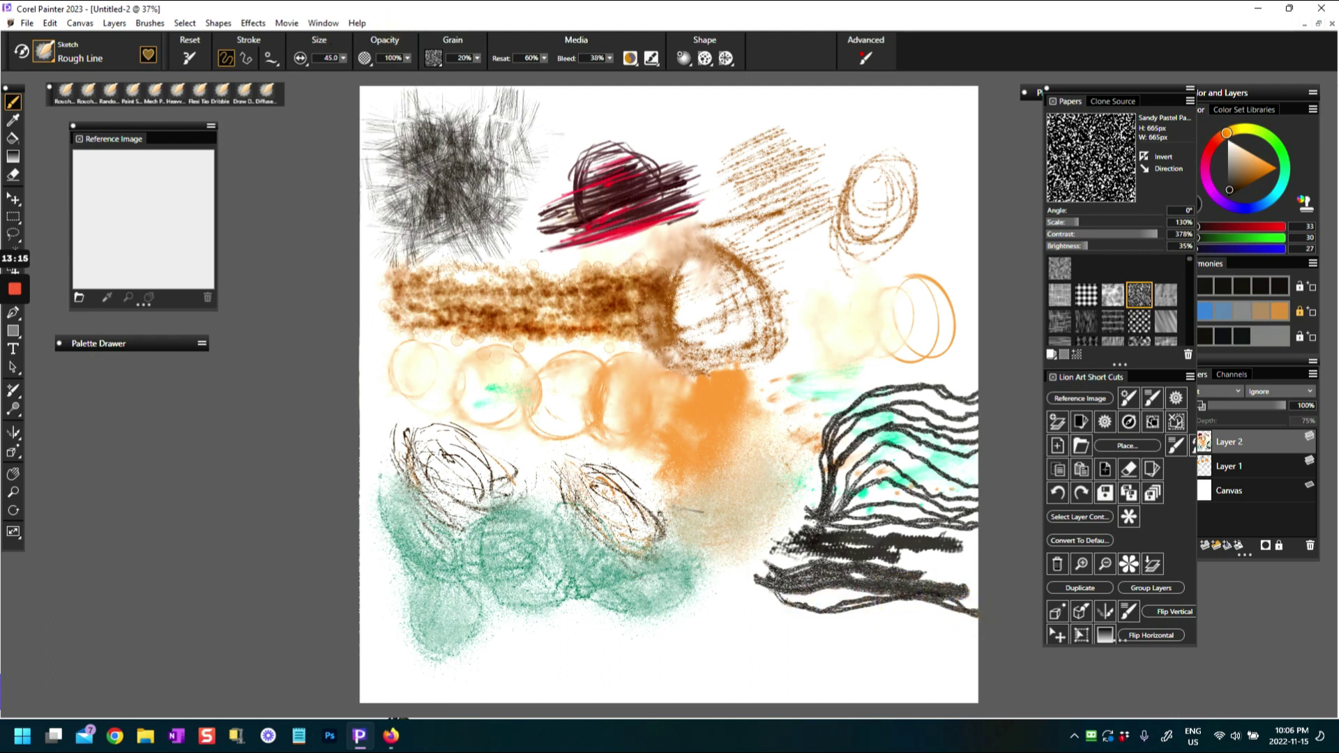
{"action": "mouse_move", "coordinate": [808, 566]}
{"action": "left_mouse_down"}
{"action": "mouse_move", "coordinate": [887, 592]}
{"action": "mouse_move", "coordinate": [788, 589]}
{"action": "mouse_move", "coordinate": [807, 562]}
{"action": "mouse_move", "coordinate": [973, 596]}
{"action": "left_mouse_up"}
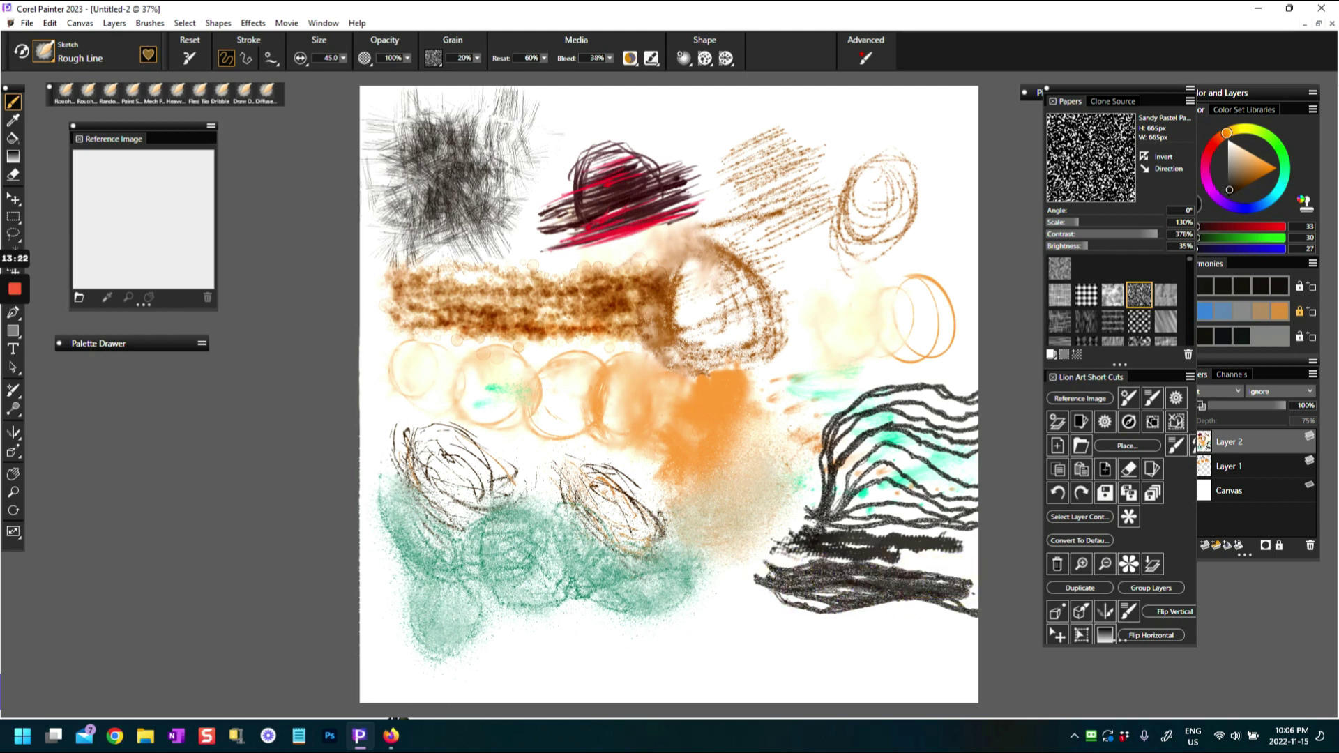
- Pick a medium brown and draw Rough Line strokes over the lower black strokes and the arching wavy lines
{"action": "left_click", "coordinate": [1244, 177]}
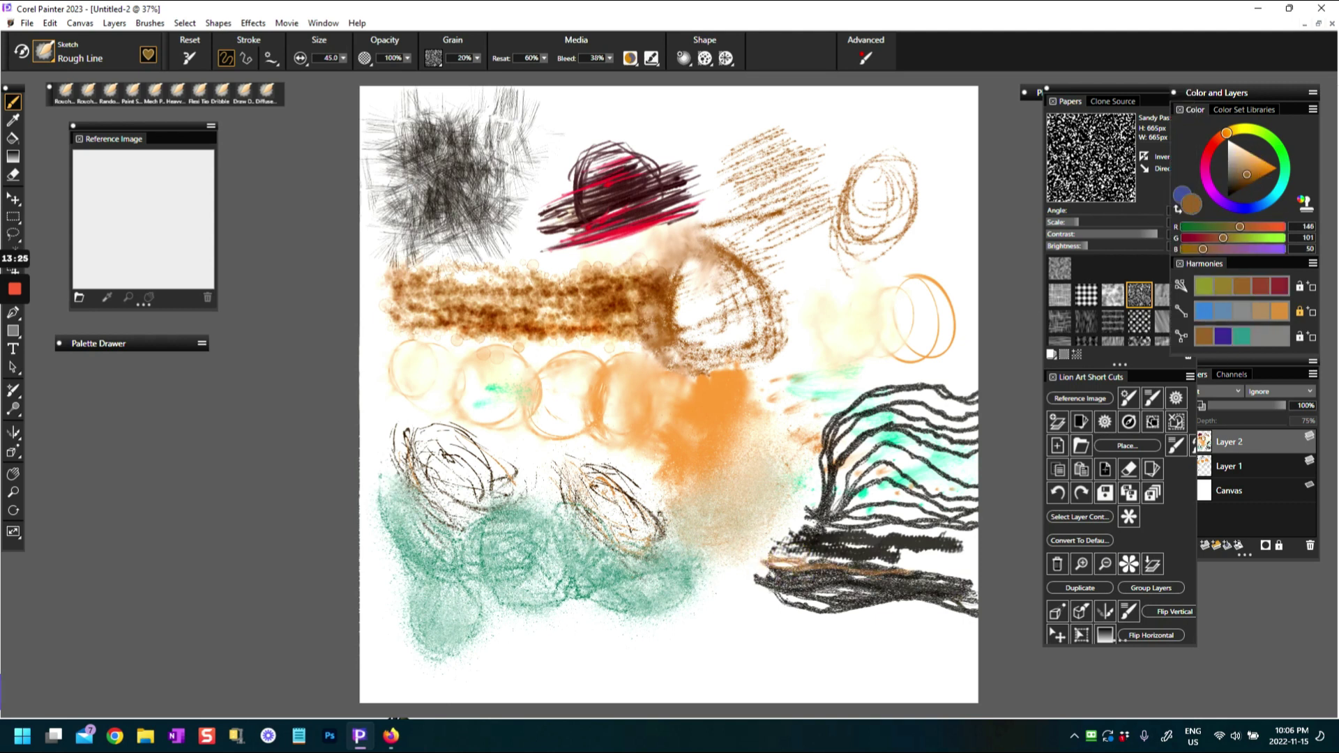
{"action": "mouse_move", "coordinate": [851, 566]}
{"action": "left_mouse_down"}
{"action": "mouse_move", "coordinate": [952, 573]}
{"action": "mouse_move", "coordinate": [705, 569]}
{"action": "mouse_move", "coordinate": [815, 573]}
{"action": "mouse_move", "coordinate": [750, 567]}
{"action": "mouse_move", "coordinate": [774, 596]}
{"action": "mouse_move", "coordinate": [888, 617]}
{"action": "mouse_move", "coordinate": [878, 613]}
{"action": "mouse_move", "coordinate": [935, 591]}
{"action": "mouse_move", "coordinate": [911, 553]}
{"action": "mouse_move", "coordinate": [941, 572]}
{"action": "left_mouse_up"}
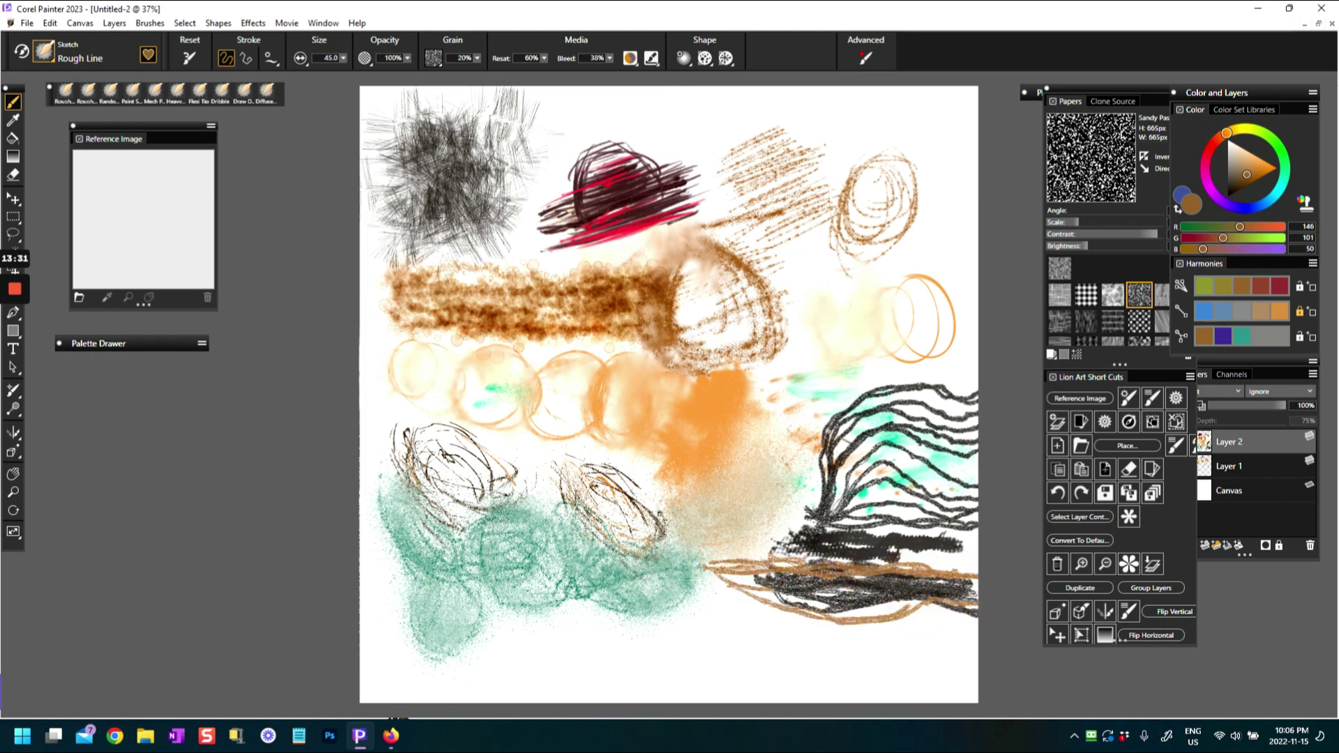
{"action": "mouse_move", "coordinate": [810, 518]}
{"action": "left_mouse_down"}
{"action": "mouse_move", "coordinate": [835, 471]}
{"action": "mouse_move", "coordinate": [896, 463]}
{"action": "mouse_move", "coordinate": [950, 493]}
{"action": "mouse_move", "coordinate": [926, 537]}
{"action": "mouse_move", "coordinate": [988, 500]}
{"action": "left_mouse_up"}
- Switch to the Smooth Line brush and draw long, thin brown curves beneath the black and brown strokes
{"action": "left_click", "coordinate": [49, 54]}
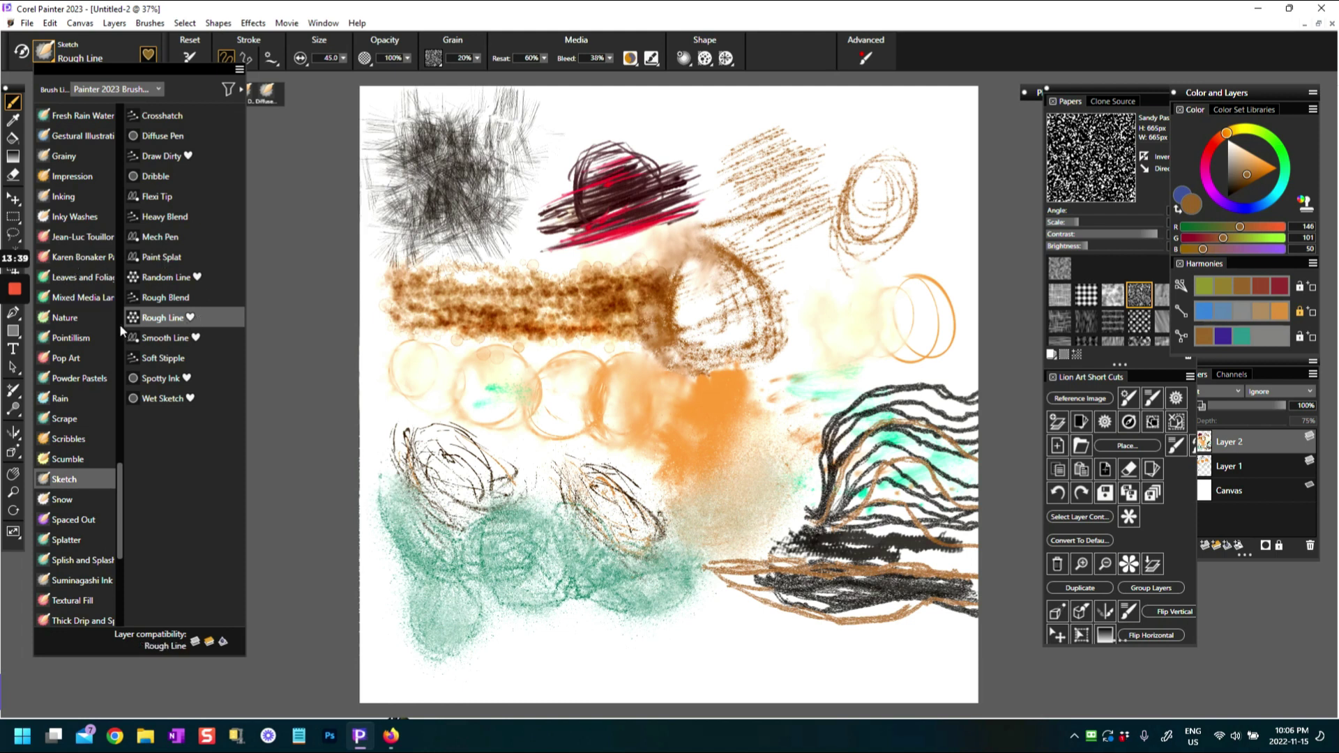
{"action": "left_click", "coordinate": [164, 339]}
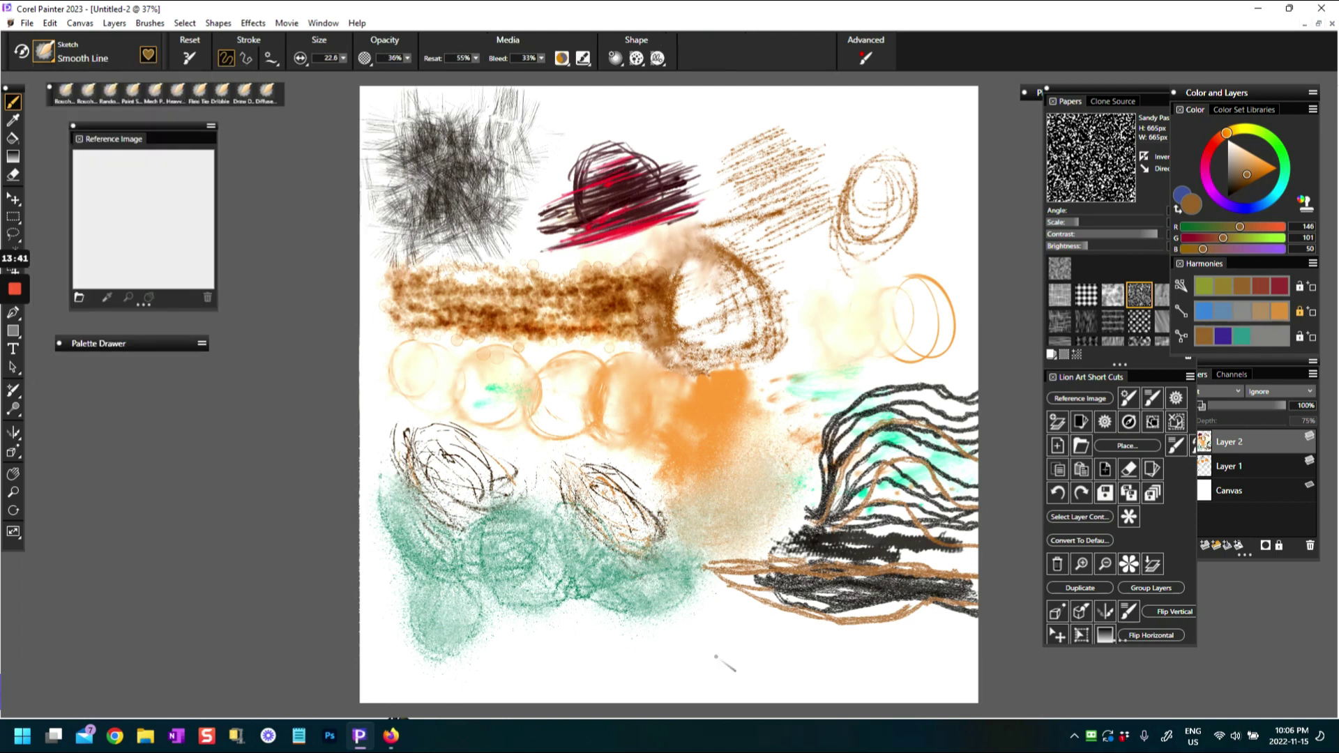
{"action": "mouse_move", "coordinate": [686, 617]}
{"action": "left_mouse_down"}
{"action": "mouse_move", "coordinate": [1035, 633]}
{"action": "mouse_move", "coordinate": [786, 634]}
{"action": "mouse_move", "coordinate": [974, 631]}
{"action": "mouse_move", "coordinate": [862, 625]}
{"action": "mouse_move", "coordinate": [935, 628]}
{"action": "left_mouse_up"}
{"action": "mouse_move", "coordinate": [692, 612]}
{"action": "left_mouse_down"}
{"action": "mouse_move", "coordinate": [871, 616]}
{"action": "mouse_move", "coordinate": [962, 616]}
{"action": "left_mouse_up"}
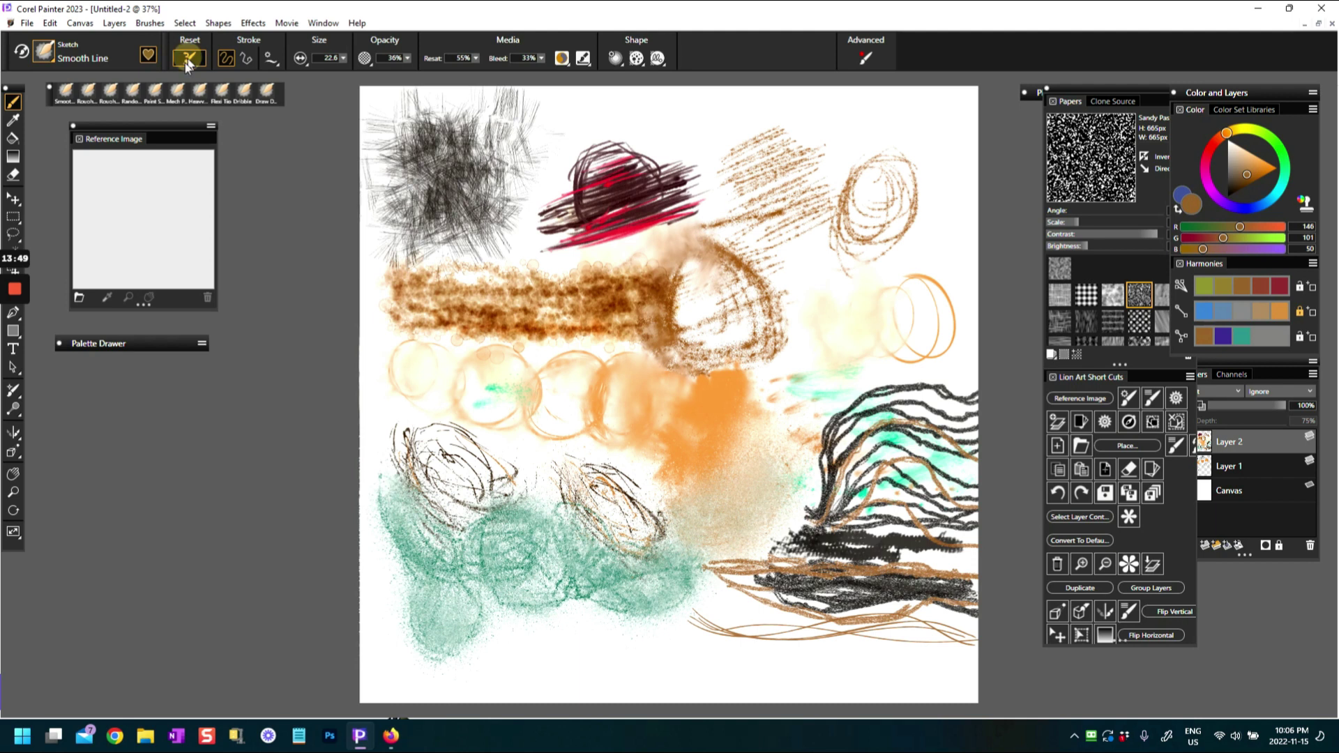
{"action": "mouse_move", "coordinate": [672, 639]}
{"action": "left_mouse_down"}
{"action": "mouse_move", "coordinate": [765, 613]}
{"action": "mouse_move", "coordinate": [965, 617]}
{"action": "left_mouse_up"}
{"action": "mouse_move", "coordinate": [671, 635]}
{"action": "left_mouse_down"}
{"action": "mouse_move", "coordinate": [725, 662]}
{"action": "mouse_move", "coordinate": [997, 617]}
{"action": "left_mouse_up"}
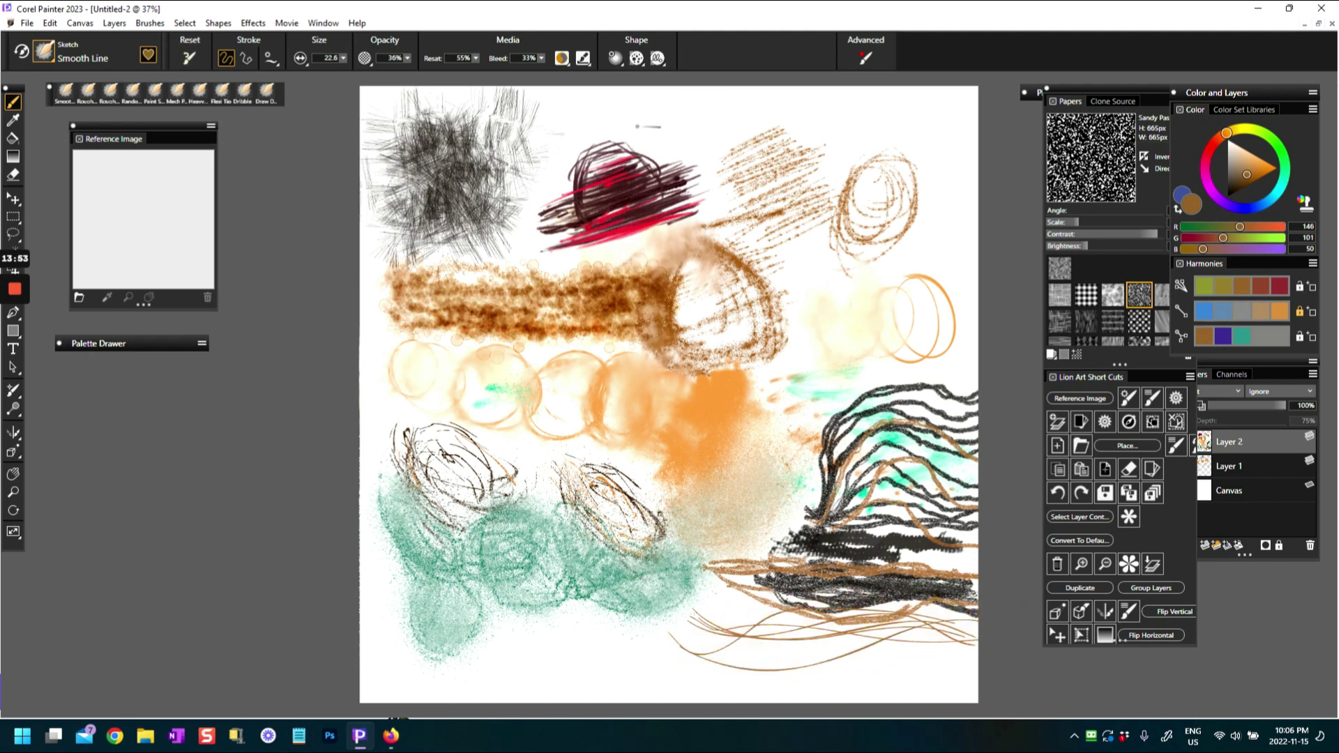
- Sketch a small brown pumpkin with curved ribs and a leafy top between the crimson strokes and brown hatching
{"action": "mouse_move", "coordinate": [690, 156]}
{"action": "left_mouse_down"}
{"action": "mouse_move", "coordinate": [696, 127]}
{"action": "mouse_move", "coordinate": [713, 155]}
{"action": "mouse_move", "coordinate": [732, 144]}
{"action": "mouse_move", "coordinate": [740, 160]}
{"action": "mouse_move", "coordinate": [739, 138]}
{"action": "mouse_move", "coordinate": [727, 186]}
{"action": "mouse_move", "coordinate": [701, 148]}
{"action": "mouse_move", "coordinate": [717, 130]}
{"action": "left_mouse_up"}
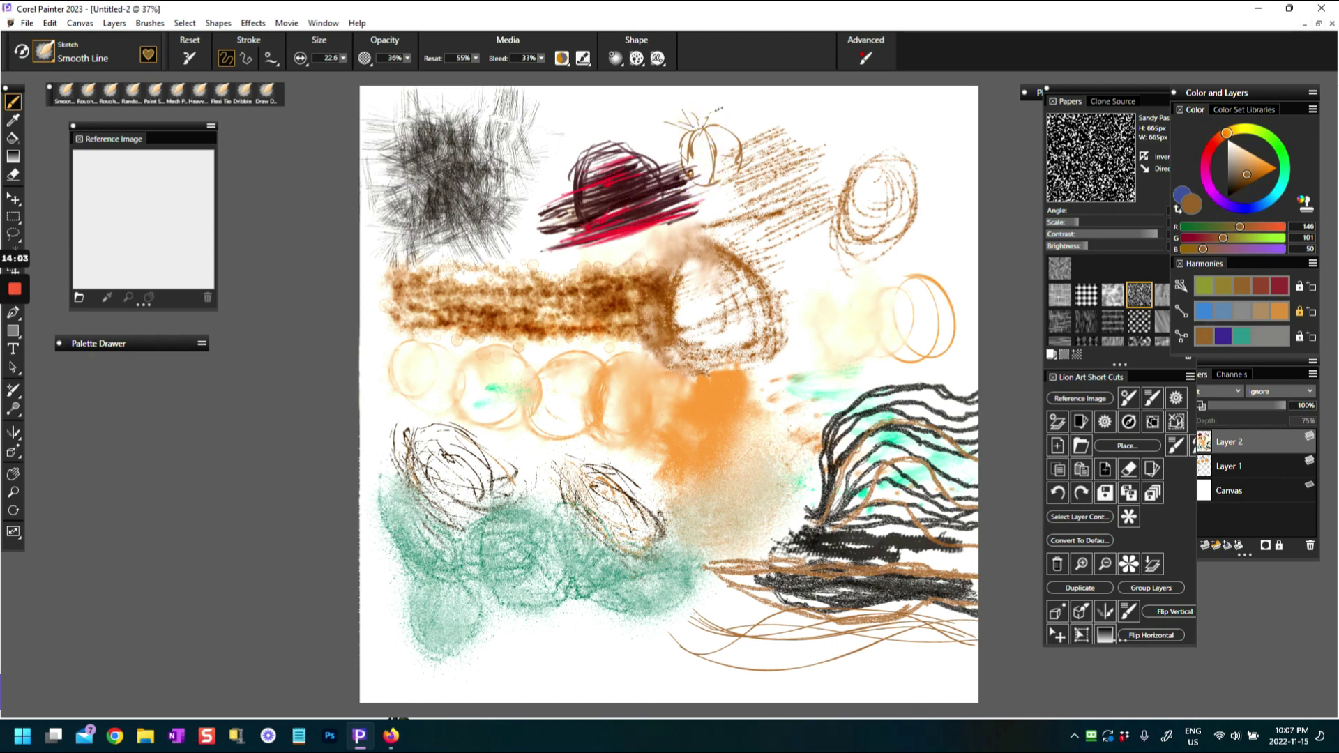
{"action": "mouse_move", "coordinate": [658, 120]}
{"action": "left_mouse_down"}
{"action": "mouse_move", "coordinate": [681, 131]}
{"action": "mouse_move", "coordinate": [717, 112]}
{"action": "mouse_move", "coordinate": [690, 181]}
{"action": "left_mouse_up"}
{"action": "left_click", "coordinate": [695, 163]}
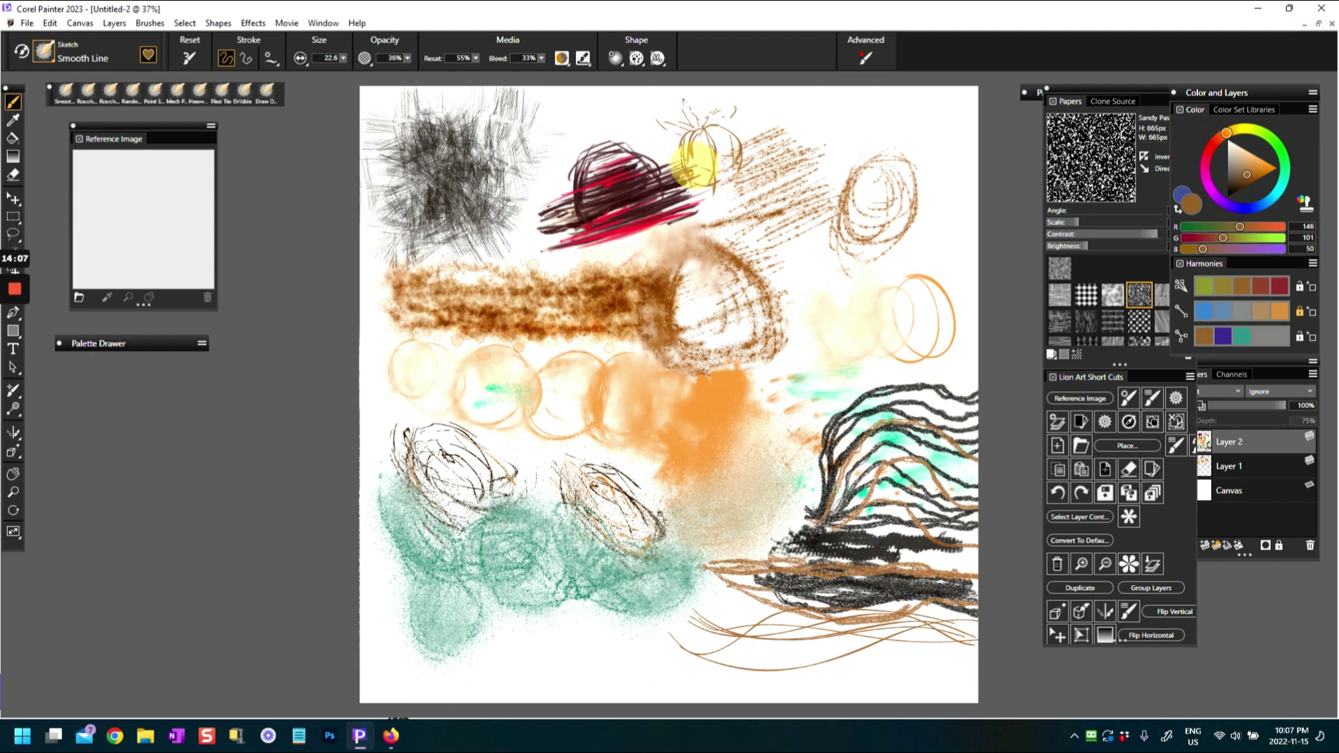
{"action": "left_click_drag", "start_coordinate": [717, 115], "coordinate": [746, 110]}
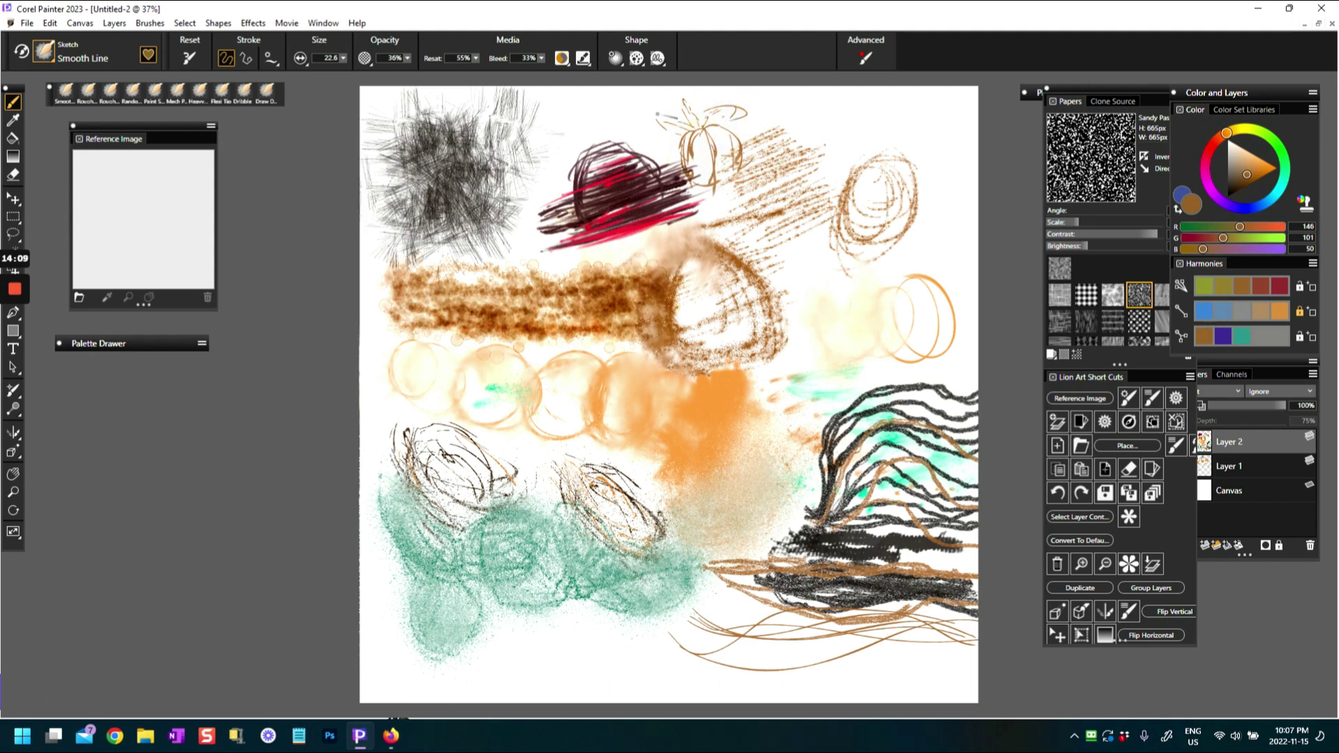
{"action": "left_click_drag", "start_coordinate": [703, 128], "coordinate": [715, 192]}
{"action": "mouse_move", "coordinate": [710, 127]}
{"action": "left_mouse_down"}
{"action": "mouse_move", "coordinate": [735, 128]}
{"action": "mouse_move", "coordinate": [740, 174]}
{"action": "mouse_move", "coordinate": [682, 165]}
{"action": "mouse_move", "coordinate": [745, 157]}
{"action": "mouse_move", "coordinate": [744, 178]}
{"action": "left_mouse_up"}
{"action": "left_click_drag", "start_coordinate": [686, 142], "coordinate": [691, 162]}
- Pick a bright orange, add curved strokes to the small pumpkin and its top, and undo the last stroke
{"action": "left_click", "coordinate": [1262, 167]}
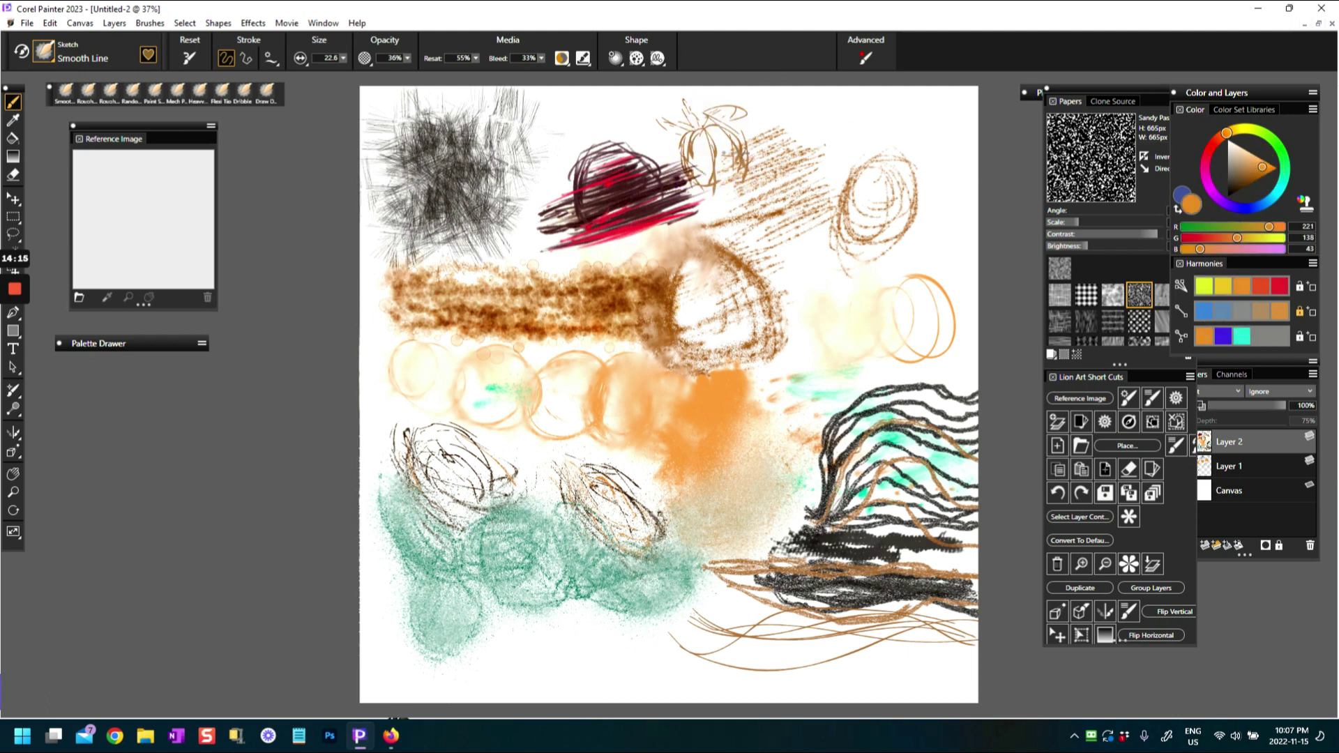
{"action": "mouse_move", "coordinate": [726, 132]}
{"action": "left_mouse_down"}
{"action": "mouse_move", "coordinate": [700, 185]}
{"action": "mouse_move", "coordinate": [711, 150]}
{"action": "mouse_move", "coordinate": [725, 157]}
{"action": "mouse_move", "coordinate": [718, 174]}
{"action": "left_mouse_up"}
{"action": "left_click_drag", "start_coordinate": [697, 112], "coordinate": [680, 122]}
{"action": "key", "text": "ctrl+z"}
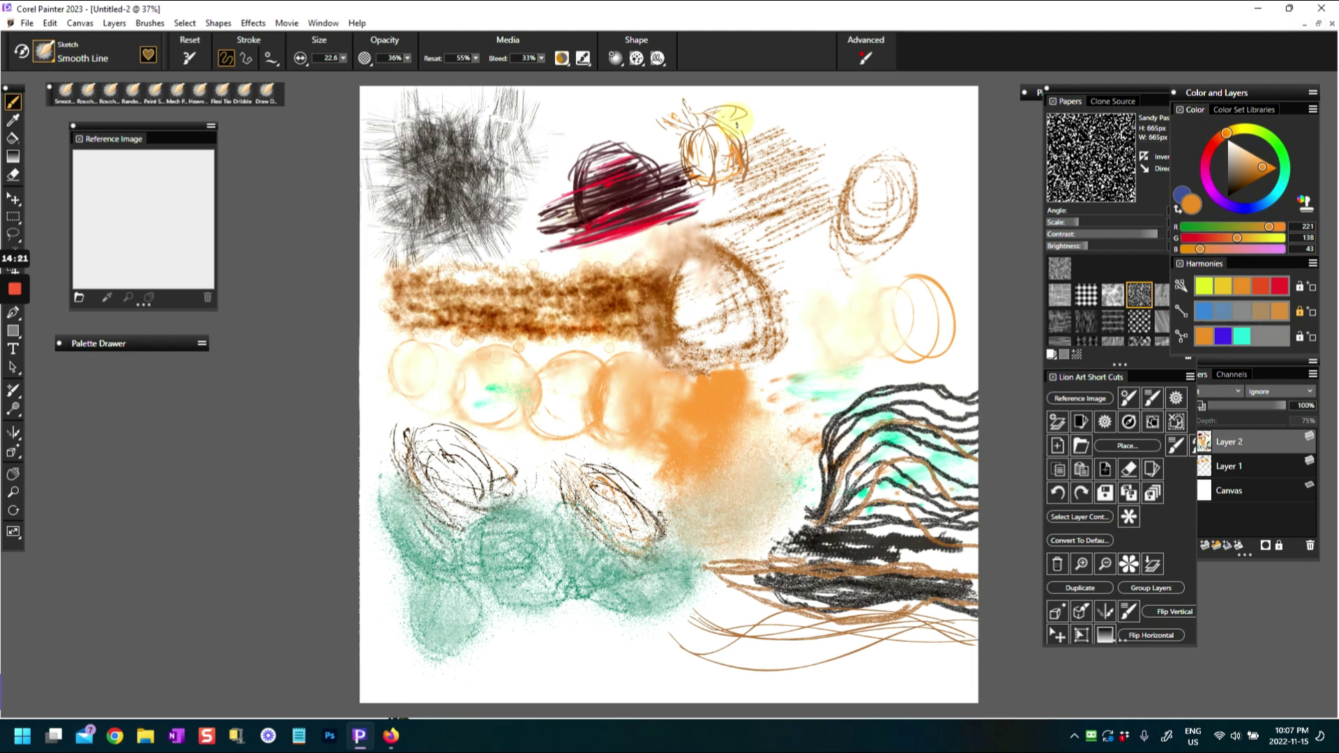
- Sketch a larger orange pumpkin around the brown looped oval, strengthening its side and top in a slightly darker orange
{"action": "mouse_move", "coordinate": [841, 111]}
{"action": "left_mouse_down"}
{"action": "mouse_move", "coordinate": [842, 136]}
{"action": "mouse_move", "coordinate": [885, 129]}
{"action": "mouse_move", "coordinate": [912, 148]}
{"action": "mouse_move", "coordinate": [811, 136]}
{"action": "mouse_move", "coordinate": [806, 187]}
{"action": "left_mouse_up"}
{"action": "mouse_move", "coordinate": [906, 151]}
{"action": "left_mouse_down"}
{"action": "mouse_move", "coordinate": [933, 182]}
{"action": "mouse_move", "coordinate": [899, 223]}
{"action": "left_mouse_up"}
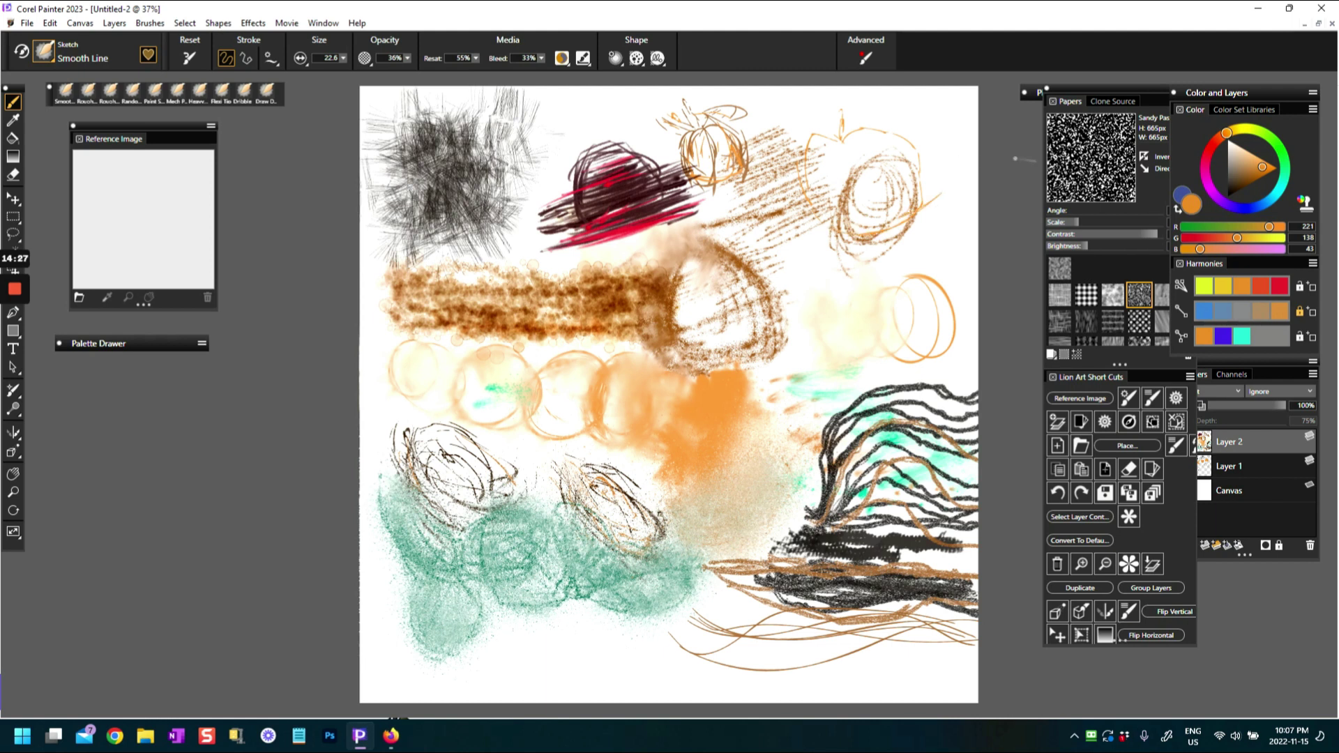
{"action": "left_click", "coordinate": [1262, 168]}
{"action": "left_click_drag", "start_coordinate": [814, 138], "coordinate": [815, 201]}
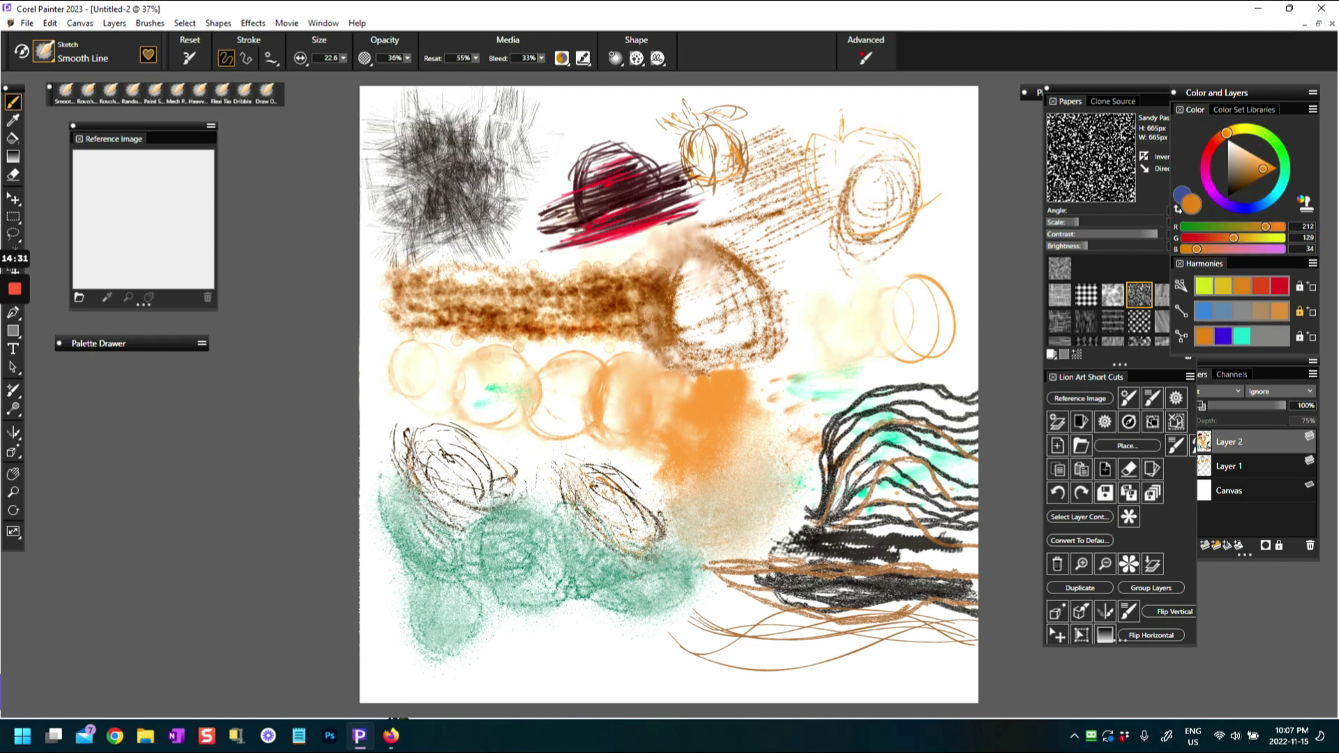
{"action": "left_click_drag", "start_coordinate": [835, 137], "coordinate": [878, 130]}
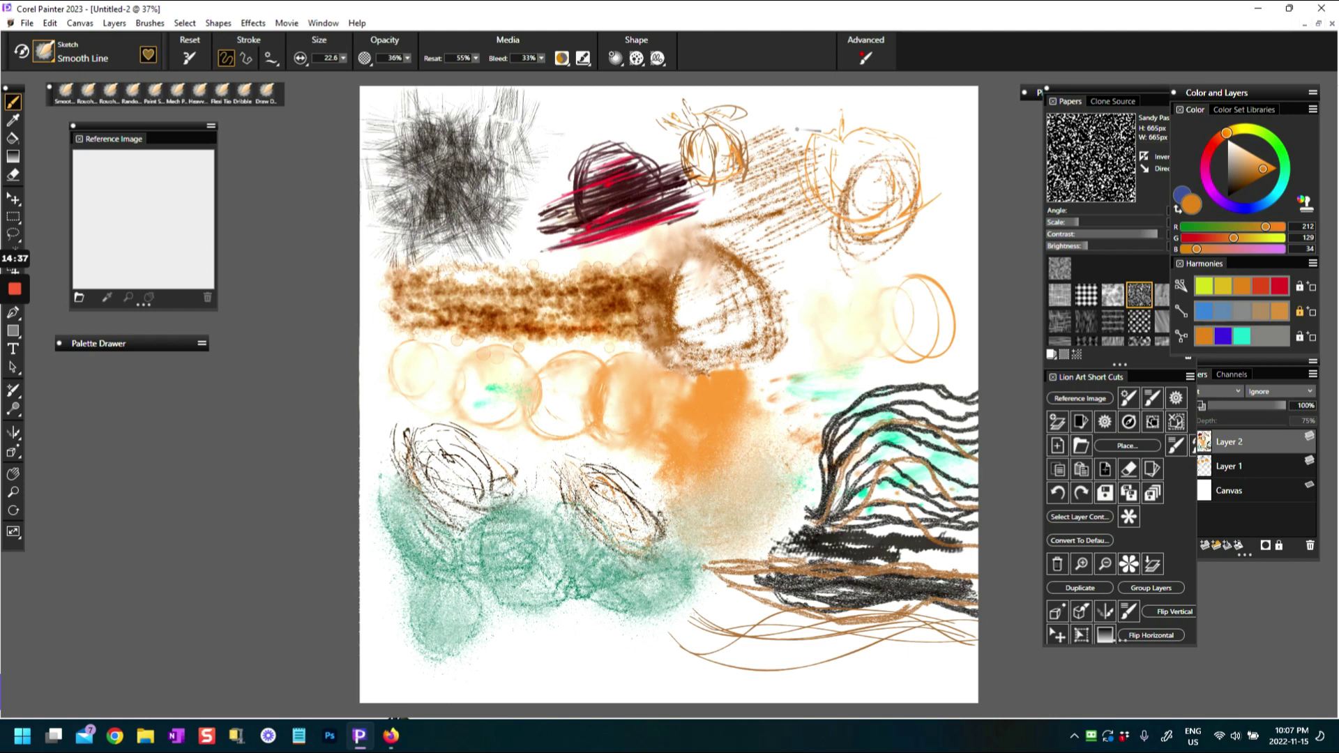
- Pick a dark brown and draw curved contour lines over the large pumpkin and the small one
{"action": "left_click", "coordinate": [1241, 189]}
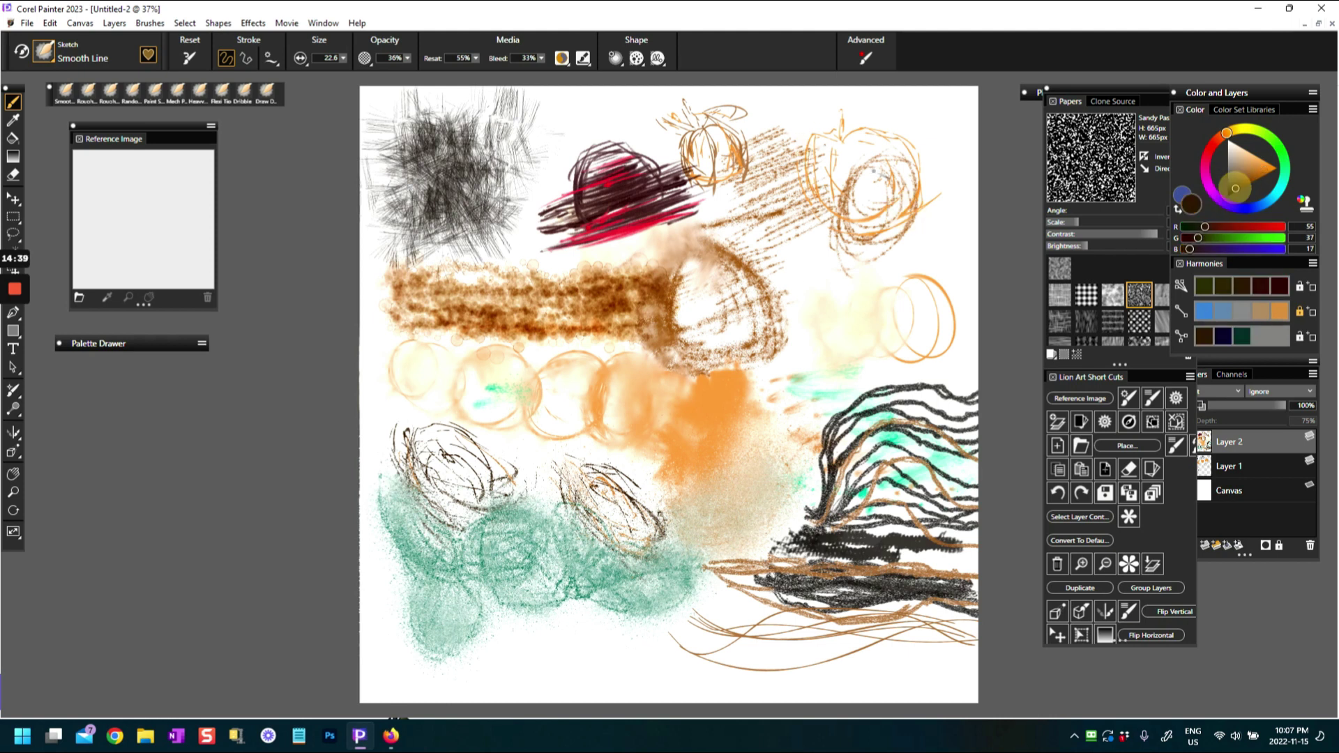
{"action": "mouse_move", "coordinate": [824, 142]}
{"action": "left_mouse_down"}
{"action": "mouse_move", "coordinate": [815, 167]}
{"action": "mouse_move", "coordinate": [823, 139]}
{"action": "mouse_move", "coordinate": [841, 153]}
{"action": "mouse_move", "coordinate": [846, 132]}
{"action": "mouse_move", "coordinate": [913, 183]}
{"action": "mouse_move", "coordinate": [874, 216]}
{"action": "mouse_move", "coordinate": [907, 208]}
{"action": "mouse_move", "coordinate": [810, 182]}
{"action": "mouse_move", "coordinate": [890, 202]}
{"action": "mouse_move", "coordinate": [829, 221]}
{"action": "mouse_move", "coordinate": [857, 230]}
{"action": "mouse_move", "coordinate": [884, 197]}
{"action": "left_mouse_up"}
{"action": "mouse_move", "coordinate": [816, 115]}
{"action": "left_mouse_down"}
{"action": "mouse_move", "coordinate": [837, 157]}
{"action": "mouse_move", "coordinate": [824, 174]}
{"action": "mouse_move", "coordinate": [896, 180]}
{"action": "left_mouse_up"}
{"action": "mouse_move", "coordinate": [830, 143]}
{"action": "left_mouse_down"}
{"action": "mouse_move", "coordinate": [846, 199]}
{"action": "mouse_move", "coordinate": [877, 193]}
{"action": "mouse_move", "coordinate": [841, 191]}
{"action": "mouse_move", "coordinate": [834, 232]}
{"action": "mouse_move", "coordinate": [880, 241]}
{"action": "left_mouse_up"}
{"action": "mouse_move", "coordinate": [686, 137]}
{"action": "left_mouse_down"}
{"action": "mouse_move", "coordinate": [705, 181]}
{"action": "mouse_move", "coordinate": [727, 159]}
{"action": "left_mouse_up"}
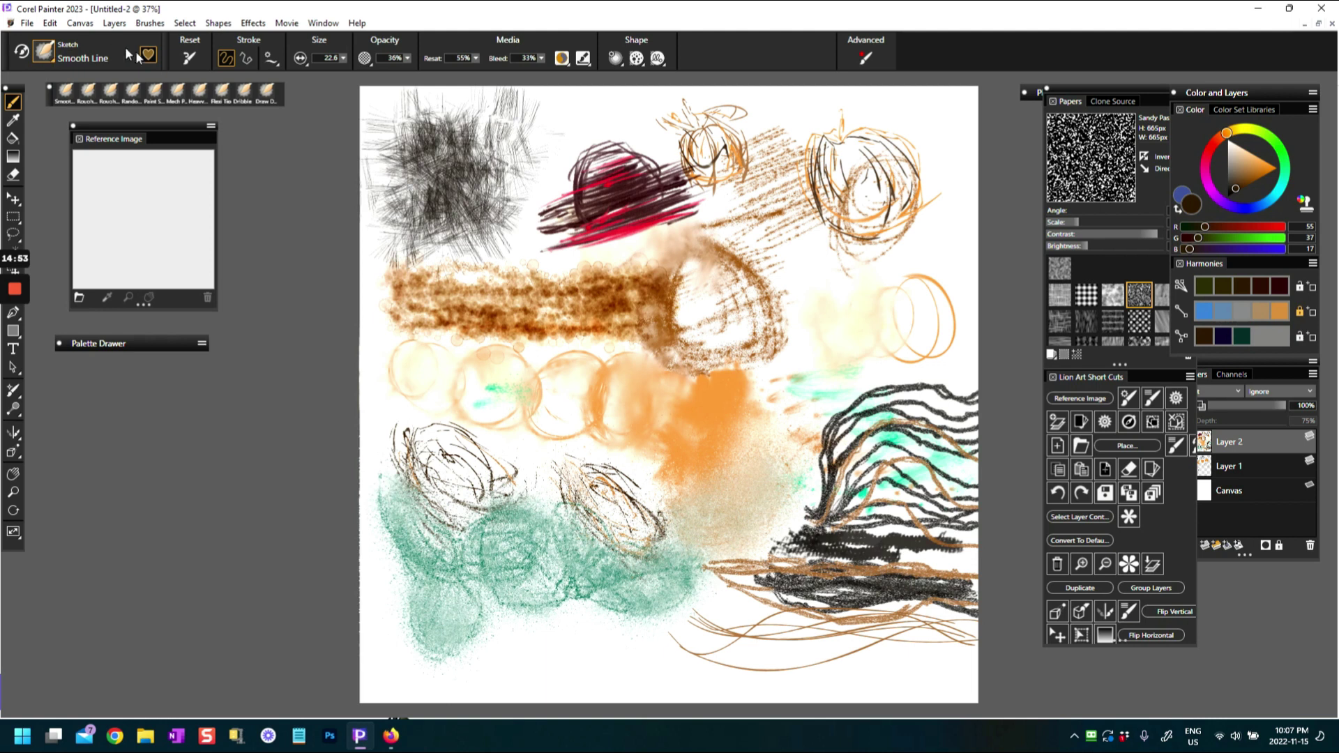
- Sketch a dark brown ribbed pumpkin shape with a stem over the overlapping orange circles below the large pumpkin
{"action": "mouse_move", "coordinate": [881, 293]}
{"action": "left_mouse_down"}
{"action": "mouse_move", "coordinate": [878, 354]}
{"action": "mouse_move", "coordinate": [910, 352]}
{"action": "mouse_move", "coordinate": [888, 379]}
{"action": "left_mouse_up"}
{"action": "left_click_drag", "start_coordinate": [885, 279], "coordinate": [904, 273]}
{"action": "left_click_drag", "start_coordinate": [915, 266], "coordinate": [925, 261]}
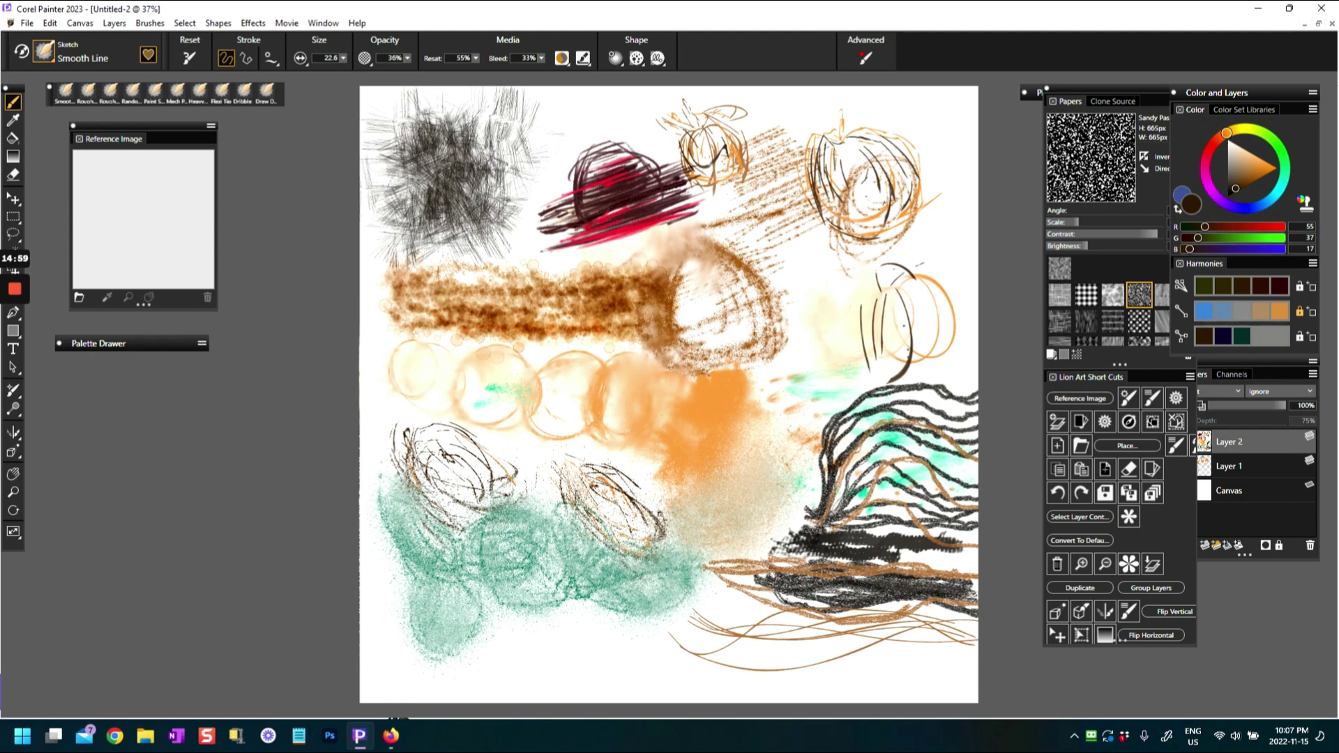
{"action": "mouse_move", "coordinate": [862, 300]}
{"action": "left_mouse_down"}
{"action": "mouse_move", "coordinate": [902, 290]}
{"action": "mouse_move", "coordinate": [876, 314]}
{"action": "left_mouse_up"}
- Switch to the Soft Stipple brush and stipple dark dots below the green leaves and inside the third orange circle
{"action": "left_click", "coordinate": [58, 48]}
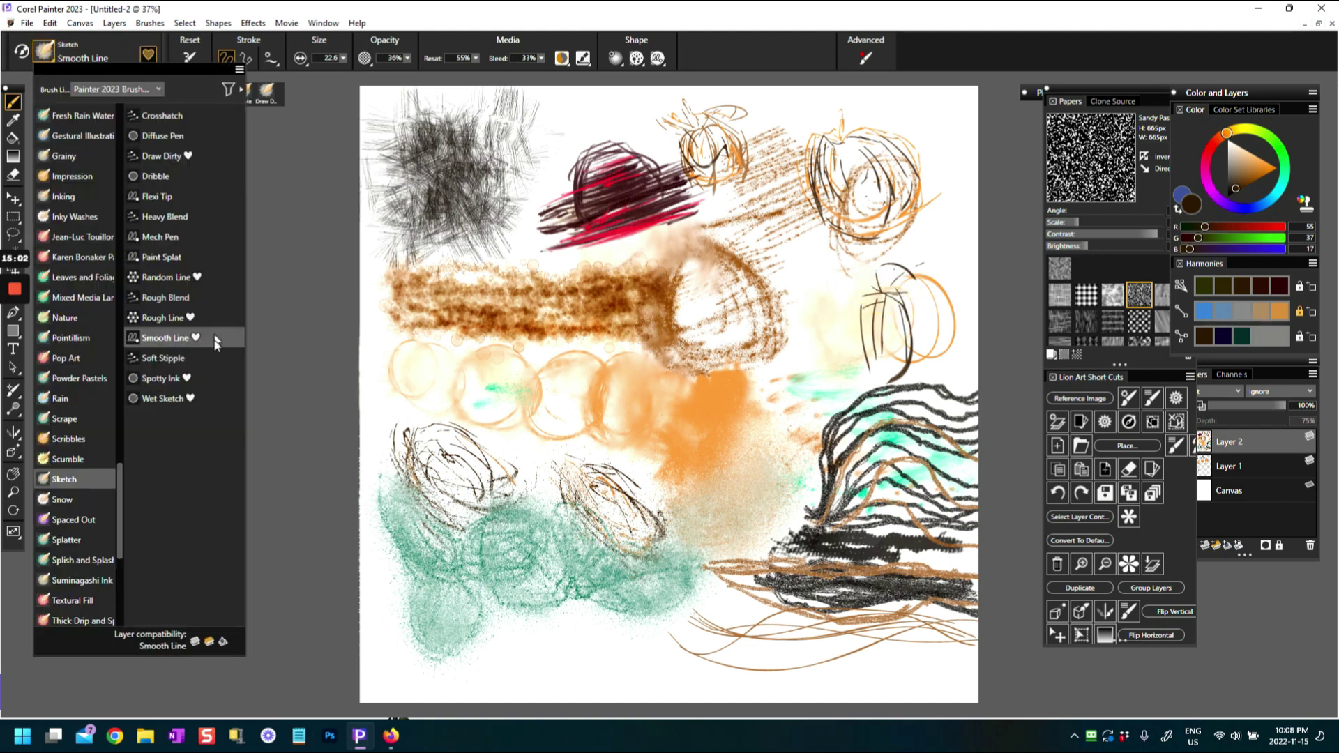
{"action": "left_click", "coordinate": [191, 363]}
{"action": "mouse_move", "coordinate": [531, 620]}
{"action": "left_mouse_down"}
{"action": "mouse_move", "coordinate": [606, 636]}
{"action": "mouse_move", "coordinate": [642, 576]}
{"action": "left_mouse_up"}
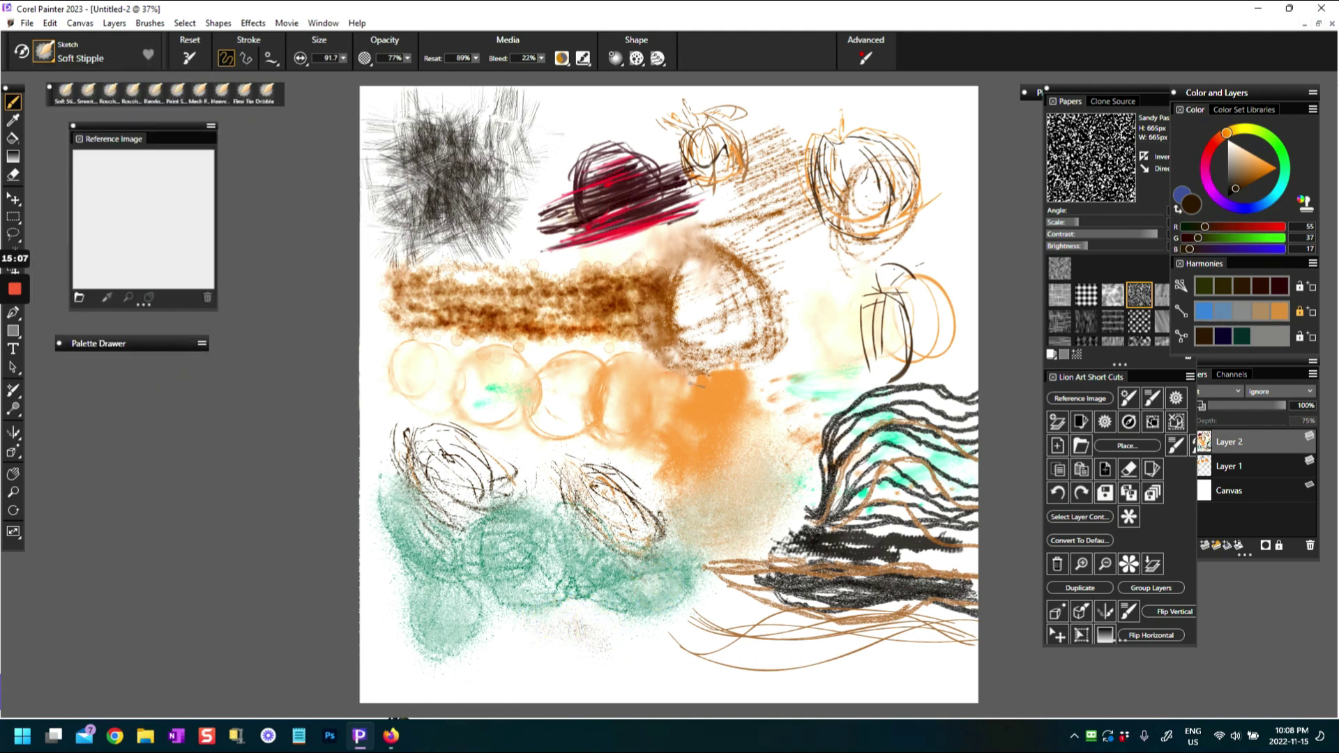
{"action": "mouse_move", "coordinate": [566, 414]}
{"action": "left_mouse_down"}
{"action": "mouse_move", "coordinate": [548, 394]}
{"action": "mouse_move", "coordinate": [564, 362]}
{"action": "mouse_move", "coordinate": [590, 379]}
{"action": "mouse_move", "coordinate": [580, 415]}
{"action": "mouse_move", "coordinate": [554, 365]}
{"action": "mouse_move", "coordinate": [594, 367]}
{"action": "mouse_move", "coordinate": [577, 366]}
{"action": "mouse_move", "coordinate": [578, 431]}
{"action": "mouse_move", "coordinate": [551, 426]}
{"action": "left_mouse_up"}
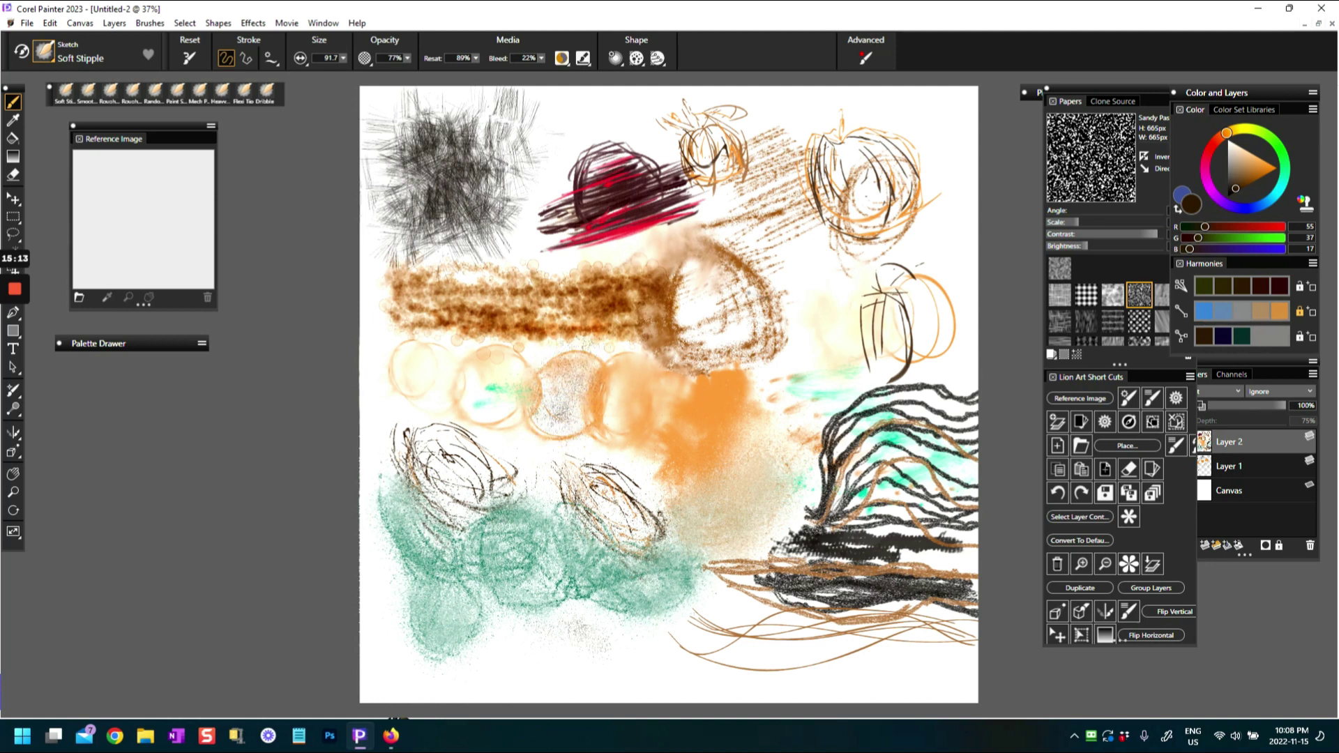
- Shade the dark ribbed pumpkin and the orange circles behind it with Soft Stipple dots
{"action": "mouse_move", "coordinate": [913, 307]}
{"action": "left_mouse_down"}
{"action": "mouse_move", "coordinate": [930, 335]}
{"action": "mouse_move", "coordinate": [921, 271]}
{"action": "mouse_move", "coordinate": [906, 296]}
{"action": "left_mouse_up"}
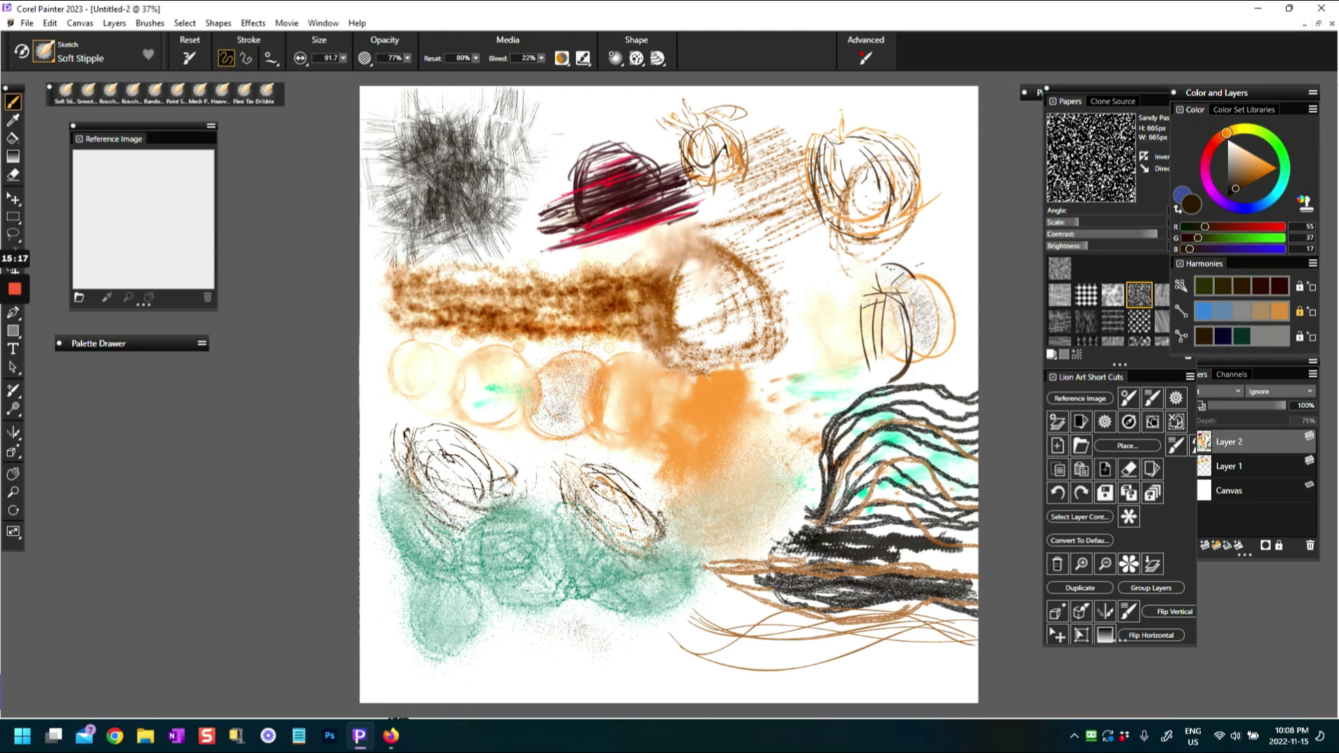
{"action": "mouse_move", "coordinate": [846, 326]}
{"action": "left_mouse_down"}
{"action": "mouse_move", "coordinate": [919, 332]}
{"action": "mouse_move", "coordinate": [856, 282]}
{"action": "mouse_move", "coordinate": [887, 282]}
{"action": "left_mouse_up"}
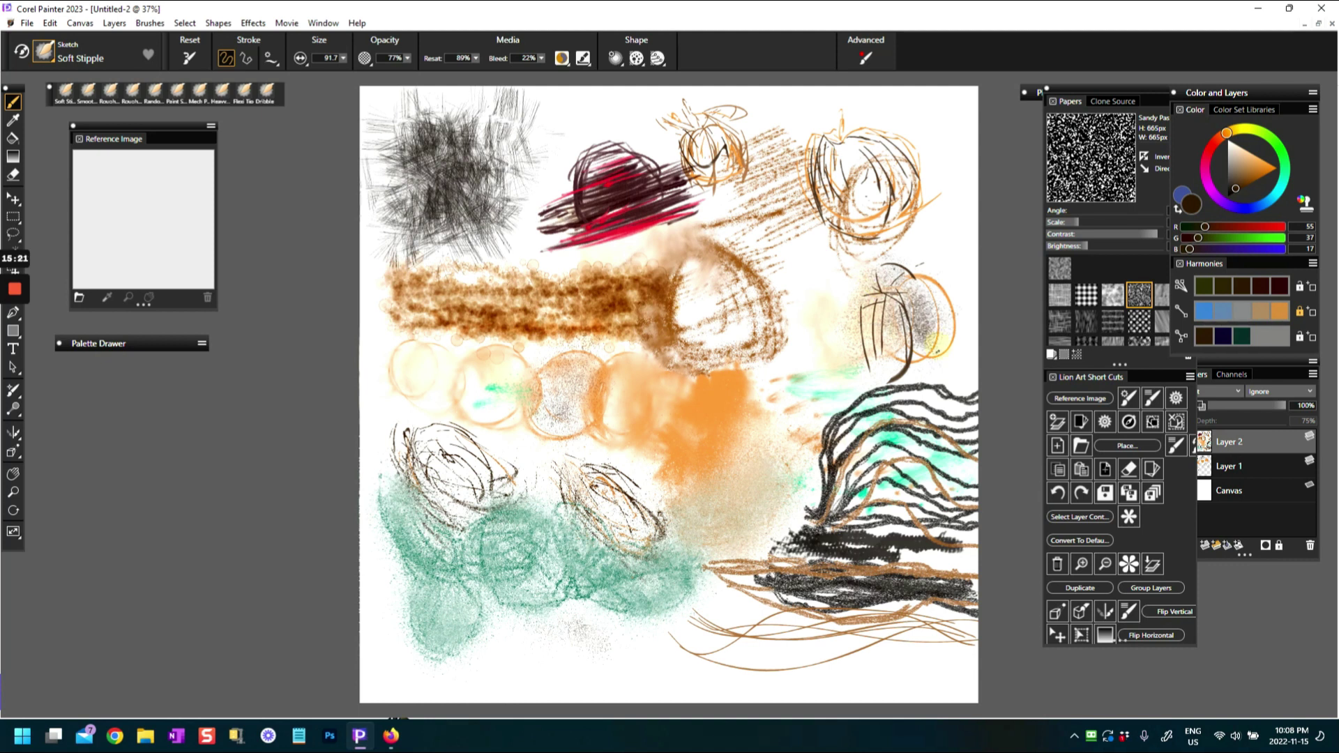
{"action": "left_click_drag", "start_coordinate": [938, 331], "coordinate": [916, 349]}
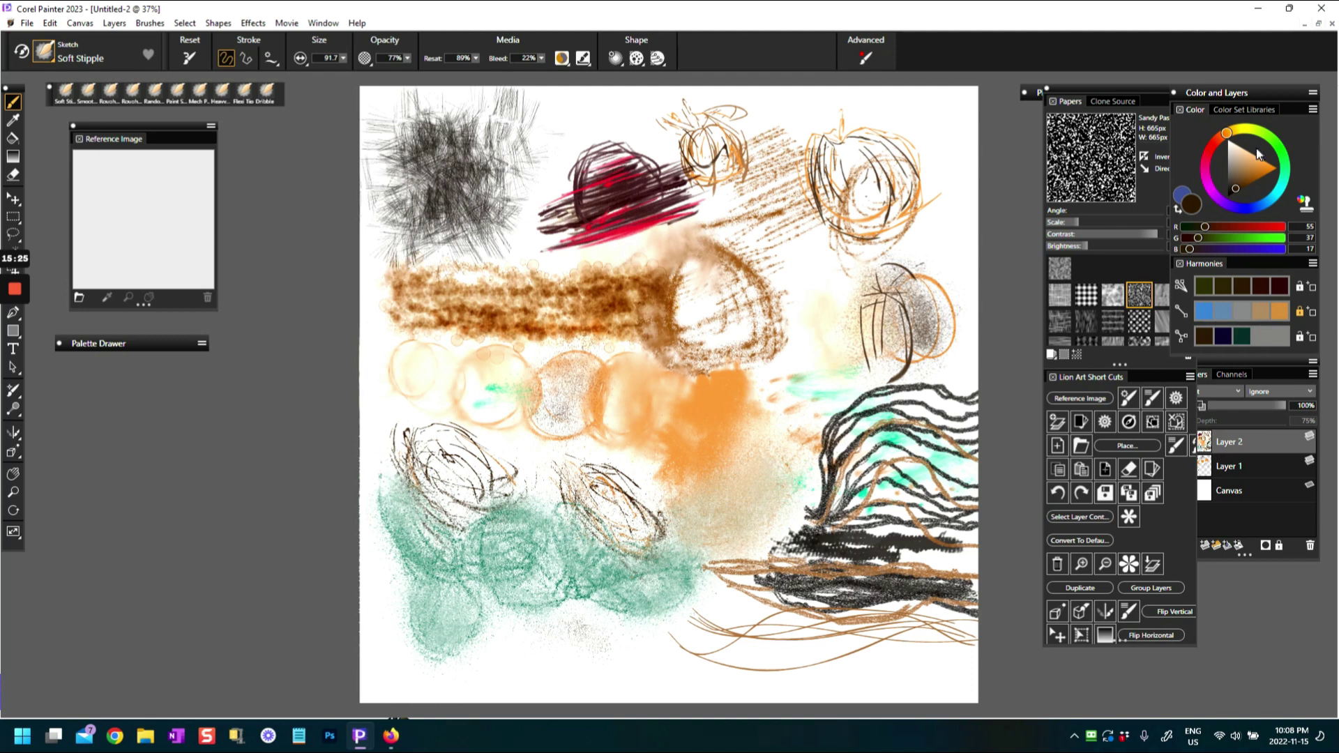
- Pick an orange-brown (RGB 182, 112, 32) and add Soft Stipple dots along the side of the dark ribbed pumpkin
{"action": "left_click", "coordinate": [1257, 172]}
{"action": "left_click_drag", "start_coordinate": [934, 314], "coordinate": [934, 301]}
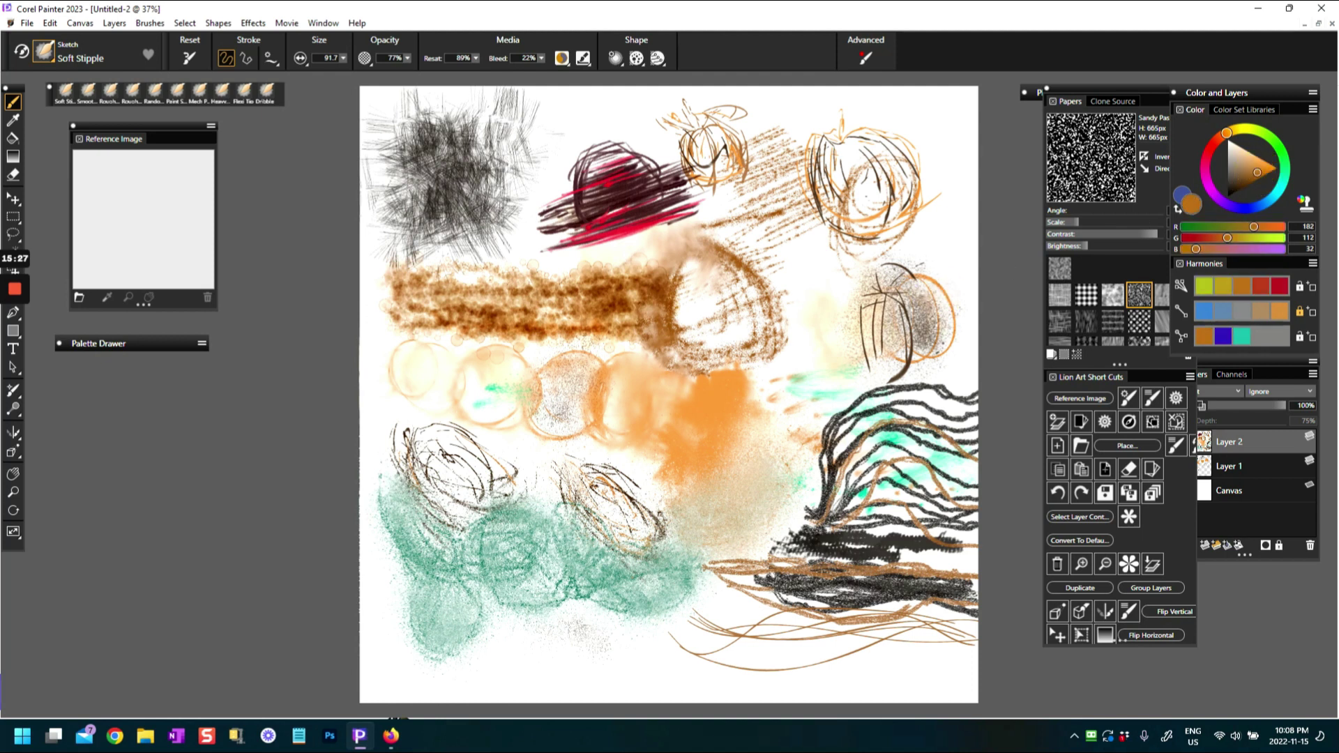
{"action": "mouse_move", "coordinate": [875, 320]}
{"action": "left_mouse_down"}
{"action": "mouse_move", "coordinate": [869, 279]}
{"action": "mouse_move", "coordinate": [875, 300]}
{"action": "mouse_move", "coordinate": [877, 271]}
{"action": "mouse_move", "coordinate": [897, 264]}
{"action": "left_mouse_up"}
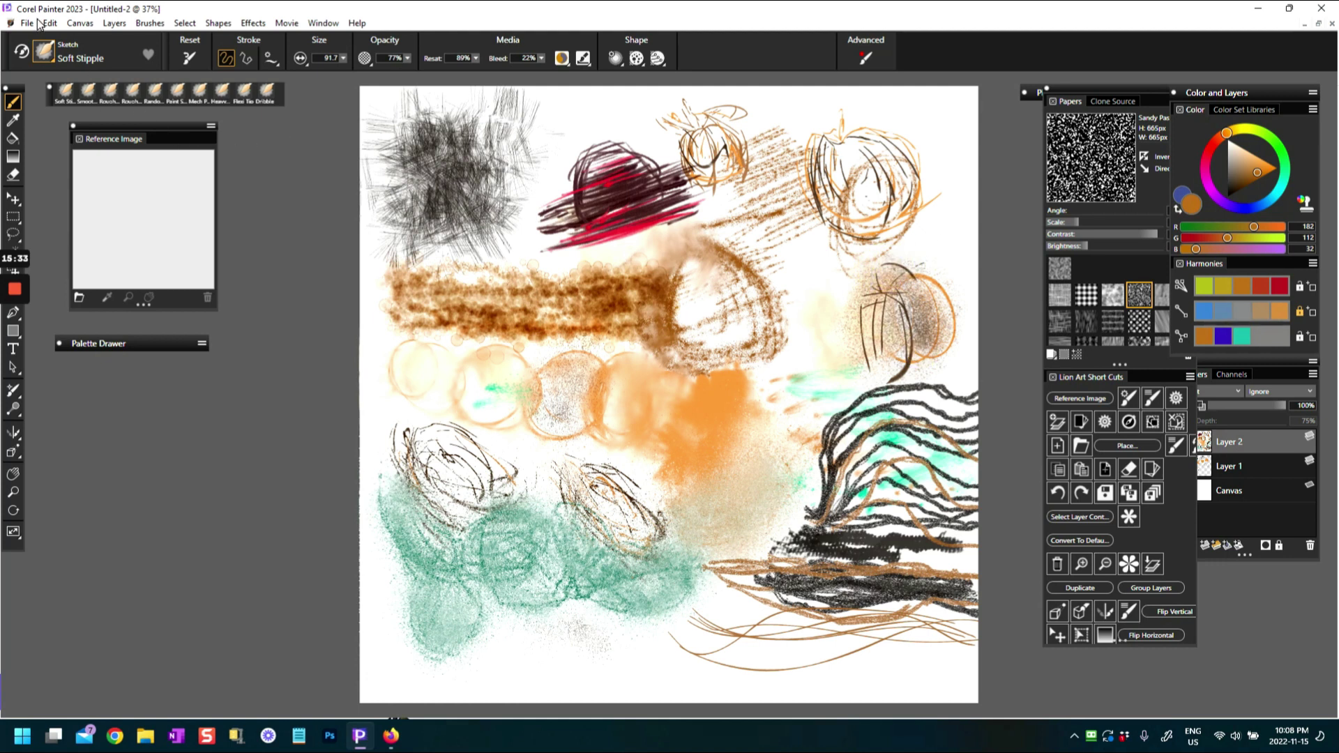
{"action": "left_click", "coordinate": [46, 55]}
{"action": "left_click", "coordinate": [184, 46]}
{"action": "mouse_move", "coordinate": [847, 328]}
{"action": "left_mouse_down"}
{"action": "mouse_move", "coordinate": [864, 373]}
{"action": "mouse_move", "coordinate": [851, 317]}
{"action": "mouse_move", "coordinate": [878, 296]}
{"action": "left_mouse_up"}
- Switch to the Spotty Ink brush, pick a teal blue and scribble a small circle above a larger one beside the ribbed pumpkin
{"action": "left_click", "coordinate": [45, 54]}
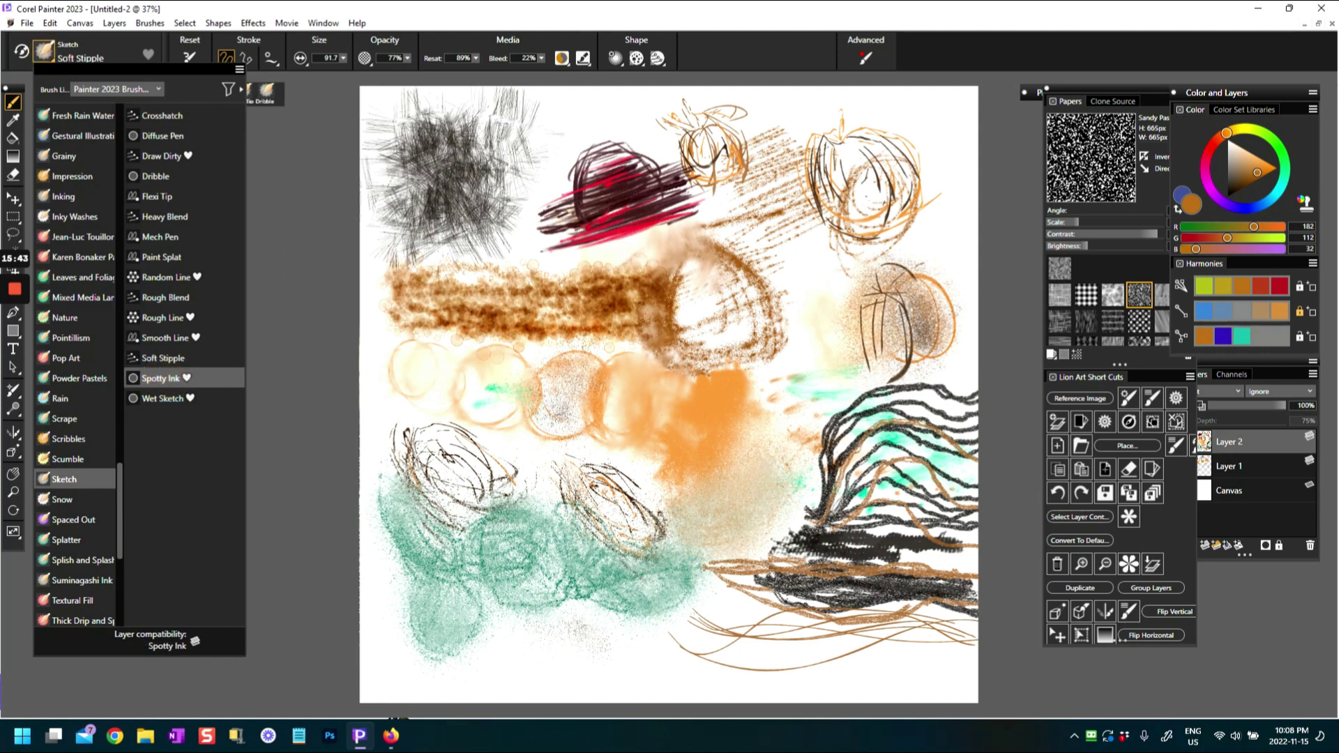
{"action": "left_click", "coordinate": [161, 378]}
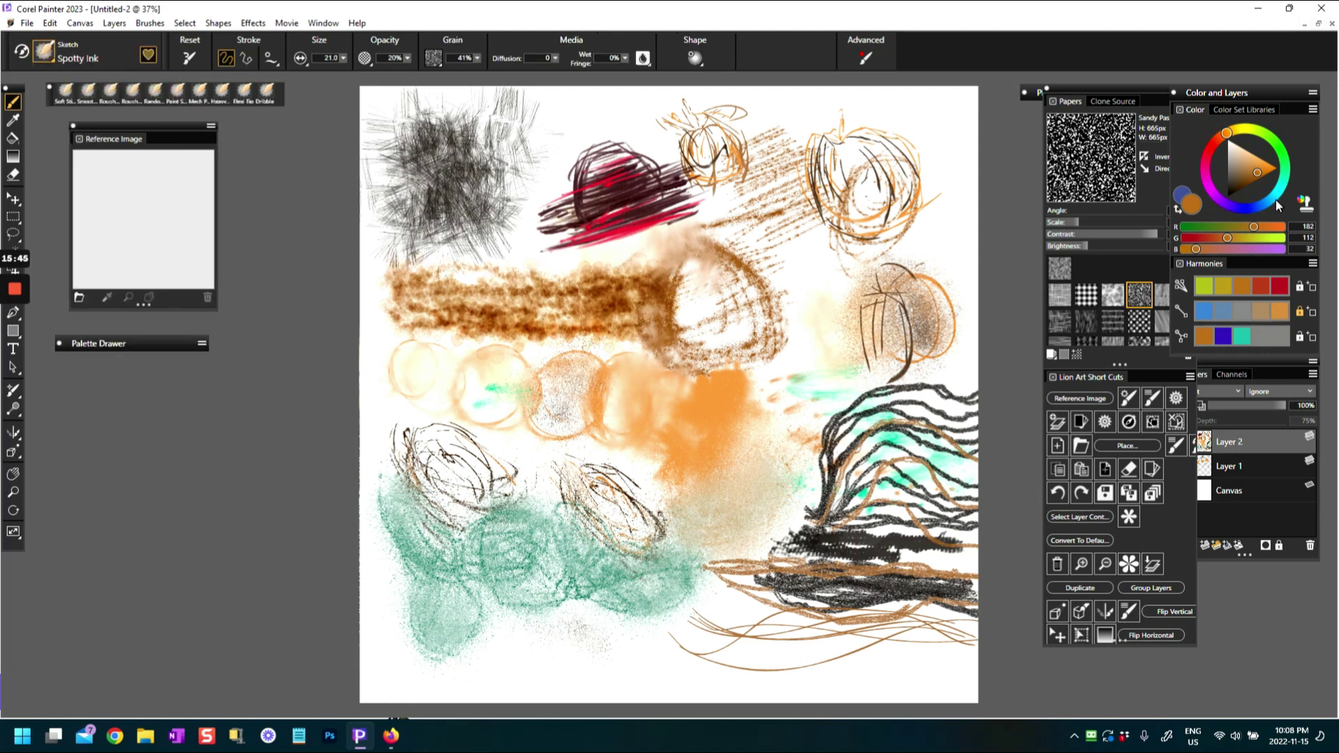
{"action": "left_click", "coordinate": [1278, 203]}
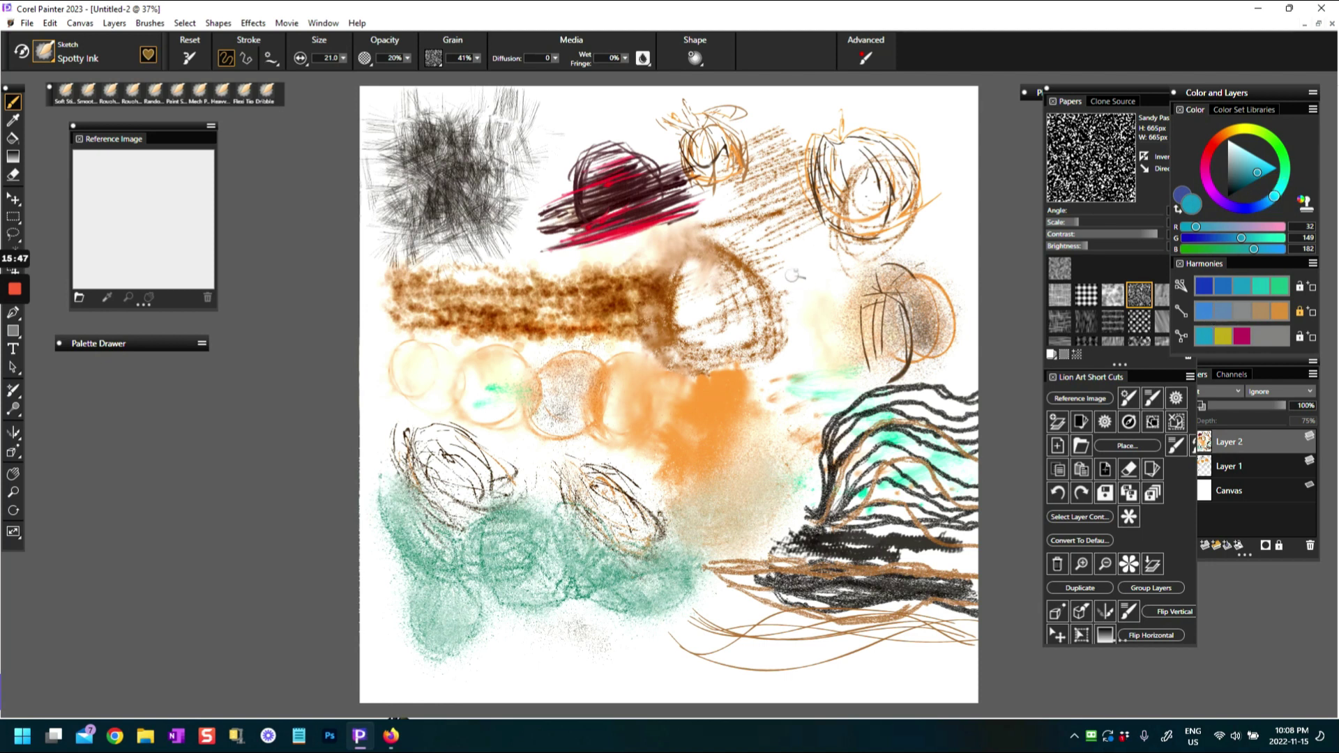
{"action": "mouse_move", "coordinate": [780, 272]}
{"action": "left_mouse_down"}
{"action": "mouse_move", "coordinate": [827, 237]}
{"action": "mouse_move", "coordinate": [848, 256]}
{"action": "mouse_move", "coordinate": [782, 295]}
{"action": "mouse_move", "coordinate": [850, 297]}
{"action": "mouse_move", "coordinate": [804, 259]}
{"action": "mouse_move", "coordinate": [832, 259]}
{"action": "mouse_move", "coordinate": [824, 291]}
{"action": "mouse_move", "coordinate": [811, 258]}
{"action": "mouse_move", "coordinate": [818, 300]}
{"action": "mouse_move", "coordinate": [789, 301]}
{"action": "mouse_move", "coordinate": [822, 284]}
{"action": "mouse_move", "coordinate": [789, 277]}
{"action": "mouse_move", "coordinate": [808, 276]}
{"action": "mouse_move", "coordinate": [805, 261]}
{"action": "mouse_move", "coordinate": [815, 288]}
{"action": "mouse_move", "coordinate": [782, 263]}
{"action": "mouse_move", "coordinate": [831, 225]}
{"action": "mouse_move", "coordinate": [848, 274]}
{"action": "mouse_move", "coordinate": [819, 294]}
{"action": "mouse_move", "coordinate": [797, 344]}
{"action": "mouse_move", "coordinate": [790, 335]}
{"action": "mouse_move", "coordinate": [809, 376]}
{"action": "mouse_move", "coordinate": [797, 337]}
{"action": "mouse_move", "coordinate": [767, 355]}
{"action": "mouse_move", "coordinate": [786, 333]}
{"action": "mouse_move", "coordinate": [823, 362]}
{"action": "left_mouse_up"}
{"action": "mouse_move", "coordinate": [788, 320]}
{"action": "left_mouse_down"}
{"action": "mouse_move", "coordinate": [746, 362]}
{"action": "mouse_move", "coordinate": [774, 397]}
{"action": "mouse_move", "coordinate": [815, 363]}
{"action": "mouse_move", "coordinate": [802, 349]}
{"action": "mouse_move", "coordinate": [753, 390]}
{"action": "mouse_move", "coordinate": [809, 356]}
{"action": "mouse_move", "coordinate": [773, 376]}
{"action": "mouse_move", "coordinate": [781, 347]}
{"action": "mouse_move", "coordinate": [794, 358]}
{"action": "mouse_move", "coordinate": [822, 327]}
{"action": "mouse_move", "coordinate": [795, 359]}
{"action": "mouse_move", "coordinate": [767, 352]}
{"action": "mouse_move", "coordinate": [788, 404]}
{"action": "mouse_move", "coordinate": [767, 401]}
{"action": "left_mouse_up"}
{"action": "mouse_move", "coordinate": [773, 335]}
{"action": "left_mouse_down"}
{"action": "mouse_move", "coordinate": [795, 328]}
{"action": "mouse_move", "coordinate": [762, 300]}
{"action": "mouse_move", "coordinate": [827, 362]}
{"action": "mouse_move", "coordinate": [770, 315]}
{"action": "mouse_move", "coordinate": [808, 335]}
{"action": "left_mouse_up"}
{"action": "mouse_move", "coordinate": [777, 417]}
{"action": "left_mouse_down"}
{"action": "mouse_move", "coordinate": [815, 390]}
{"action": "mouse_move", "coordinate": [837, 418]}
{"action": "mouse_move", "coordinate": [847, 377]}
{"action": "mouse_move", "coordinate": [830, 391]}
{"action": "left_mouse_up"}
{"action": "mouse_move", "coordinate": [809, 335]}
{"action": "left_mouse_down"}
{"action": "mouse_move", "coordinate": [750, 286]}
{"action": "mouse_move", "coordinate": [801, 298]}
{"action": "mouse_move", "coordinate": [746, 335]}
{"action": "mouse_move", "coordinate": [788, 347]}
{"action": "mouse_move", "coordinate": [837, 404]}
{"action": "mouse_move", "coordinate": [830, 388]}
{"action": "left_mouse_up"}
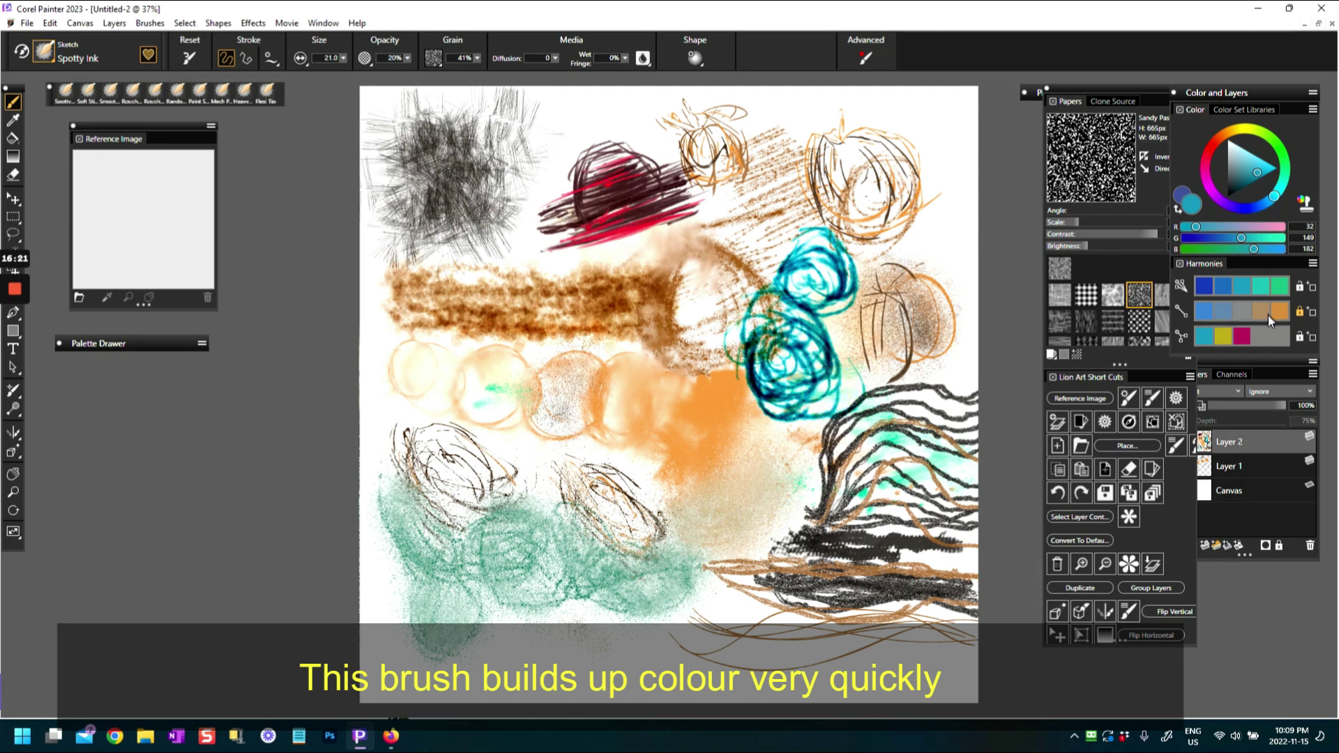
- Pick the orange harmony colour and scribble Spotty Ink circles on both sides of the large blue circle and inside the fourth orange circle
{"action": "left_click", "coordinate": [1278, 312]}
{"action": "mouse_move", "coordinate": [813, 399]}
{"action": "left_mouse_down"}
{"action": "mouse_move", "coordinate": [856, 333]}
{"action": "mouse_move", "coordinate": [865, 352]}
{"action": "mouse_move", "coordinate": [827, 297]}
{"action": "mouse_move", "coordinate": [833, 379]}
{"action": "mouse_move", "coordinate": [865, 352]}
{"action": "left_mouse_up"}
{"action": "mouse_move", "coordinate": [827, 300]}
{"action": "left_mouse_down"}
{"action": "mouse_move", "coordinate": [850, 345]}
{"action": "mouse_move", "coordinate": [837, 390]}
{"action": "left_mouse_up"}
{"action": "mouse_move", "coordinate": [718, 352]}
{"action": "left_mouse_down"}
{"action": "mouse_move", "coordinate": [725, 425]}
{"action": "mouse_move", "coordinate": [760, 384]}
{"action": "mouse_move", "coordinate": [705, 411]}
{"action": "mouse_move", "coordinate": [718, 348]}
{"action": "mouse_move", "coordinate": [712, 420]}
{"action": "mouse_move", "coordinate": [740, 404]}
{"action": "mouse_move", "coordinate": [706, 401]}
{"action": "mouse_move", "coordinate": [718, 359]}
{"action": "mouse_move", "coordinate": [732, 408]}
{"action": "mouse_move", "coordinate": [725, 359]}
{"action": "mouse_move", "coordinate": [708, 374]}
{"action": "mouse_move", "coordinate": [725, 429]}
{"action": "mouse_move", "coordinate": [732, 359]}
{"action": "mouse_move", "coordinate": [701, 391]}
{"action": "mouse_move", "coordinate": [719, 446]}
{"action": "mouse_move", "coordinate": [725, 418]}
{"action": "mouse_move", "coordinate": [704, 418]}
{"action": "mouse_move", "coordinate": [690, 370]}
{"action": "mouse_move", "coordinate": [719, 446]}
{"action": "mouse_move", "coordinate": [740, 370]}
{"action": "mouse_move", "coordinate": [679, 418]}
{"action": "mouse_move", "coordinate": [674, 386]}
{"action": "left_mouse_up"}
{"action": "mouse_move", "coordinate": [712, 446]}
{"action": "left_mouse_down"}
{"action": "mouse_move", "coordinate": [739, 428]}
{"action": "mouse_move", "coordinate": [671, 386]}
{"action": "mouse_move", "coordinate": [697, 359]}
{"action": "mouse_move", "coordinate": [695, 408]}
{"action": "mouse_move", "coordinate": [703, 370]}
{"action": "mouse_move", "coordinate": [732, 449]}
{"action": "mouse_move", "coordinate": [683, 424]}
{"action": "left_mouse_up"}
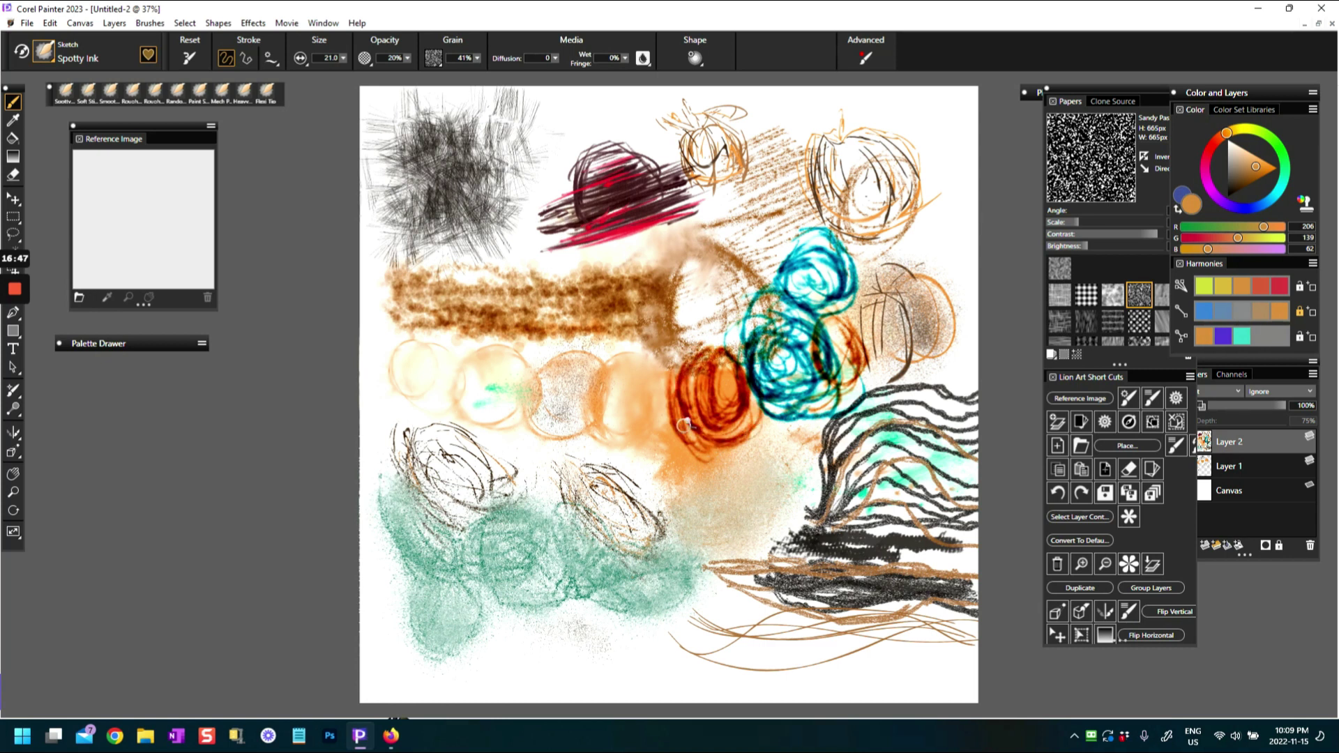
{"action": "left_click_drag", "start_coordinate": [833, 325], "coordinate": [859, 364]}
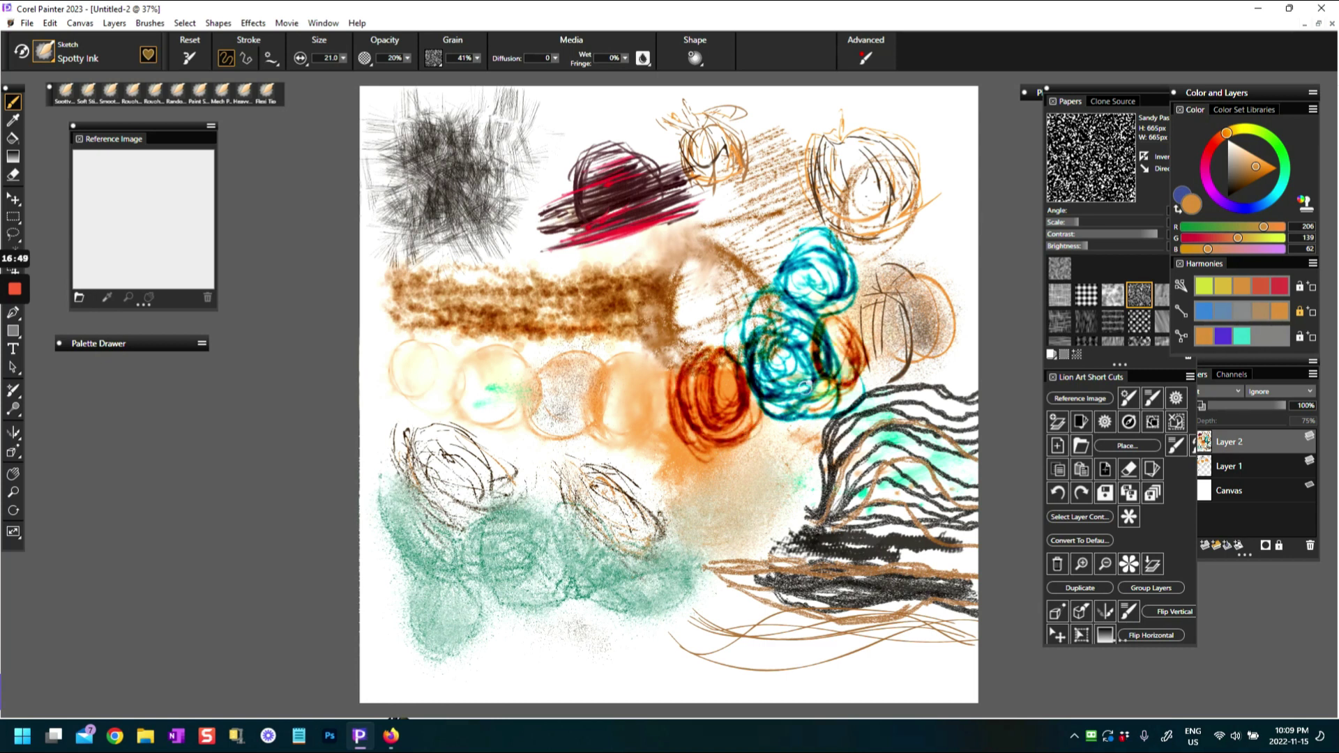
{"action": "left_click_drag", "start_coordinate": [732, 444], "coordinate": [753, 427]}
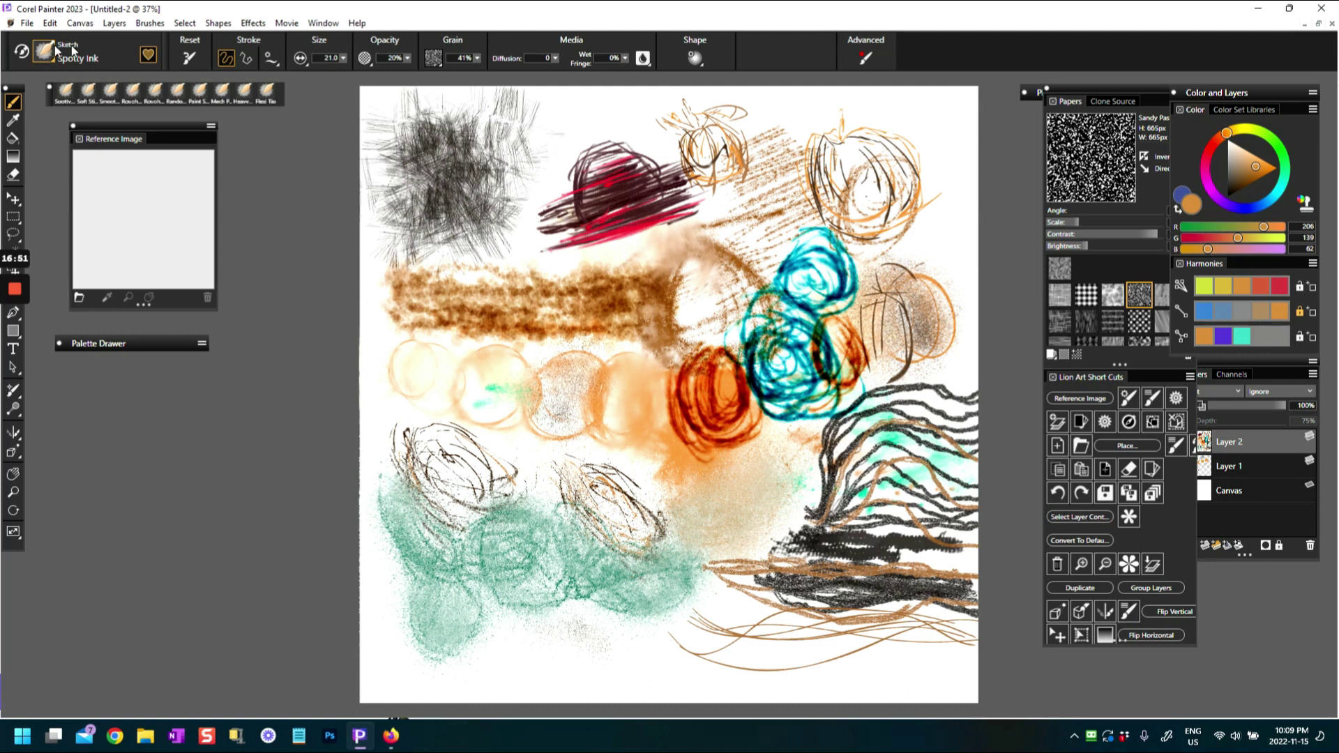
{"action": "mouse_move", "coordinate": [611, 392]}
{"action": "left_mouse_down"}
{"action": "mouse_move", "coordinate": [599, 404]}
{"action": "mouse_move", "coordinate": [634, 380]}
{"action": "mouse_move", "coordinate": [606, 390]}
{"action": "mouse_move", "coordinate": [620, 396]}
{"action": "left_mouse_up"}
- Switch to the Wet Sketch brush and draw two wavy orange lines, above and below the green stippled area
{"action": "left_click", "coordinate": [44, 51]}
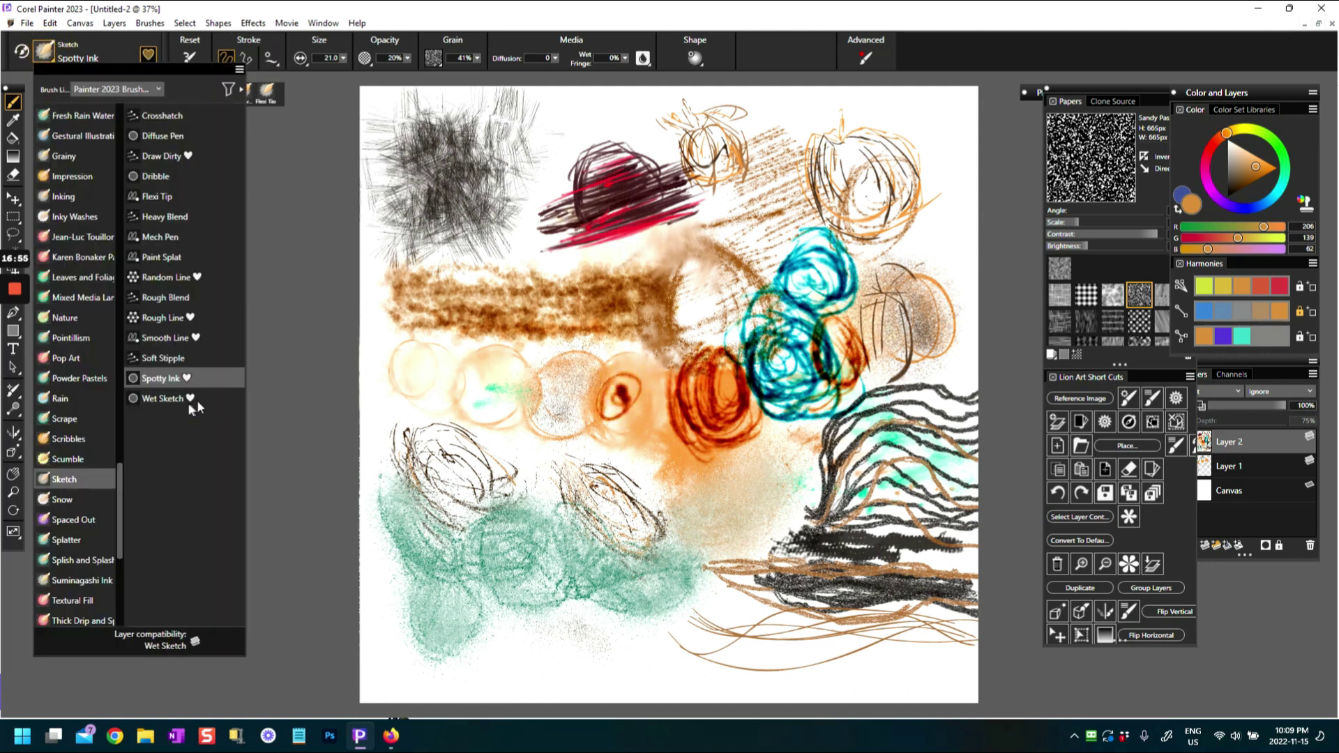
{"action": "left_click", "coordinate": [167, 401]}
{"action": "left_click_drag", "start_coordinate": [488, 444], "coordinate": [641, 466]}
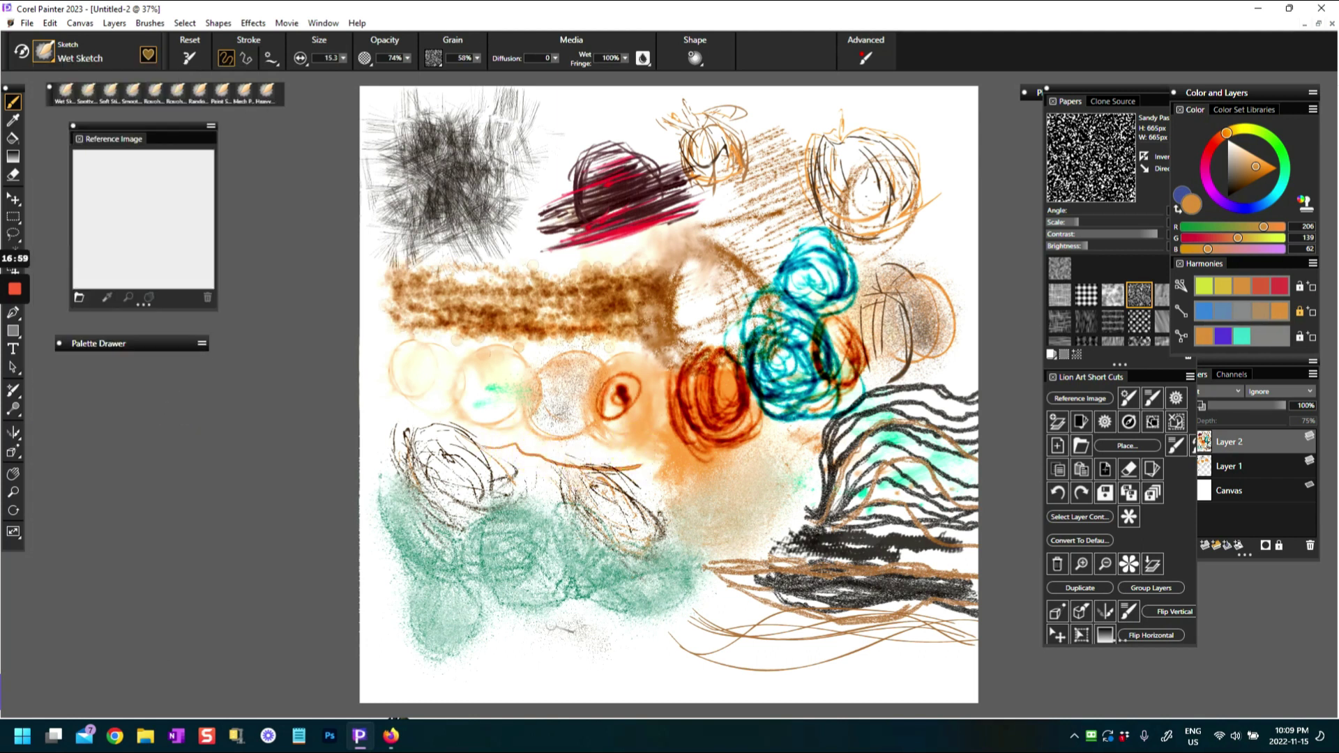
{"action": "left_click_drag", "start_coordinate": [488, 604], "coordinate": [670, 583]}
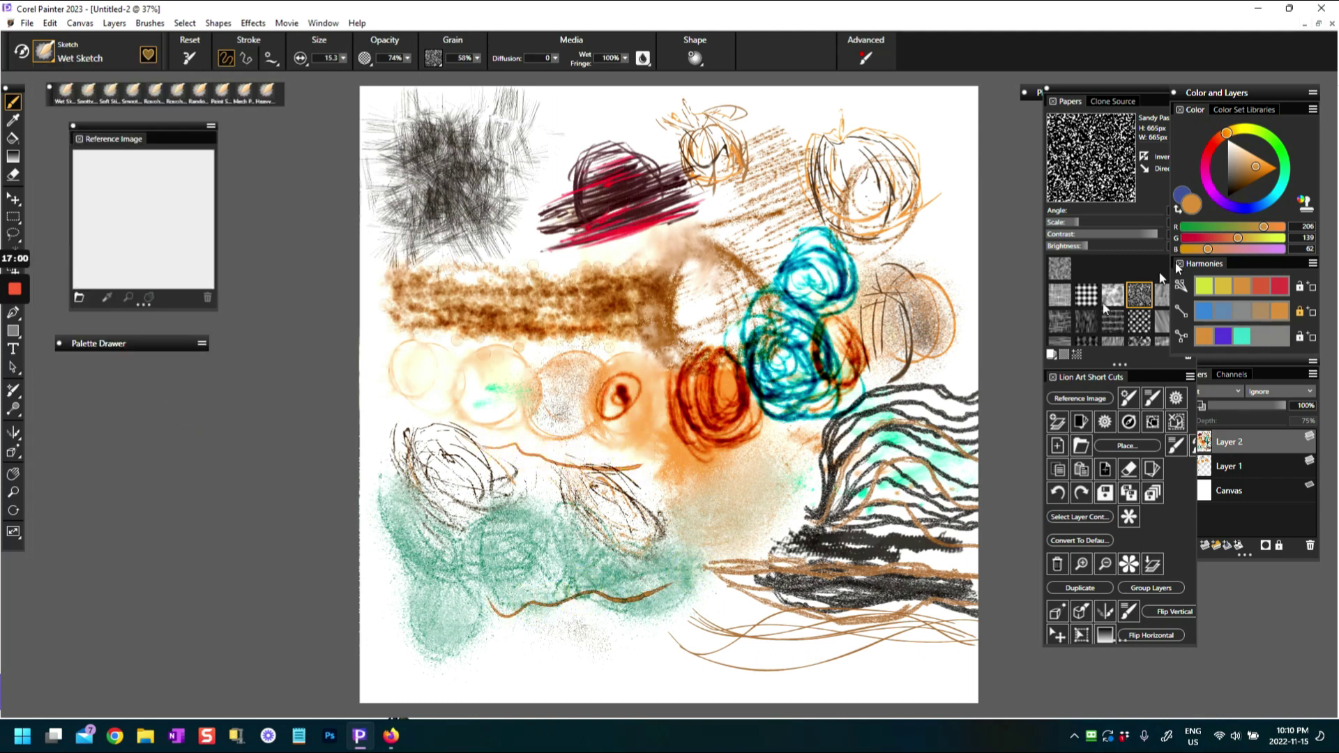
- Pick a darker brown and draw looping Wet Sketch circles over the row of four orange circles and on the tan stippled patch
{"action": "left_click", "coordinate": [1253, 176]}
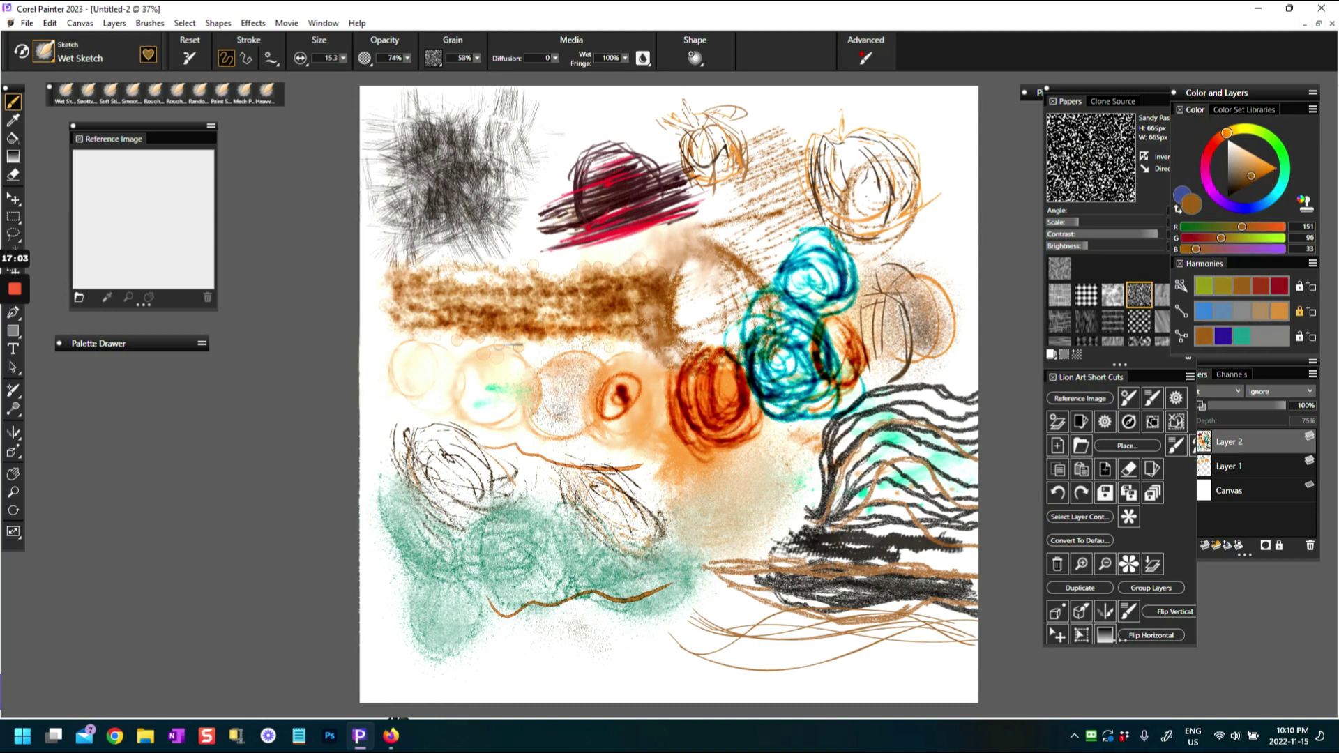
{"action": "mouse_move", "coordinate": [408, 365]}
{"action": "left_mouse_down"}
{"action": "mouse_move", "coordinate": [418, 347]}
{"action": "mouse_move", "coordinate": [471, 391]}
{"action": "mouse_move", "coordinate": [481, 353]}
{"action": "mouse_move", "coordinate": [487, 392]}
{"action": "left_mouse_up"}
{"action": "mouse_move", "coordinate": [562, 356]}
{"action": "left_mouse_down"}
{"action": "mouse_move", "coordinate": [565, 423]}
{"action": "mouse_move", "coordinate": [560, 375]}
{"action": "mouse_move", "coordinate": [662, 359]}
{"action": "mouse_move", "coordinate": [635, 412]}
{"action": "mouse_move", "coordinate": [679, 391]}
{"action": "mouse_move", "coordinate": [648, 418]}
{"action": "left_mouse_up"}
{"action": "mouse_move", "coordinate": [483, 352]}
{"action": "left_mouse_down"}
{"action": "mouse_move", "coordinate": [472, 375]}
{"action": "mouse_move", "coordinate": [531, 357]}
{"action": "left_mouse_up"}
{"action": "mouse_move", "coordinate": [411, 348]}
{"action": "left_mouse_down"}
{"action": "mouse_move", "coordinate": [405, 391]}
{"action": "mouse_move", "coordinate": [413, 380]}
{"action": "left_mouse_up"}
{"action": "left_click", "coordinate": [189, 58]}
{"action": "mouse_move", "coordinate": [427, 357]}
{"action": "left_mouse_down"}
{"action": "mouse_move", "coordinate": [410, 394]}
{"action": "mouse_move", "coordinate": [438, 373]}
{"action": "mouse_move", "coordinate": [579, 375]}
{"action": "mouse_move", "coordinate": [601, 405]}
{"action": "mouse_move", "coordinate": [631, 391]}
{"action": "mouse_move", "coordinate": [648, 419]}
{"action": "mouse_move", "coordinate": [659, 390]}
{"action": "mouse_move", "coordinate": [729, 394]}
{"action": "left_mouse_up"}
{"action": "mouse_move", "coordinate": [711, 499]}
{"action": "left_mouse_down"}
{"action": "mouse_move", "coordinate": [725, 493]}
{"action": "mouse_move", "coordinate": [730, 517]}
{"action": "mouse_move", "coordinate": [700, 482]}
{"action": "mouse_move", "coordinate": [781, 445]}
{"action": "mouse_move", "coordinate": [802, 488]}
{"action": "mouse_move", "coordinate": [760, 482]}
{"action": "mouse_move", "coordinate": [791, 472]}
{"action": "mouse_move", "coordinate": [795, 495]}
{"action": "left_mouse_up"}
- Change the hue to blue and draw small curved strokes inside the brown looped circles
{"action": "left_click_drag", "start_coordinate": [1283, 190], "coordinate": [1270, 199]}
{"action": "left_click_drag", "start_coordinate": [781, 459], "coordinate": [779, 494]}
{"action": "left_click_drag", "start_coordinate": [704, 516], "coordinate": [719, 509]}
{"action": "mouse_move", "coordinate": [577, 390]}
{"action": "left_mouse_down"}
{"action": "mouse_move", "coordinate": [589, 380]}
{"action": "mouse_move", "coordinate": [583, 395]}
{"action": "left_mouse_up"}
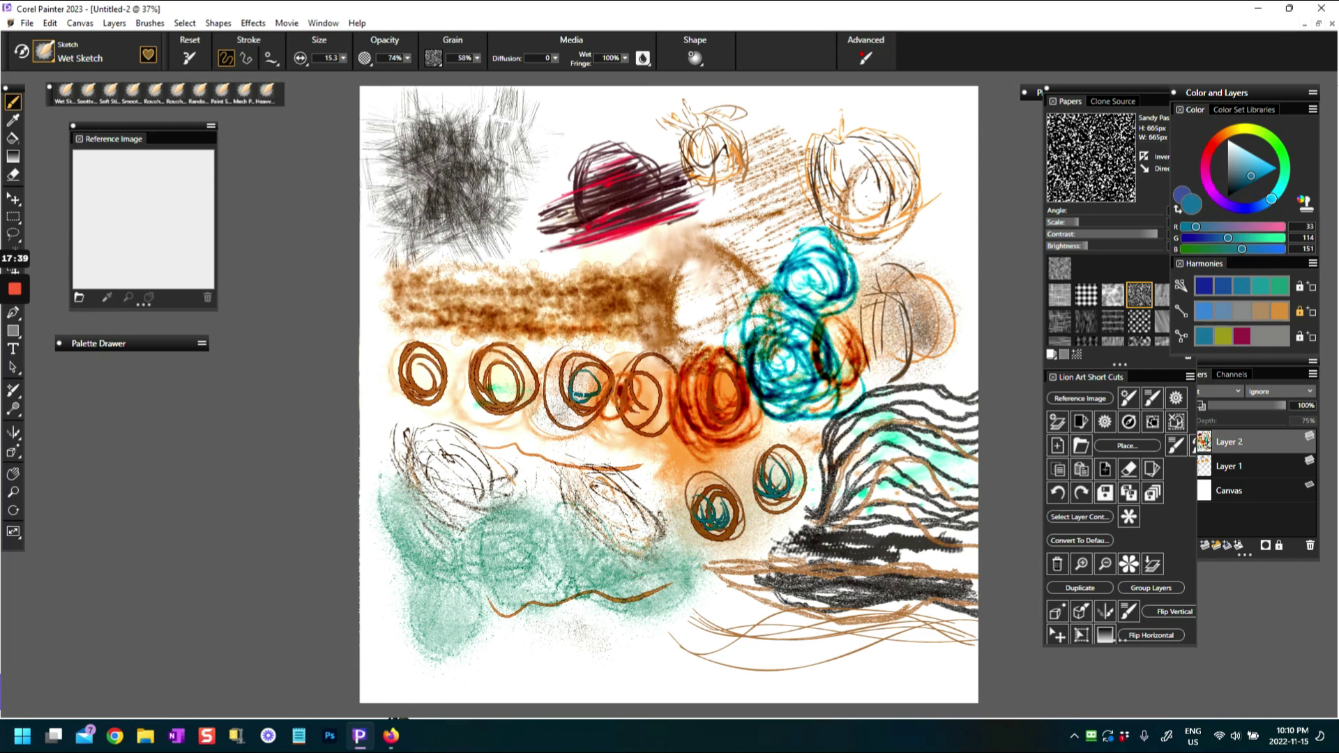
{"action": "mouse_move", "coordinate": [611, 392]}
{"action": "left_mouse_down"}
{"action": "mouse_move", "coordinate": [559, 376]}
{"action": "mouse_move", "coordinate": [585, 412]}
{"action": "mouse_move", "coordinate": [574, 360]}
{"action": "mouse_move", "coordinate": [539, 390]}
{"action": "mouse_move", "coordinate": [607, 384]}
{"action": "left_mouse_up"}
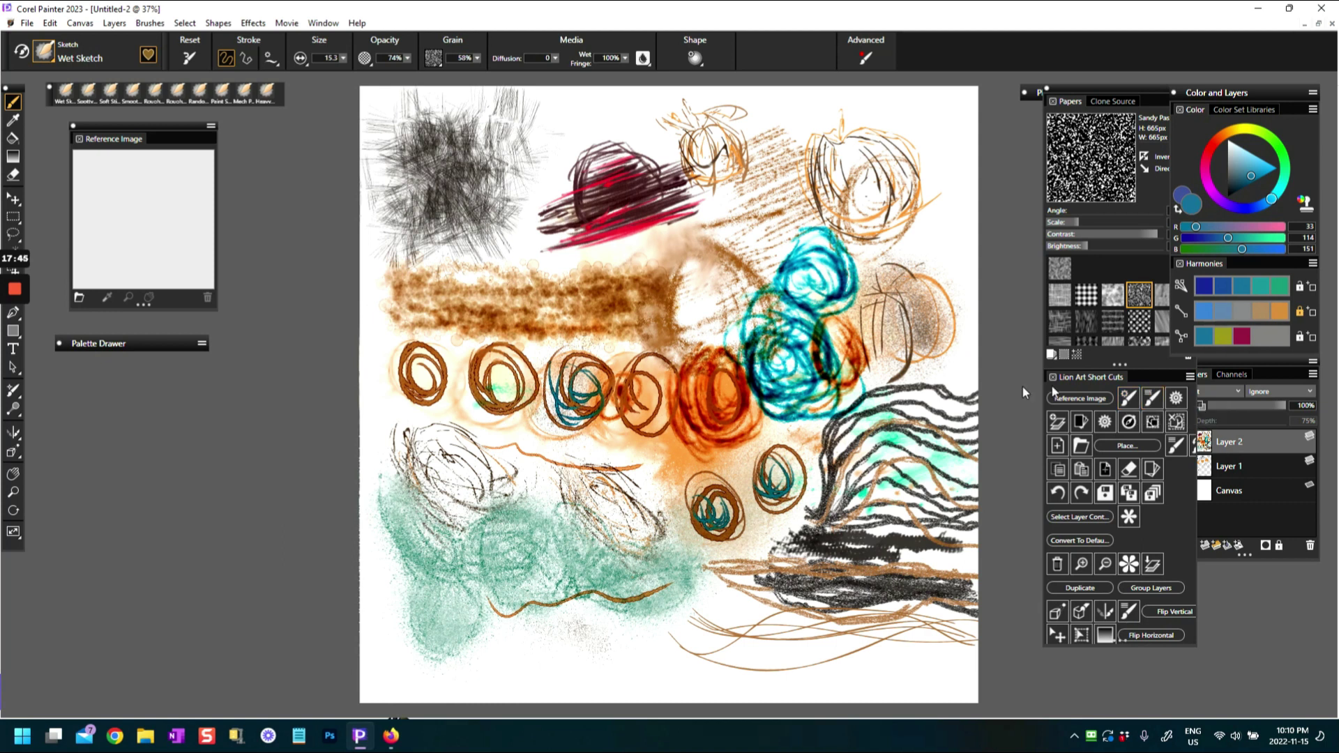
{"action": "mouse_move", "coordinate": [579, 382]}
{"action": "left_mouse_down"}
{"action": "mouse_move", "coordinate": [597, 400]}
{"action": "mouse_move", "coordinate": [580, 387]}
{"action": "mouse_move", "coordinate": [652, 399]}
{"action": "mouse_move", "coordinate": [642, 387]}
{"action": "left_mouse_up"}
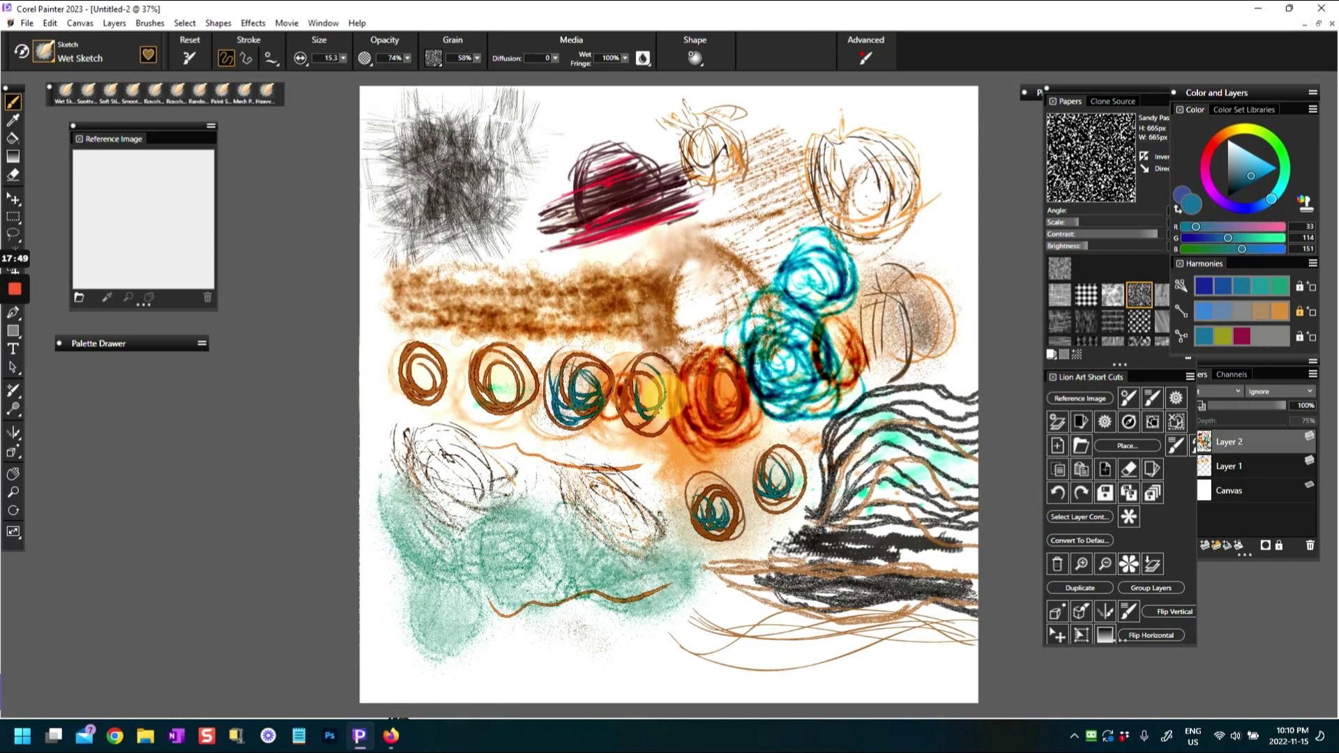
{"action": "mouse_move", "coordinate": [516, 369]}
{"action": "left_mouse_down"}
{"action": "mouse_move", "coordinate": [491, 389]}
{"action": "mouse_move", "coordinate": [480, 364]}
{"action": "mouse_move", "coordinate": [537, 380]}
{"action": "left_mouse_up"}
{"action": "mouse_move", "coordinate": [404, 359]}
{"action": "left_mouse_down"}
{"action": "mouse_move", "coordinate": [481, 357]}
{"action": "mouse_move", "coordinate": [467, 401]}
{"action": "mouse_move", "coordinate": [404, 368]}
{"action": "mouse_move", "coordinate": [424, 354]}
{"action": "mouse_move", "coordinate": [398, 374]}
{"action": "left_mouse_up"}
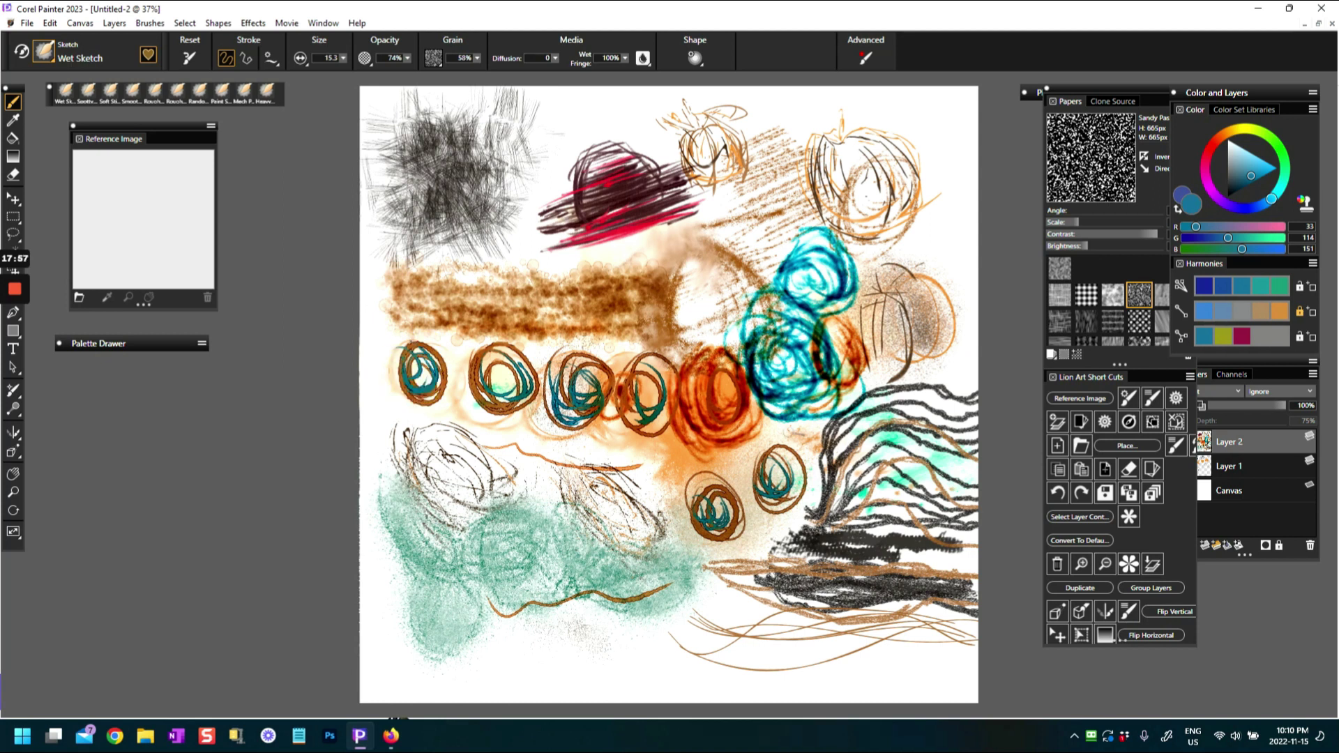
- Loop wider blue strokes around the four brown circles in the row
{"action": "mouse_move", "coordinate": [394, 342]}
{"action": "left_mouse_down"}
{"action": "mouse_move", "coordinate": [389, 374]}
{"action": "mouse_move", "coordinate": [432, 411]}
{"action": "mouse_move", "coordinate": [401, 355]}
{"action": "mouse_move", "coordinate": [439, 377]}
{"action": "mouse_move", "coordinate": [432, 388]}
{"action": "mouse_move", "coordinate": [395, 380]}
{"action": "mouse_move", "coordinate": [398, 353]}
{"action": "mouse_move", "coordinate": [492, 394]}
{"action": "mouse_move", "coordinate": [478, 338]}
{"action": "mouse_move", "coordinate": [530, 362]}
{"action": "mouse_move", "coordinate": [551, 405]}
{"action": "mouse_move", "coordinate": [505, 377]}
{"action": "mouse_move", "coordinate": [516, 397]}
{"action": "left_mouse_up"}
{"action": "mouse_move", "coordinate": [573, 347]}
{"action": "left_mouse_down"}
{"action": "mouse_move", "coordinate": [568, 384]}
{"action": "mouse_move", "coordinate": [586, 413]}
{"action": "left_mouse_up"}
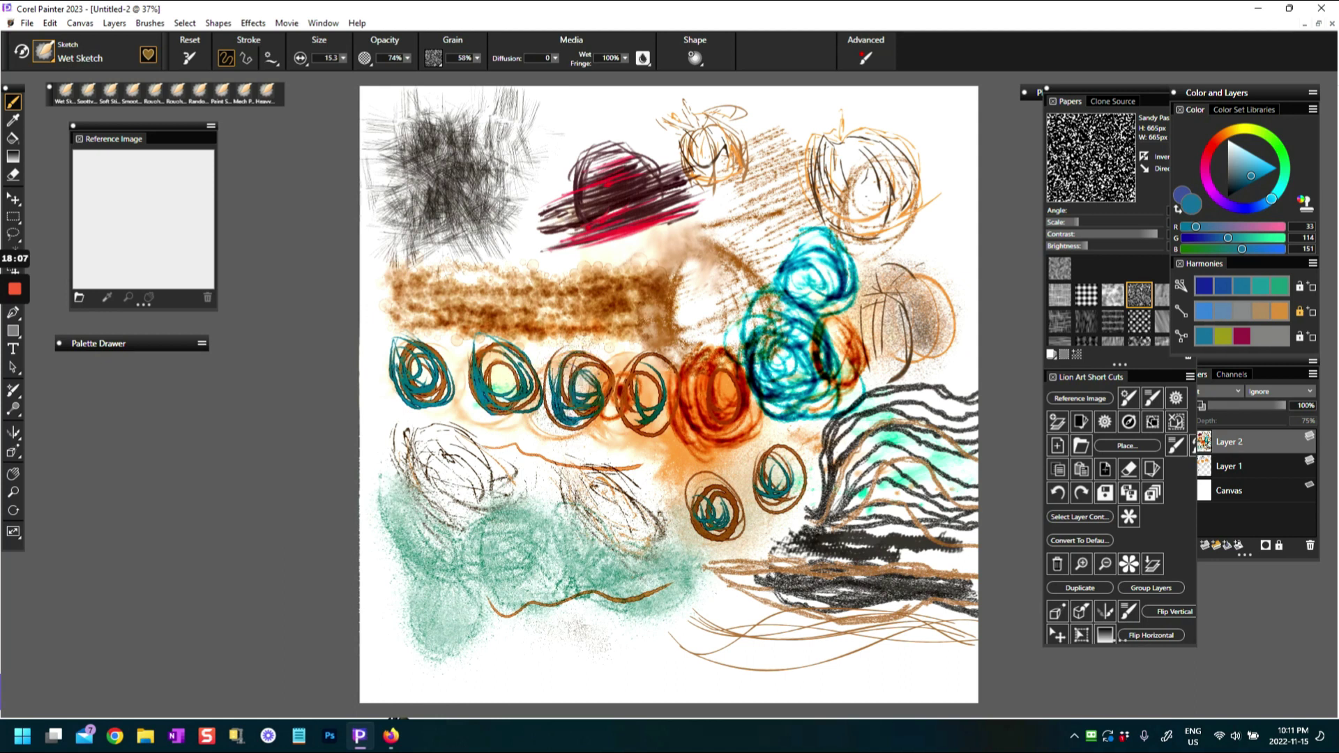
{"action": "left_click_drag", "start_coordinate": [654, 368], "coordinate": [638, 417]}
- Draw blue lines below the circle row and loop blue circles over the dark scribbled oval and the green stippled area
{"action": "left_click_drag", "start_coordinate": [490, 444], "coordinate": [663, 467]}
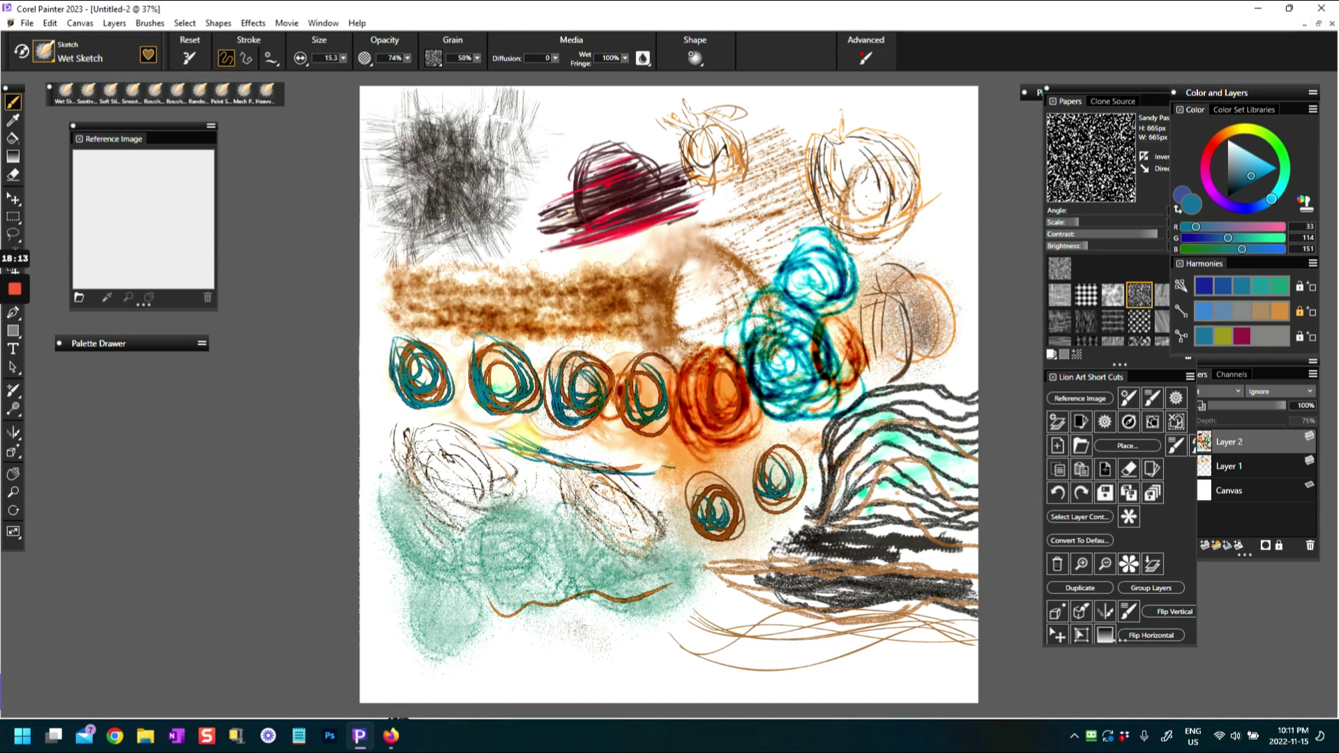
{"action": "mouse_move", "coordinate": [439, 471]}
{"action": "left_mouse_down"}
{"action": "mouse_move", "coordinate": [465, 492]}
{"action": "mouse_move", "coordinate": [426, 439]}
{"action": "left_mouse_up"}
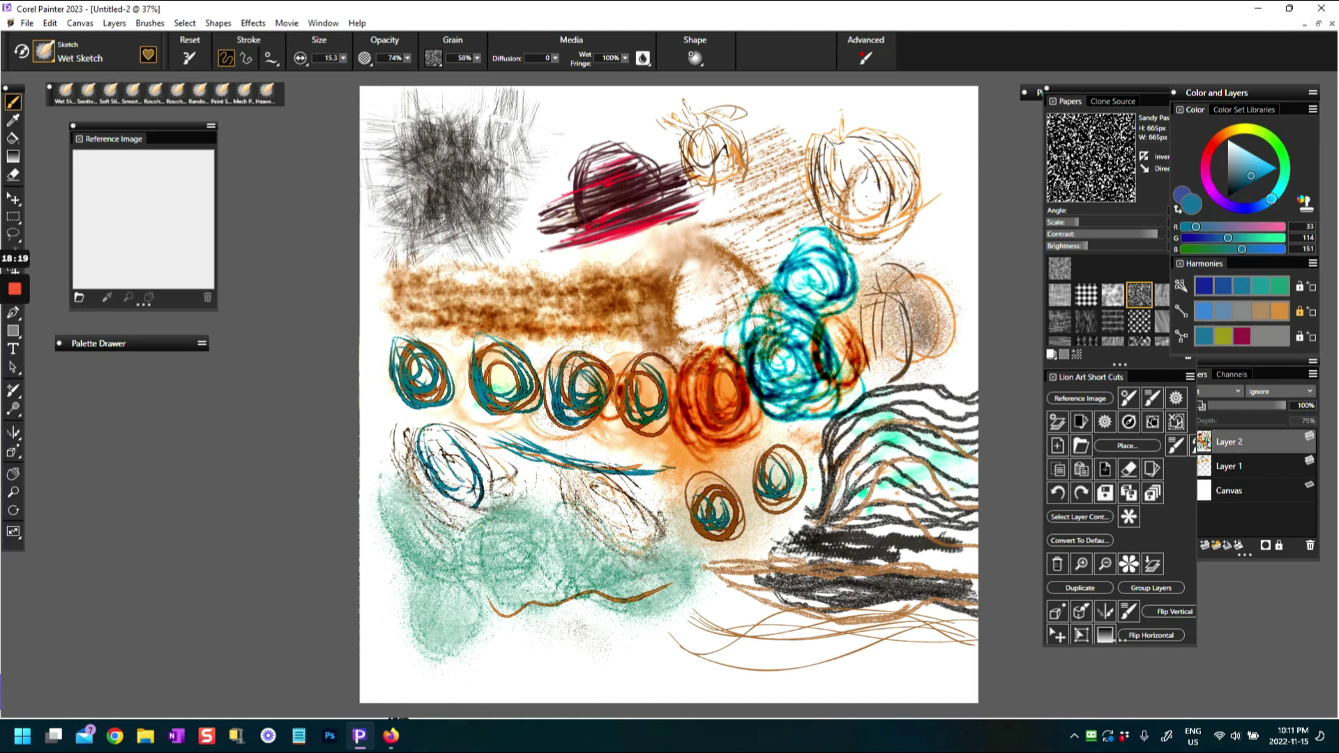
{"action": "mouse_move", "coordinate": [474, 496]}
{"action": "left_mouse_down"}
{"action": "mouse_move", "coordinate": [478, 552]}
{"action": "mouse_move", "coordinate": [508, 598]}
{"action": "mouse_move", "coordinate": [574, 596]}
{"action": "mouse_move", "coordinate": [508, 593]}
{"action": "mouse_move", "coordinate": [541, 510]}
{"action": "mouse_move", "coordinate": [592, 534]}
{"action": "mouse_move", "coordinate": [512, 590]}
{"action": "mouse_move", "coordinate": [480, 561]}
{"action": "mouse_move", "coordinate": [501, 563]}
{"action": "mouse_move", "coordinate": [481, 550]}
{"action": "mouse_move", "coordinate": [518, 513]}
{"action": "mouse_move", "coordinate": [505, 501]}
{"action": "mouse_move", "coordinate": [581, 562]}
{"action": "mouse_move", "coordinate": [506, 570]}
{"action": "mouse_move", "coordinate": [470, 537]}
{"action": "mouse_move", "coordinate": [510, 587]}
{"action": "left_mouse_up"}
{"action": "mouse_move", "coordinate": [503, 472]}
{"action": "left_mouse_down"}
{"action": "mouse_move", "coordinate": [479, 428]}
{"action": "mouse_move", "coordinate": [538, 491]}
{"action": "mouse_move", "coordinate": [592, 463]}
{"action": "mouse_move", "coordinate": [544, 506]}
{"action": "left_mouse_up"}
{"action": "mouse_move", "coordinate": [436, 428]}
{"action": "left_mouse_down"}
{"action": "mouse_move", "coordinate": [532, 495]}
{"action": "mouse_move", "coordinate": [572, 463]}
{"action": "mouse_move", "coordinate": [456, 493]}
{"action": "mouse_move", "coordinate": [495, 472]}
{"action": "mouse_move", "coordinate": [592, 469]}
{"action": "left_mouse_up"}
- Pick the orange harmony colour and draw Wet Sketch strokes over the blue lines and inside the large blue circle
{"action": "left_click", "coordinate": [1280, 311]}
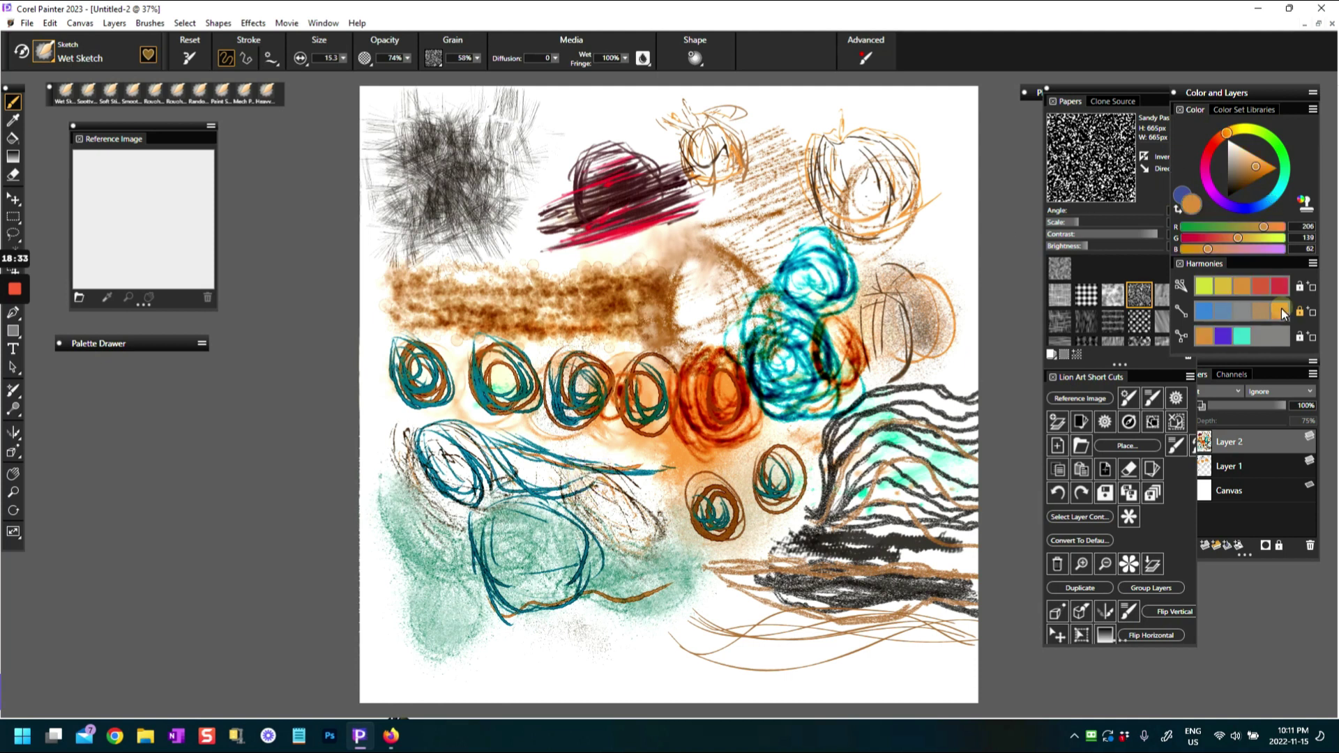
{"action": "mouse_move", "coordinate": [442, 430]}
{"action": "left_mouse_down"}
{"action": "mouse_move", "coordinate": [496, 488]}
{"action": "mouse_move", "coordinate": [510, 475]}
{"action": "mouse_move", "coordinate": [594, 482]}
{"action": "left_mouse_up"}
{"action": "left_click_drag", "start_coordinate": [461, 432], "coordinate": [465, 438]}
{"action": "mouse_move", "coordinate": [599, 488]}
{"action": "left_mouse_down"}
{"action": "mouse_move", "coordinate": [553, 448]}
{"action": "mouse_move", "coordinate": [434, 464]}
{"action": "mouse_move", "coordinate": [467, 460]}
{"action": "left_mouse_up"}
{"action": "mouse_move", "coordinate": [488, 519]}
{"action": "left_mouse_down"}
{"action": "mouse_move", "coordinate": [526, 625]}
{"action": "mouse_move", "coordinate": [534, 566]}
{"action": "mouse_move", "coordinate": [516, 565]}
{"action": "mouse_move", "coordinate": [537, 540]}
{"action": "left_mouse_up"}
- Add orange curves beneath and beside the large blue circle and loops around the two small circles on the tan patch
{"action": "mouse_move", "coordinate": [512, 608]}
{"action": "left_mouse_down"}
{"action": "mouse_move", "coordinate": [570, 643]}
{"action": "mouse_move", "coordinate": [582, 629]}
{"action": "mouse_move", "coordinate": [559, 603]}
{"action": "mouse_move", "coordinate": [576, 604]}
{"action": "left_mouse_up"}
{"action": "left_click_drag", "start_coordinate": [585, 525], "coordinate": [591, 592]}
{"action": "left_click_drag", "start_coordinate": [601, 484], "coordinate": [621, 570]}
{"action": "left_click_drag", "start_coordinate": [643, 524], "coordinate": [647, 557]}
{"action": "mouse_move", "coordinate": [680, 513]}
{"action": "left_mouse_down"}
{"action": "mouse_move", "coordinate": [689, 474]}
{"action": "mouse_move", "coordinate": [686, 518]}
{"action": "left_mouse_up"}
{"action": "mouse_move", "coordinate": [734, 474]}
{"action": "left_mouse_down"}
{"action": "mouse_move", "coordinate": [766, 437]}
{"action": "mouse_move", "coordinate": [757, 502]}
{"action": "mouse_move", "coordinate": [794, 530]}
{"action": "mouse_move", "coordinate": [781, 492]}
{"action": "mouse_move", "coordinate": [726, 549]}
{"action": "mouse_move", "coordinate": [802, 512]}
{"action": "left_mouse_up"}
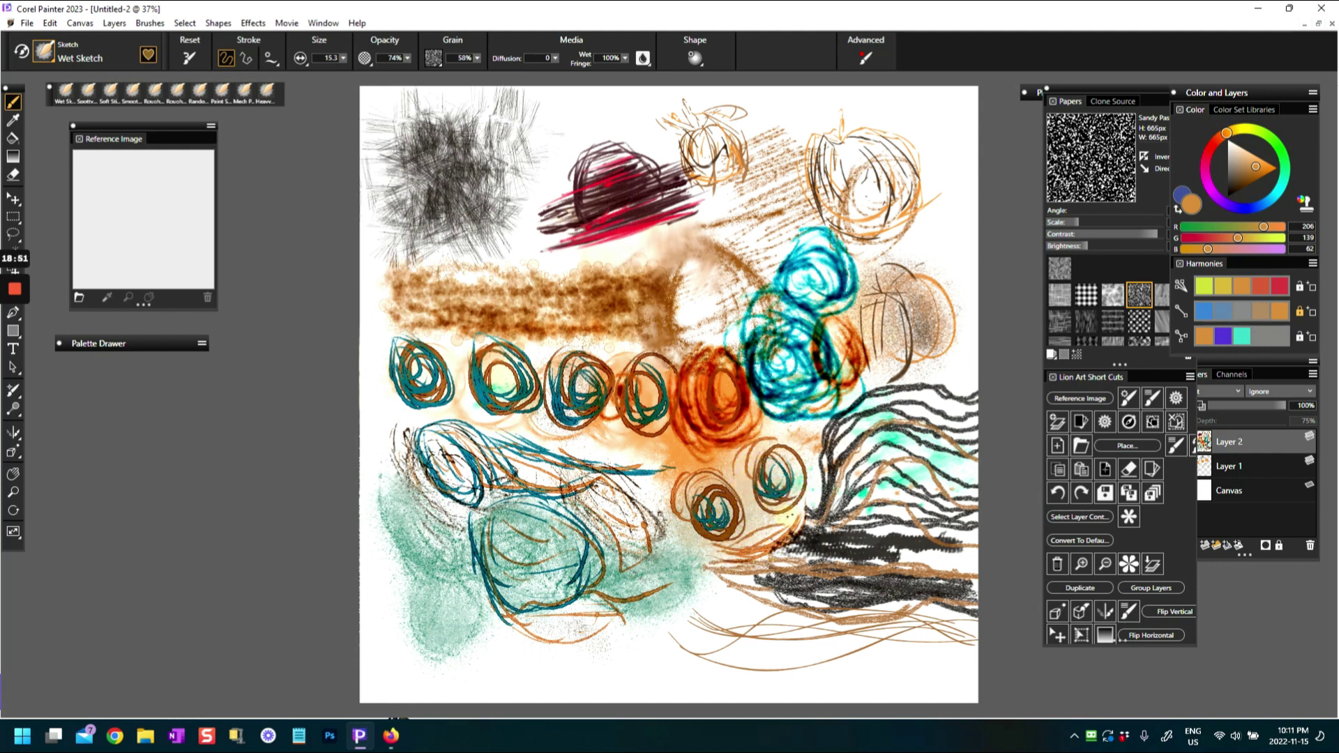
{"action": "left_click", "coordinate": [56, 48]}
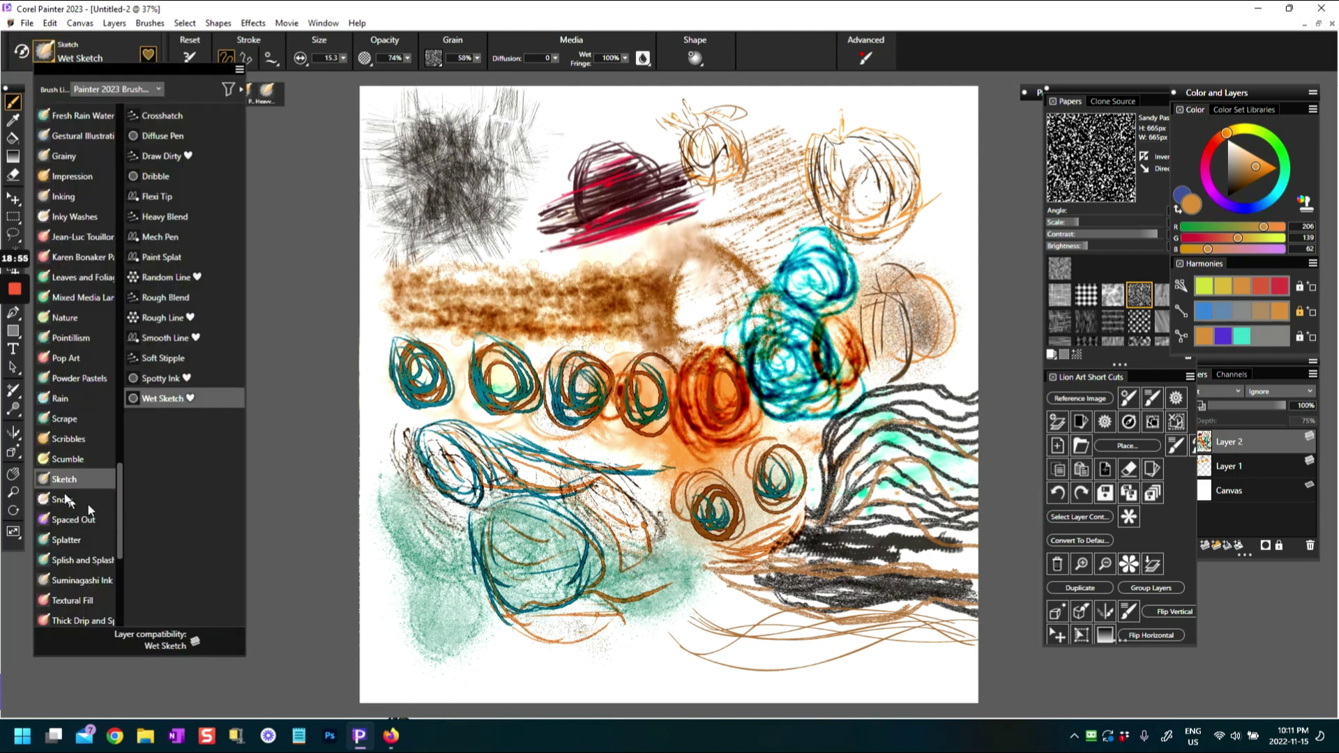
{"action": "left_click", "coordinate": [412, 295]}
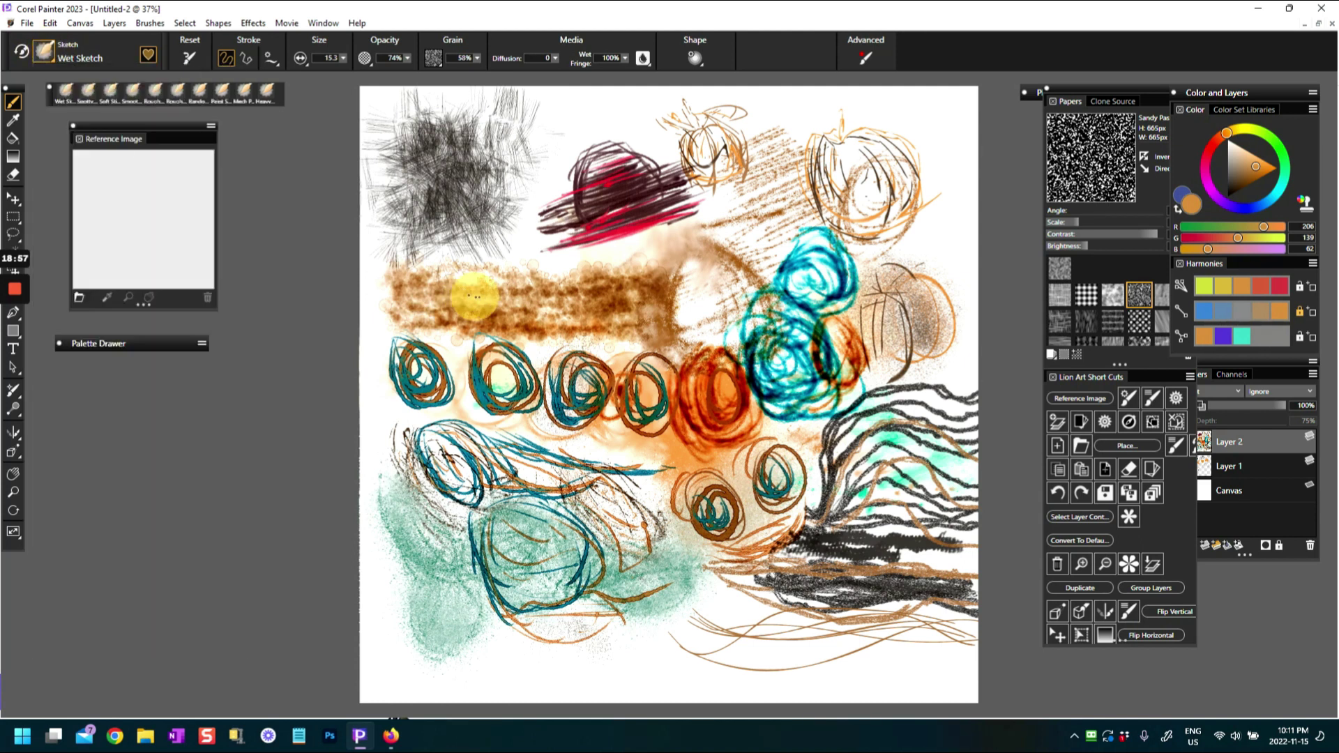
{"action": "left_click", "coordinate": [51, 55]}
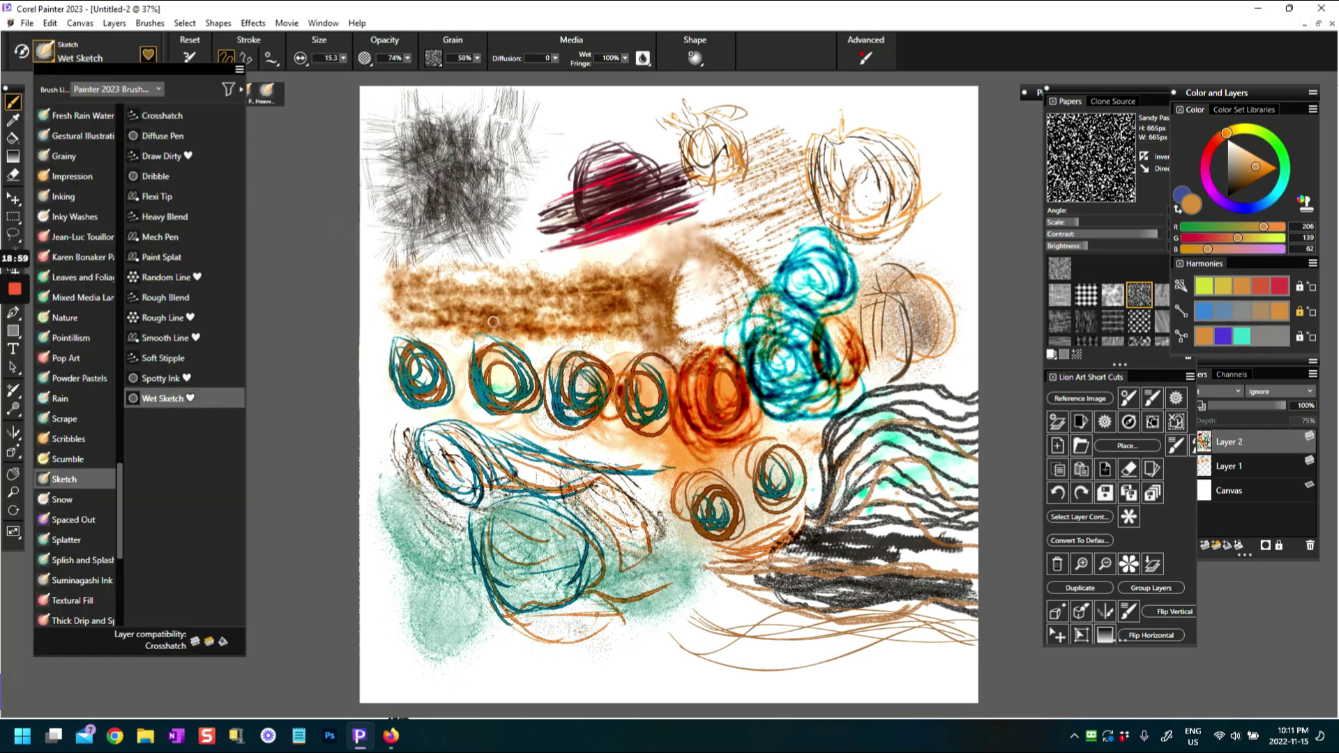
{"action": "left_click", "coordinate": [375, 272]}
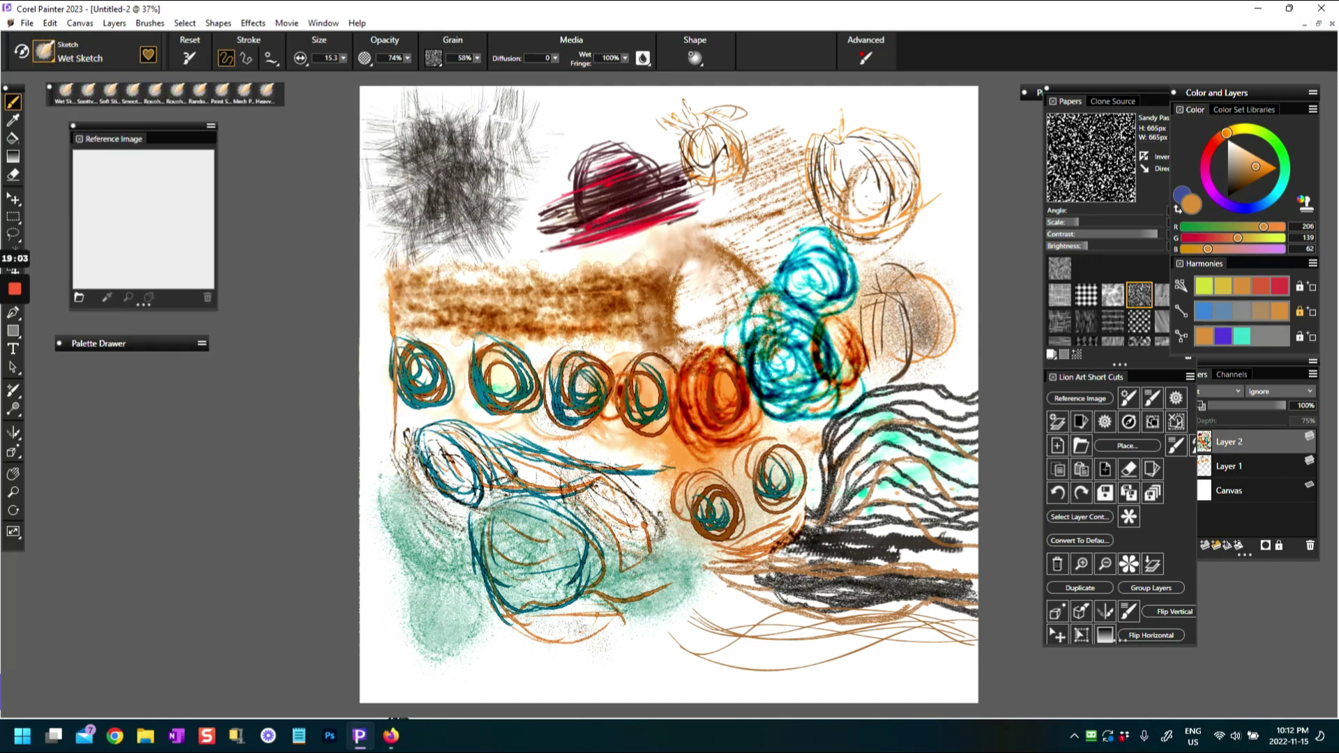
- Outline the green stippled shapes with orange Wet Sketch curves and retrace the large blue circle
{"action": "mouse_move", "coordinate": [384, 507]}
{"action": "left_mouse_down"}
{"action": "mouse_move", "coordinate": [403, 567]}
{"action": "mouse_move", "coordinate": [428, 585]}
{"action": "left_mouse_up"}
{"action": "mouse_move", "coordinate": [450, 534]}
{"action": "left_mouse_down"}
{"action": "mouse_move", "coordinate": [456, 647]}
{"action": "mouse_move", "coordinate": [463, 581]}
{"action": "left_mouse_up"}
{"action": "left_click_drag", "start_coordinate": [399, 476], "coordinate": [395, 529]}
{"action": "mouse_move", "coordinate": [484, 513]}
{"action": "left_mouse_down"}
{"action": "mouse_move", "coordinate": [514, 606]}
{"action": "mouse_move", "coordinate": [656, 614]}
{"action": "left_mouse_up"}
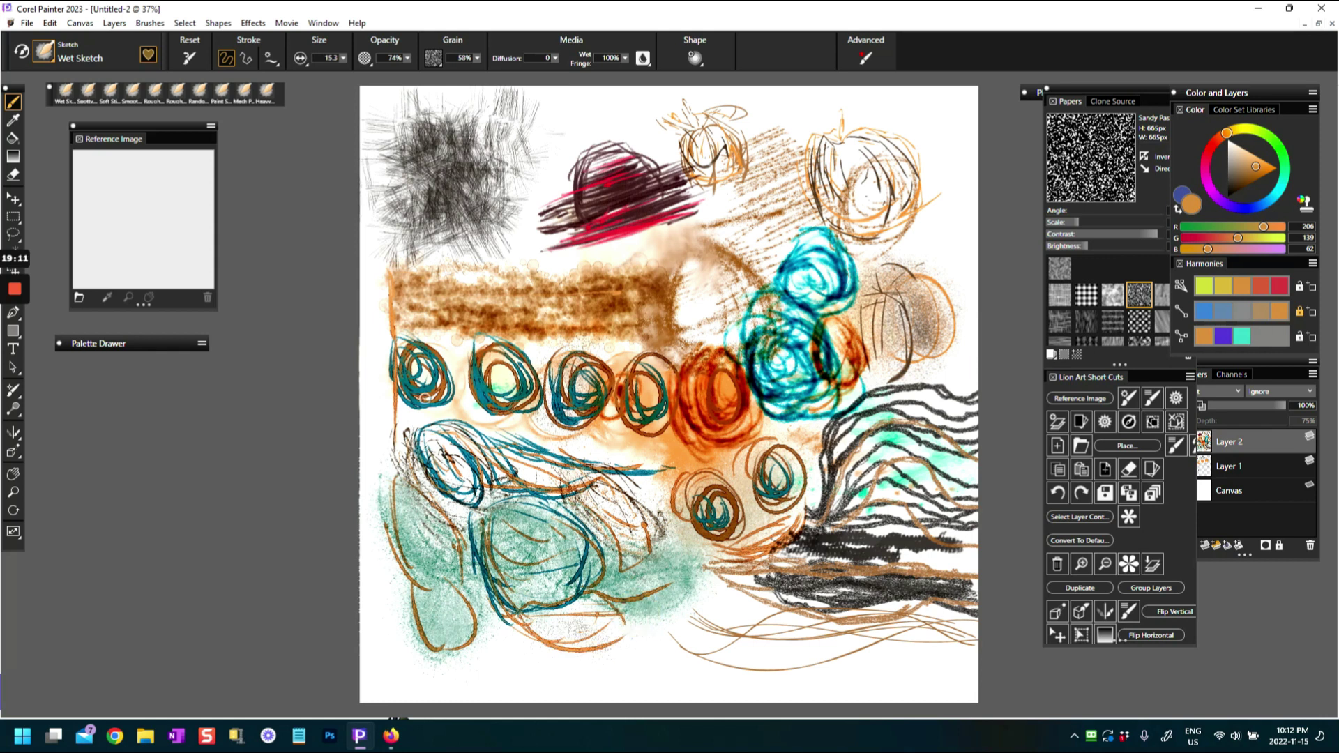